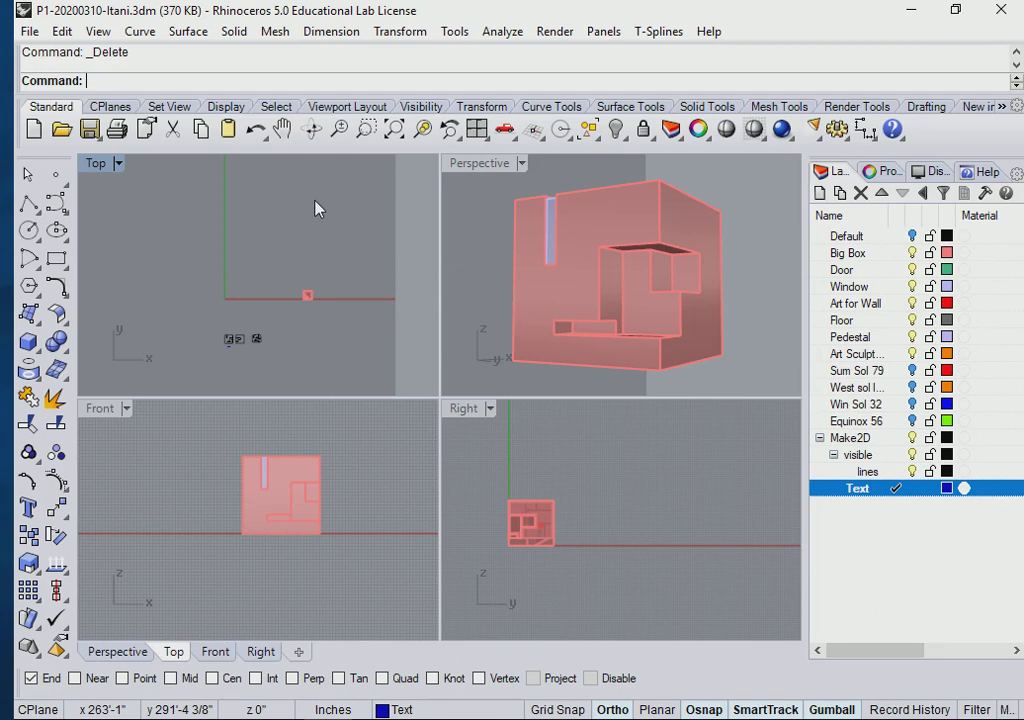
{"action": "left_click", "coordinate": [820, 194]}
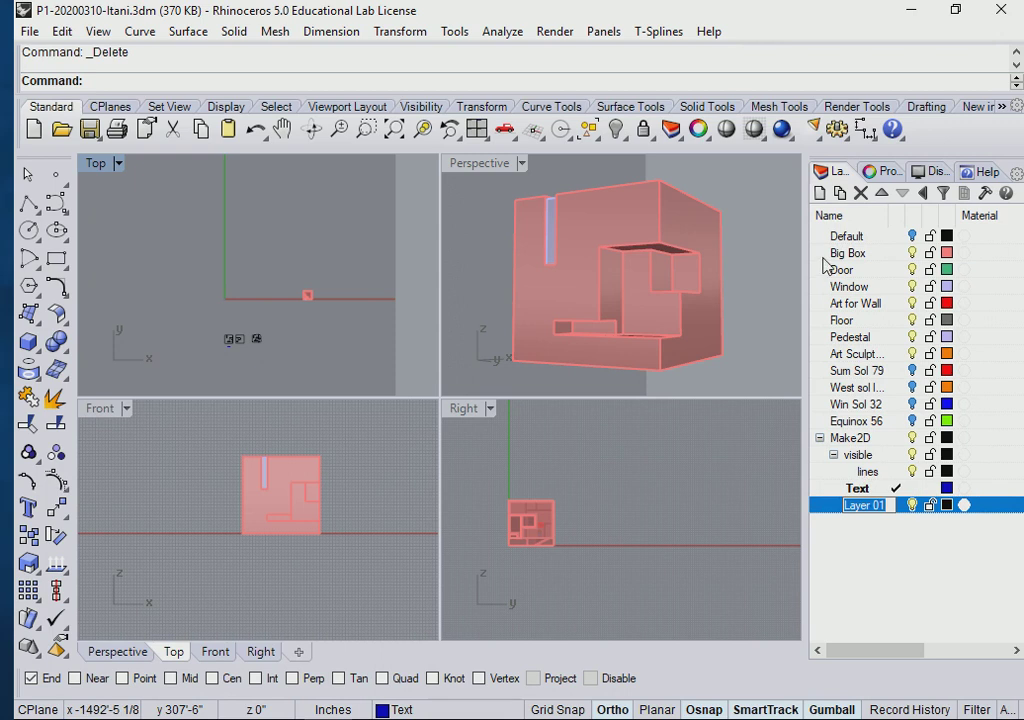
{"action": "left_click", "coordinate": [864, 537]}
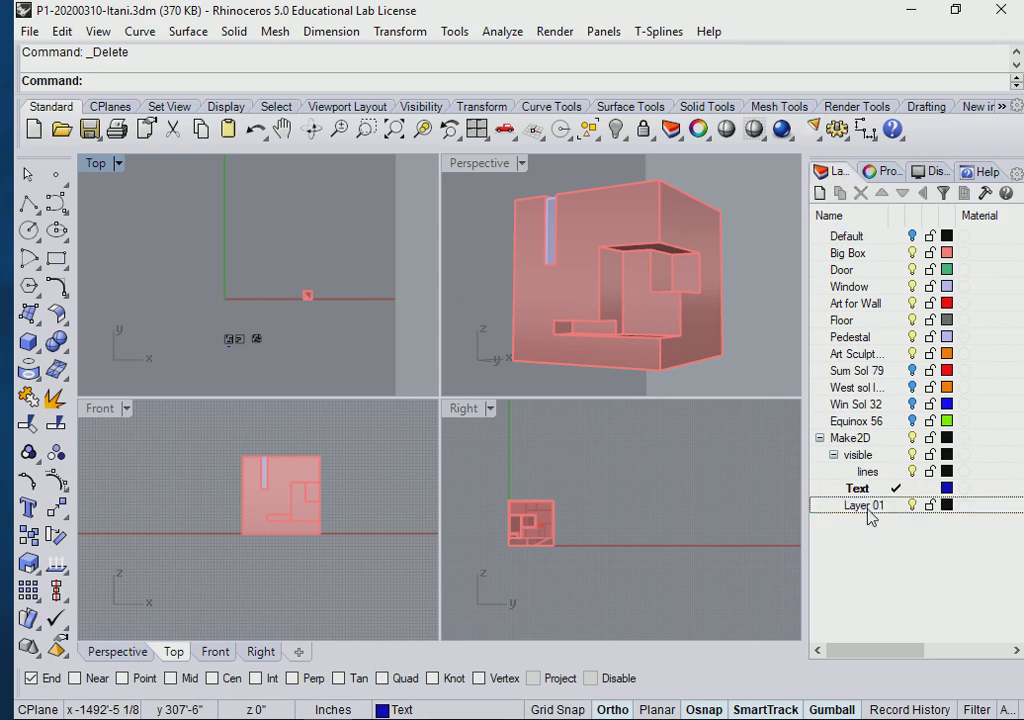
{"action": "left_click", "coordinate": [865, 506]}
{"action": "right_click", "coordinate": [870, 514]}
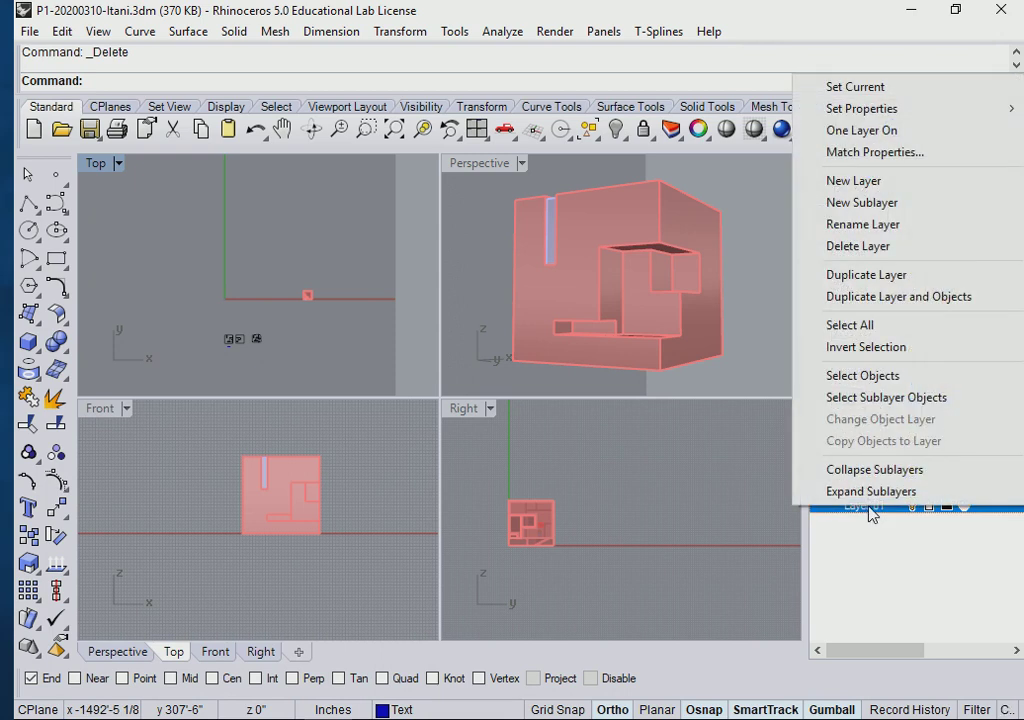
{"action": "left_click", "coordinate": [870, 246]}
{"action": "left_click", "coordinate": [875, 569]}
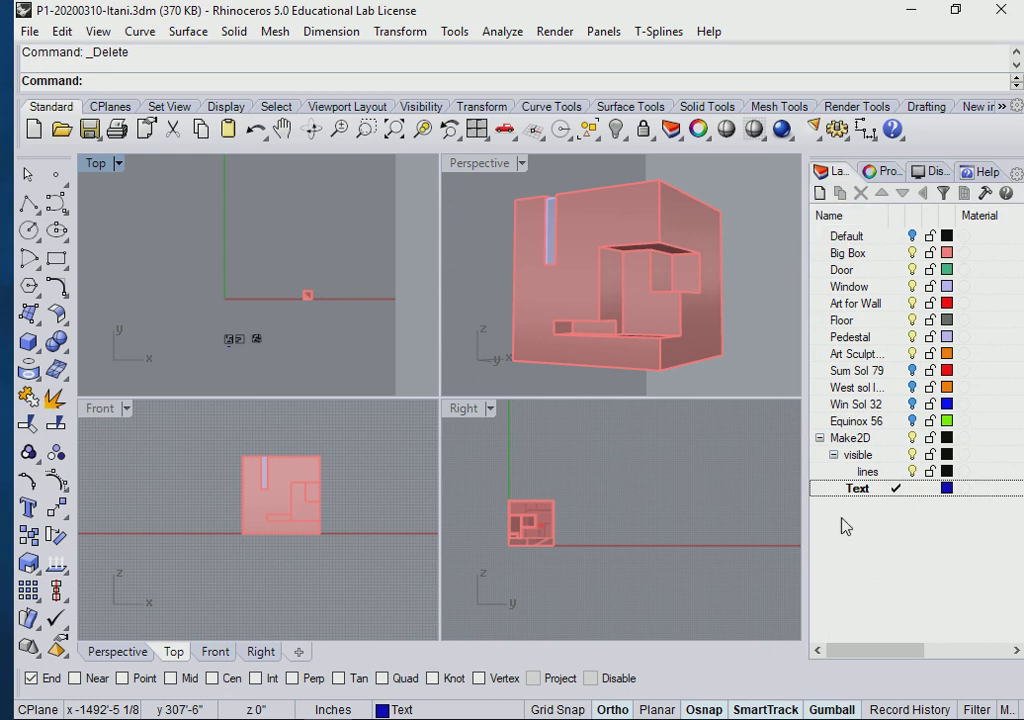
- Create a new layer named "Clipping Plane" below the Default layer and make it the current layer
{"action": "left_click", "coordinate": [843, 238]}
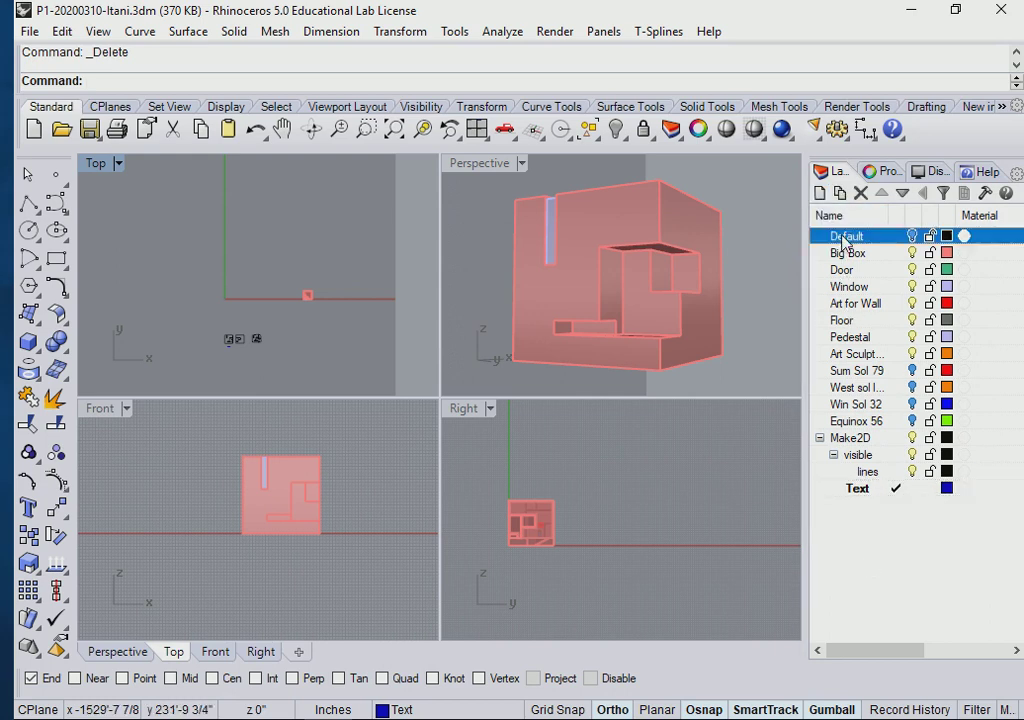
{"action": "left_click", "coordinate": [820, 193]}
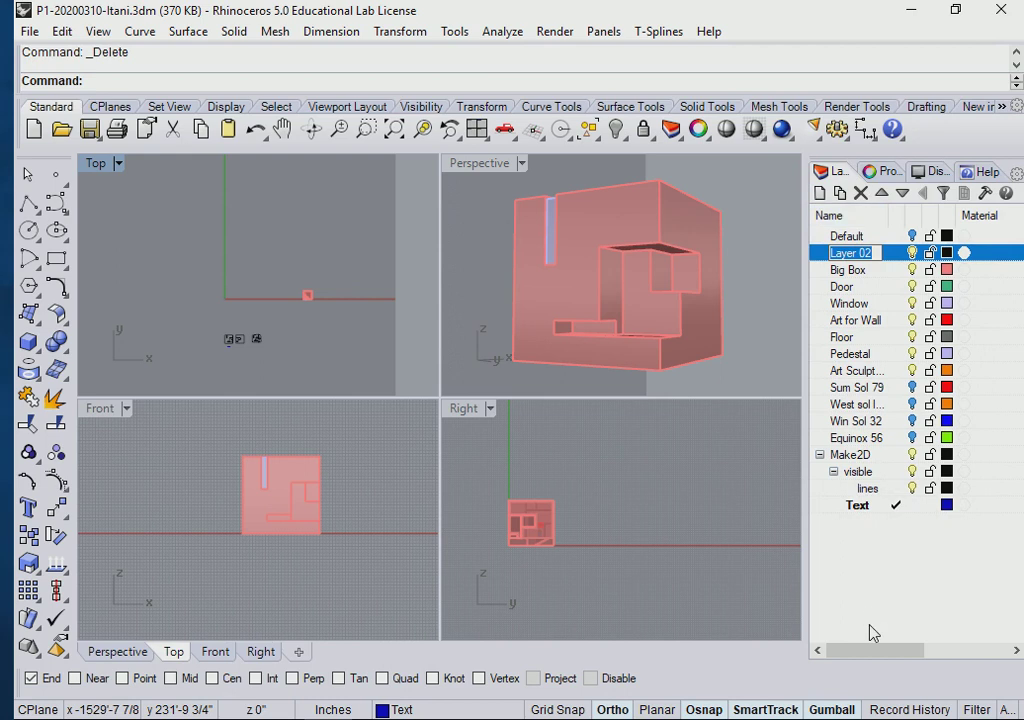
{"action": "type", "text": "Cl"}
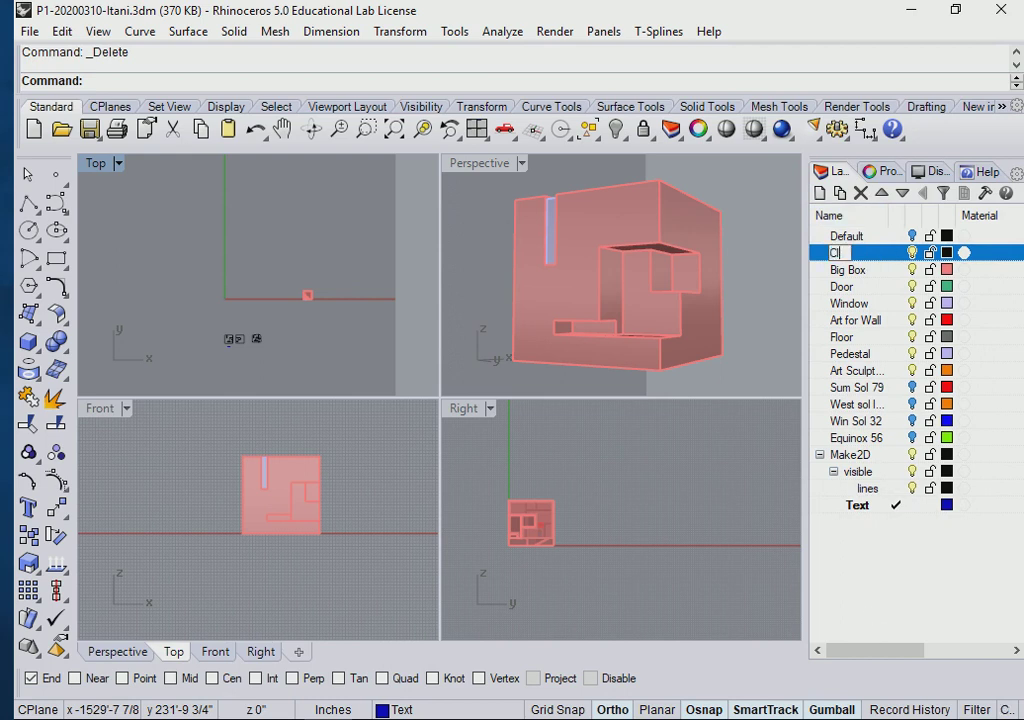
{"action": "type", "text": "ipping Plane"}
{"action": "key", "text": "Return"}
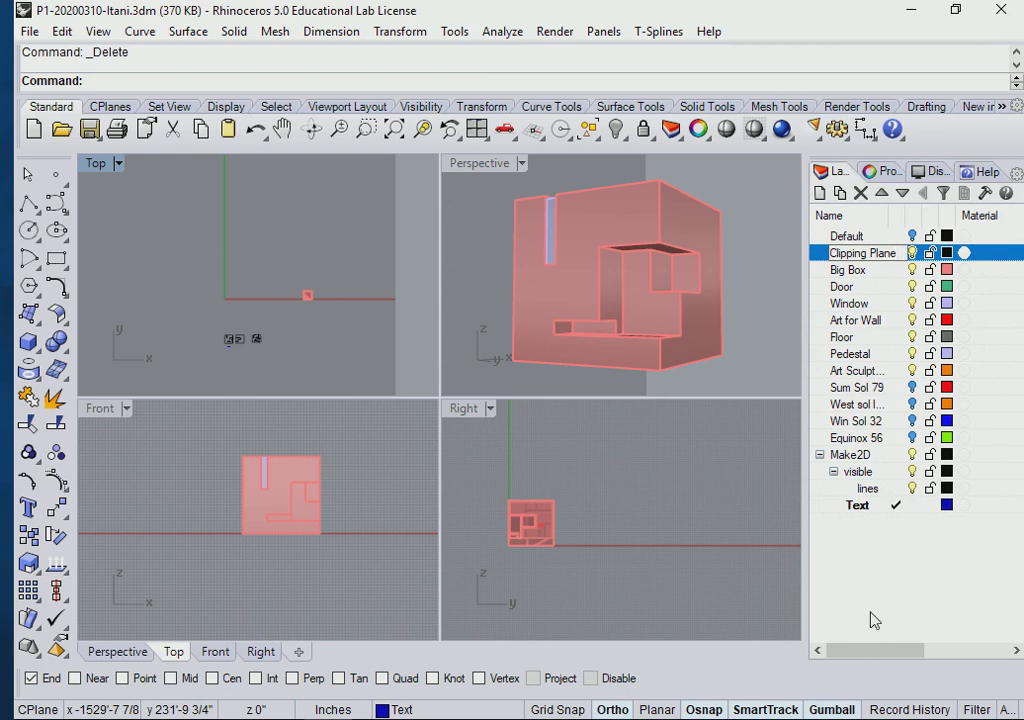
{"action": "left_click", "coordinate": [906, 599]}
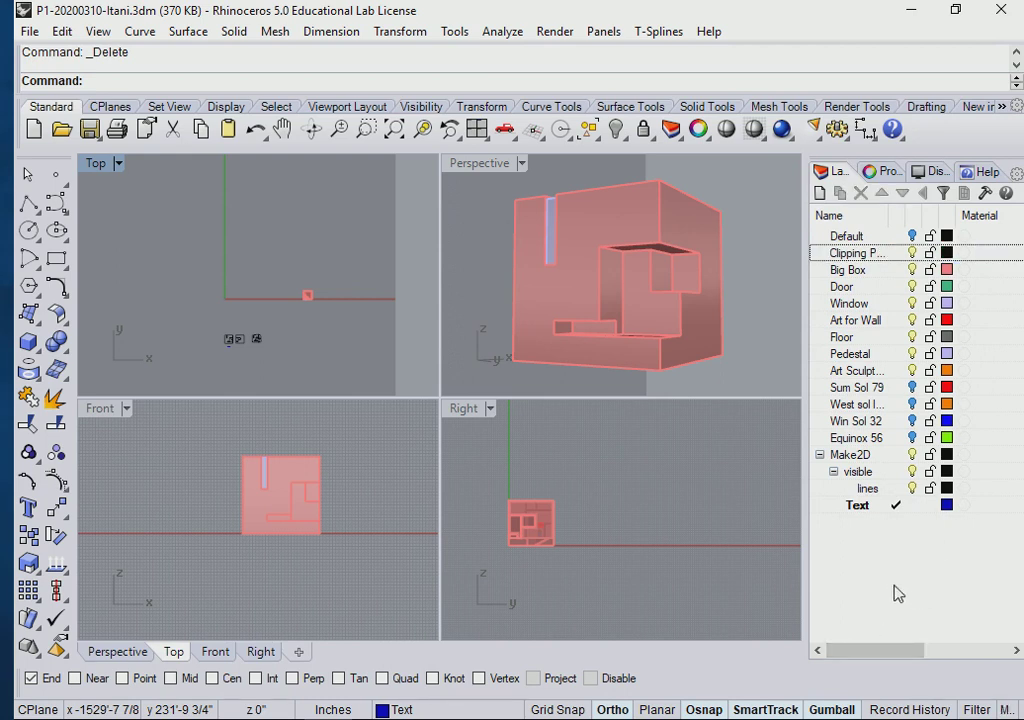
{"action": "left_click", "coordinate": [897, 253]}
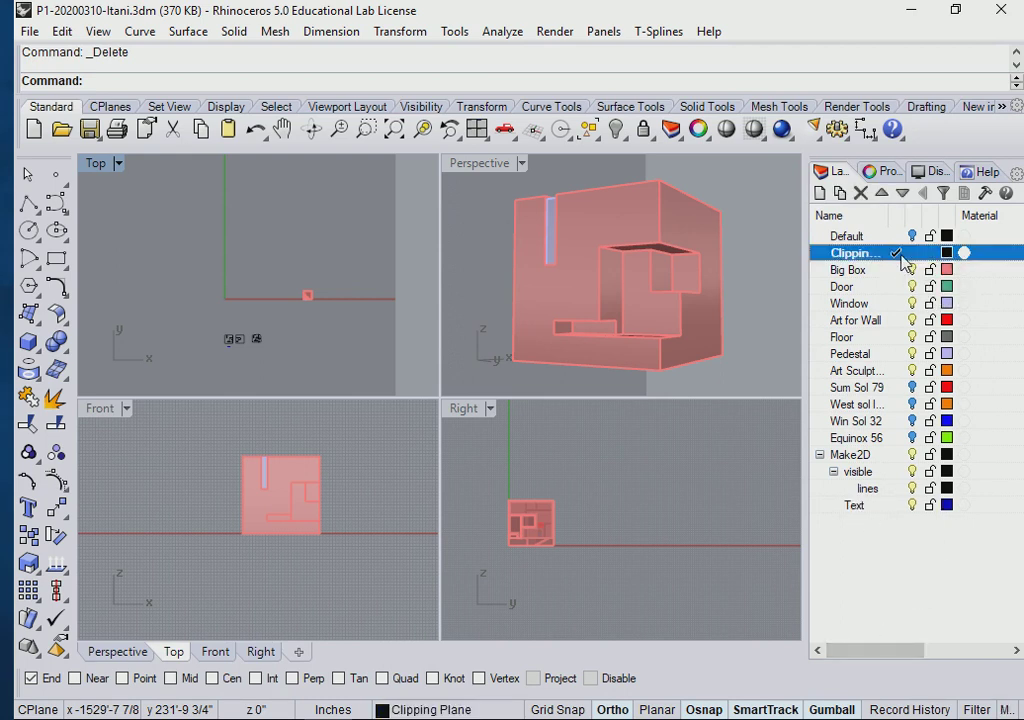
- Maximize the Perspective viewport and orient the view to show the construction plane together with the box
{"action": "scroll", "coordinate": [495, 335], "scroll_direction": "down", "scroll_amount": 5}
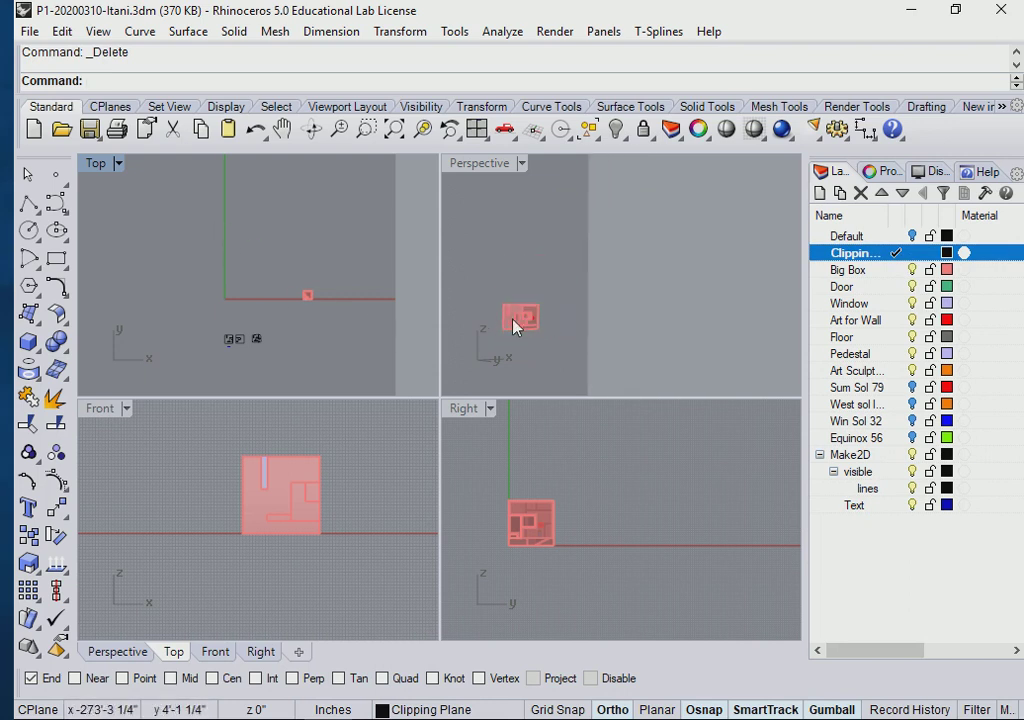
{"action": "double_click", "coordinate": [462, 164]}
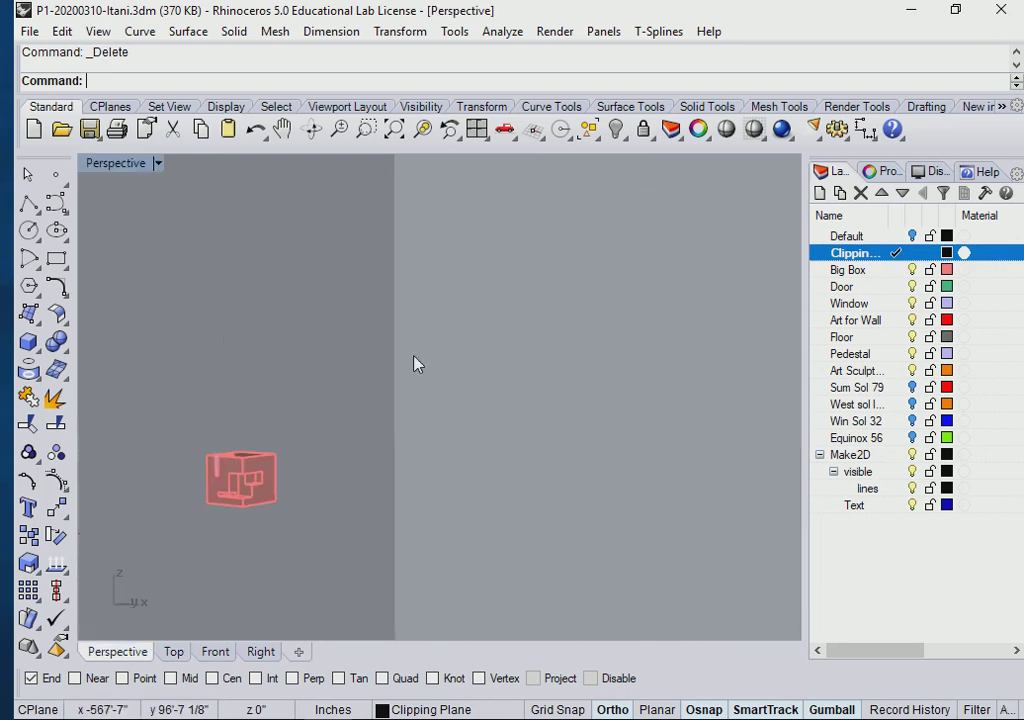
{"action": "scroll", "coordinate": [343, 423], "scroll_direction": "up", "scroll_amount": 6}
{"action": "mouse_move", "coordinate": [403, 465]}
{"action": "right_mouse_down"}
{"action": "mouse_move", "coordinate": [366, 457]}
{"action": "mouse_move", "coordinate": [347, 471]}
{"action": "mouse_move", "coordinate": [325, 535]}
{"action": "mouse_move", "coordinate": [252, 505]}
{"action": "mouse_move", "coordinate": [325, 464]}
{"action": "mouse_move", "coordinate": [407, 487]}
{"action": "mouse_move", "coordinate": [363, 512]}
{"action": "mouse_move", "coordinate": [293, 521]}
{"action": "mouse_move", "coordinate": [370, 427]}
{"action": "mouse_move", "coordinate": [265, 482]}
{"action": "mouse_move", "coordinate": [430, 451]}
{"action": "mouse_move", "coordinate": [427, 423]}
{"action": "mouse_move", "coordinate": [393, 482]}
{"action": "mouse_move", "coordinate": [361, 466]}
{"action": "mouse_move", "coordinate": [393, 472]}
{"action": "mouse_move", "coordinate": [384, 466]}
{"action": "right_mouse_up"}
{"action": "scroll", "coordinate": [375, 425], "scroll_direction": "down", "scroll_amount": 2}
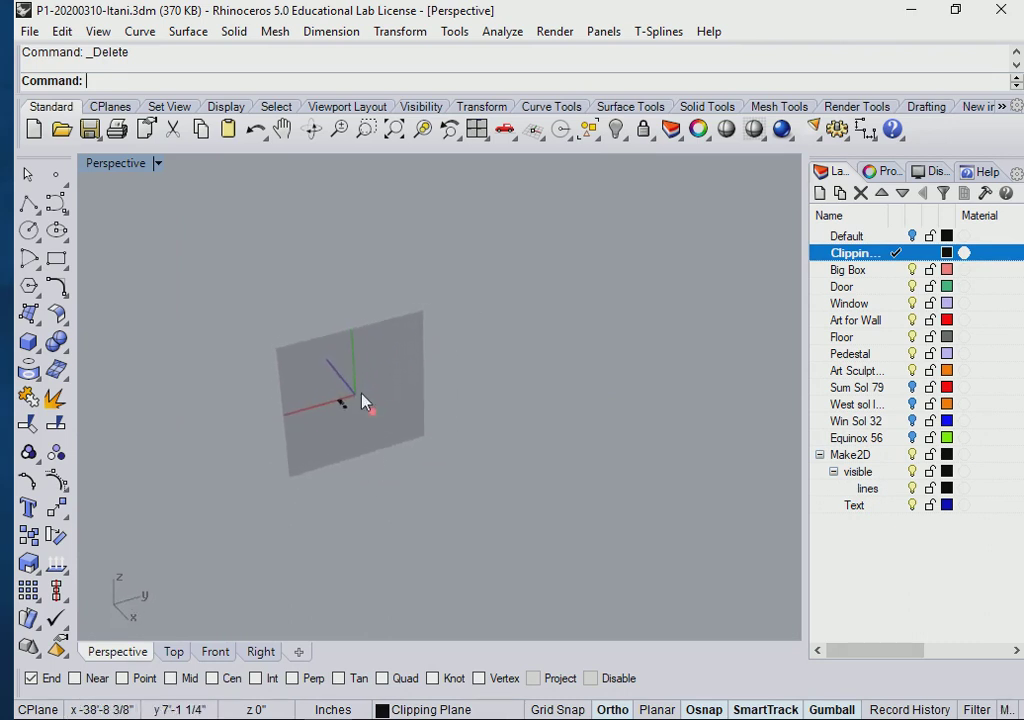
{"action": "scroll", "coordinate": [361, 410], "scroll_direction": "up", "scroll_amount": 4}
{"action": "scroll", "coordinate": [361, 416], "scroll_direction": "up", "scroll_amount": 2}
{"action": "mouse_move", "coordinate": [345, 459]}
{"action": "right_mouse_down"}
{"action": "mouse_move", "coordinate": [379, 453]}
{"action": "mouse_move", "coordinate": [278, 498]}
{"action": "mouse_move", "coordinate": [359, 457]}
{"action": "right_mouse_up"}
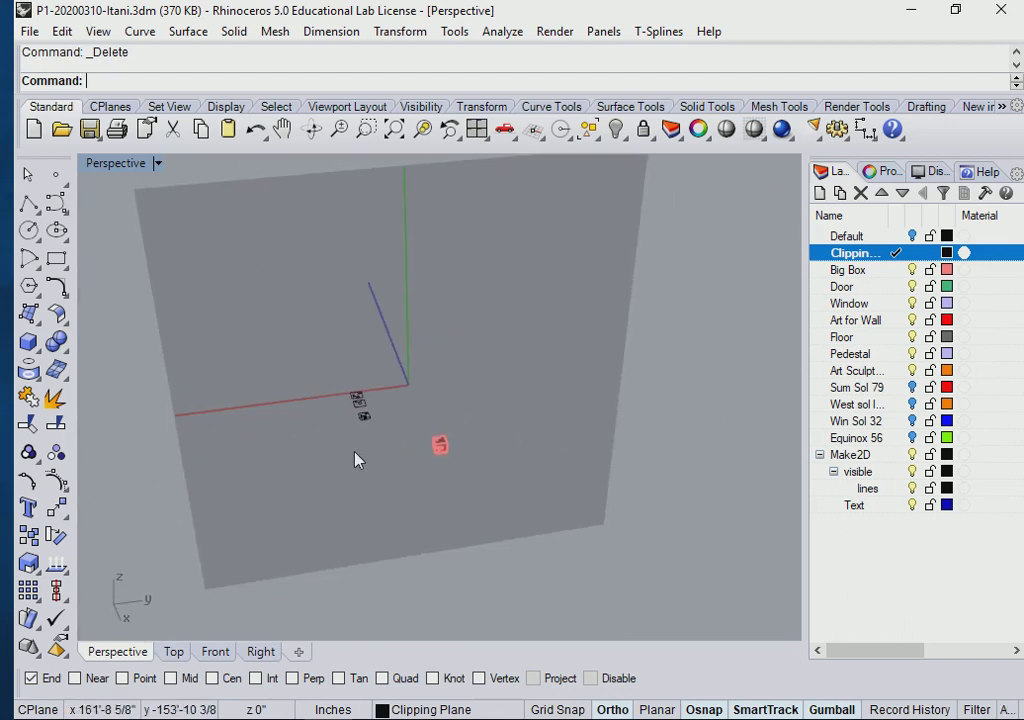
- Set the Perspective viewport's construction plane to World Top
{"action": "left_click", "coordinate": [158, 165]}
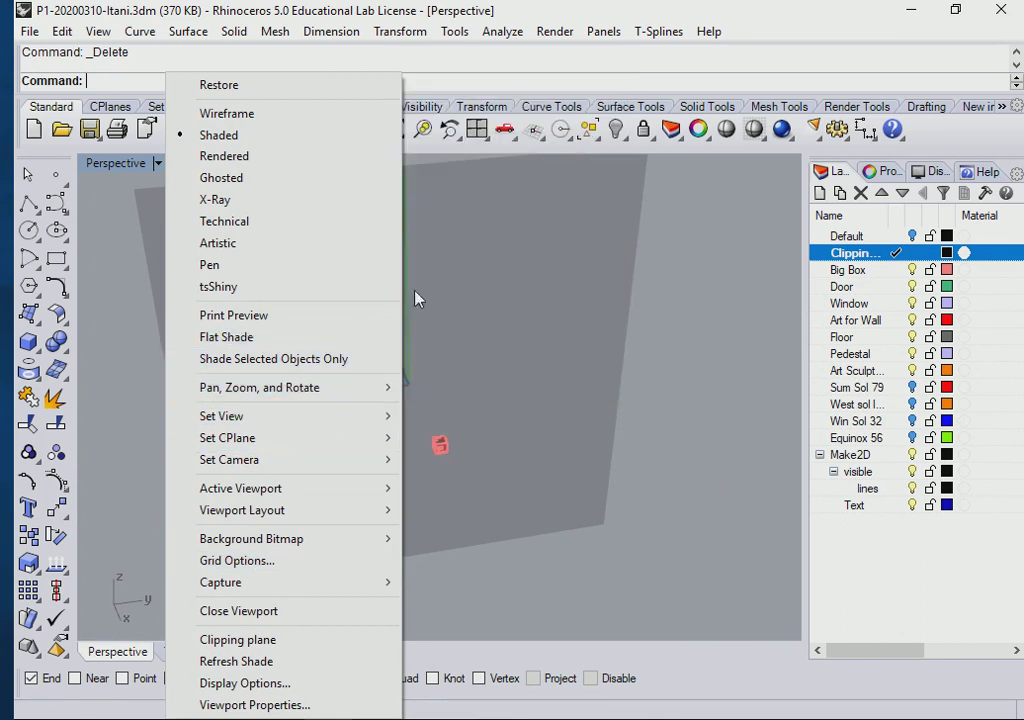
{"action": "left_click", "coordinate": [533, 190]}
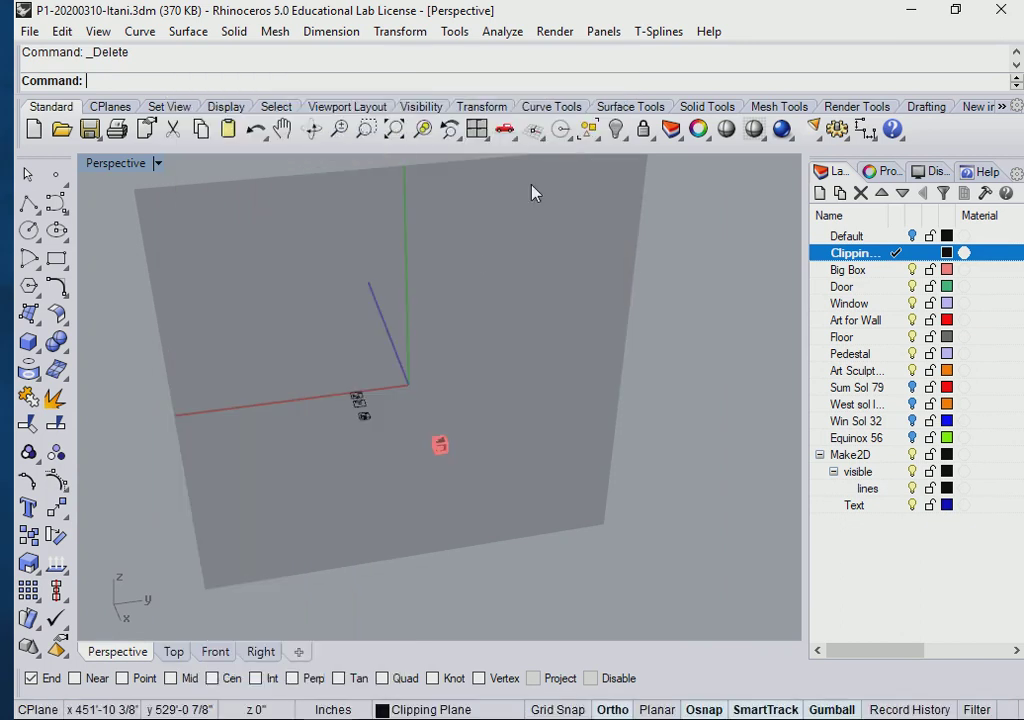
{"action": "left_click", "coordinate": [158, 164]}
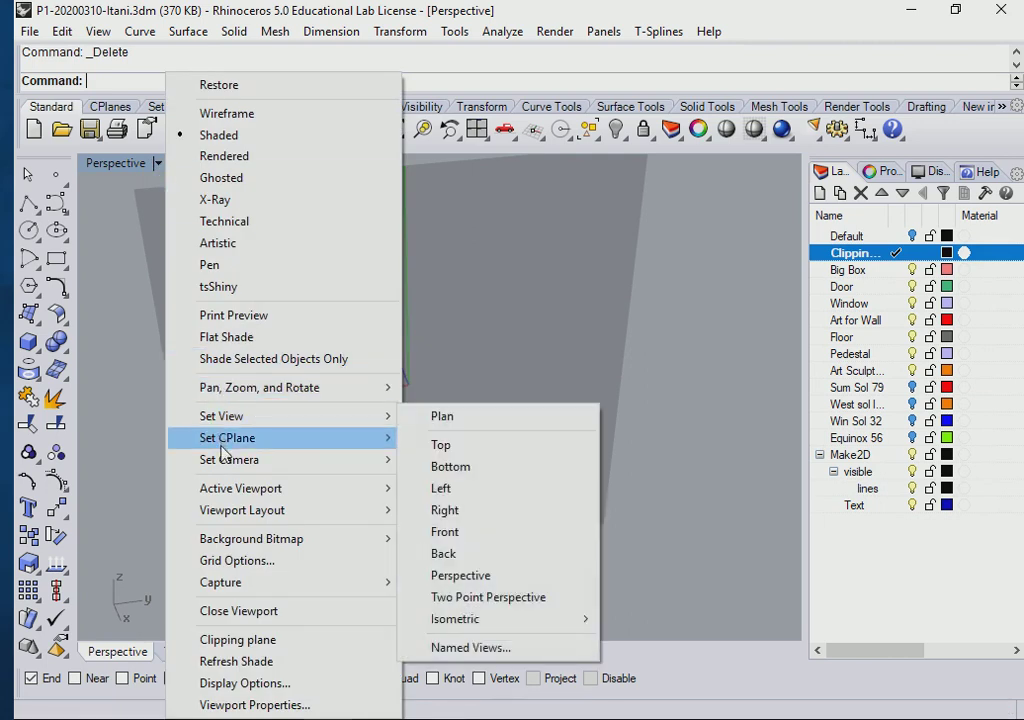
{"action": "mouse_move", "coordinate": [228, 448]}
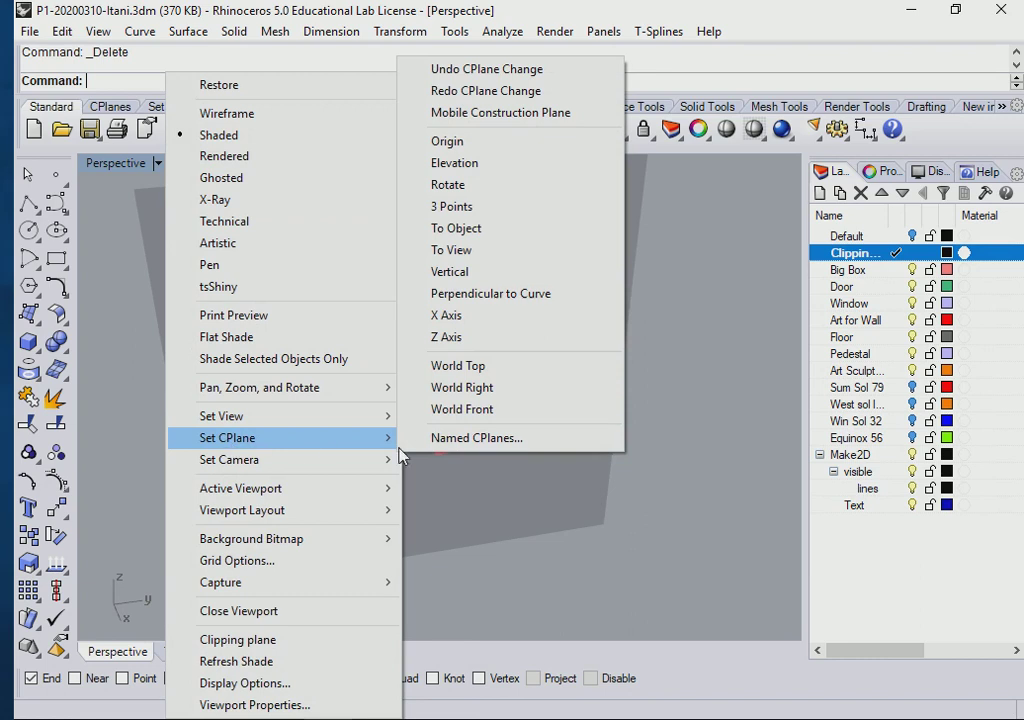
{"action": "left_click", "coordinate": [470, 366]}
{"action": "right_click_drag", "start_coordinate": [415, 487], "coordinate": [387, 489]}
{"action": "scroll", "coordinate": [357, 485], "scroll_direction": "up", "scroll_amount": 4}
{"action": "right_click_drag", "start_coordinate": [308, 518], "coordinate": [482, 500]}
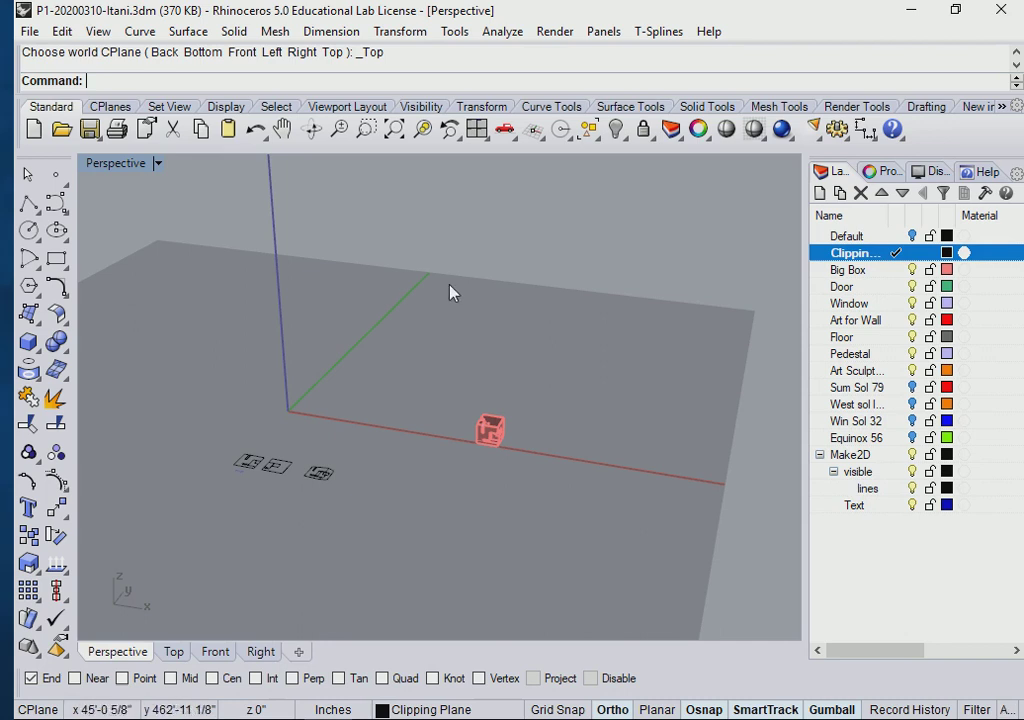
{"action": "left_click", "coordinate": [158, 164]}
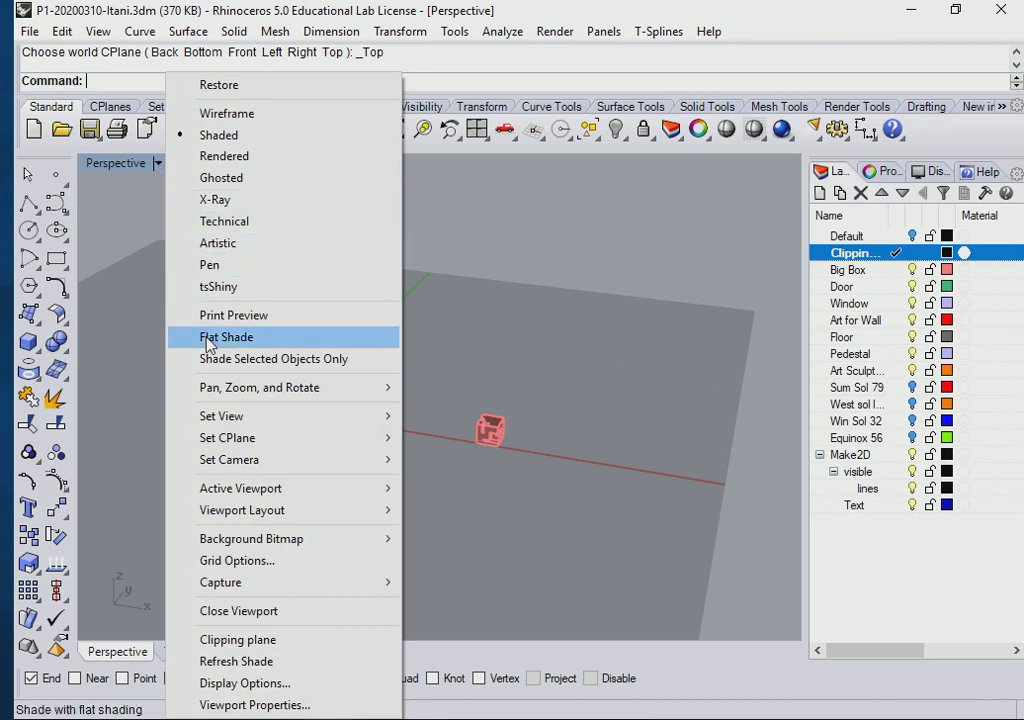
{"action": "mouse_move", "coordinate": [220, 442]}
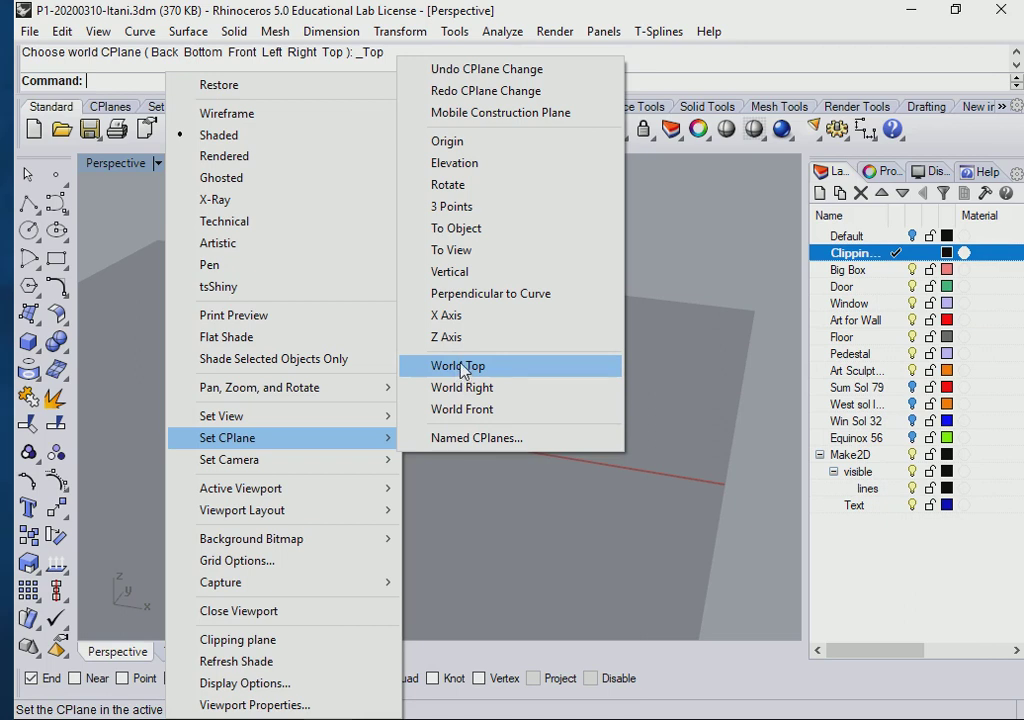
{"action": "left_click", "coordinate": [655, 252]}
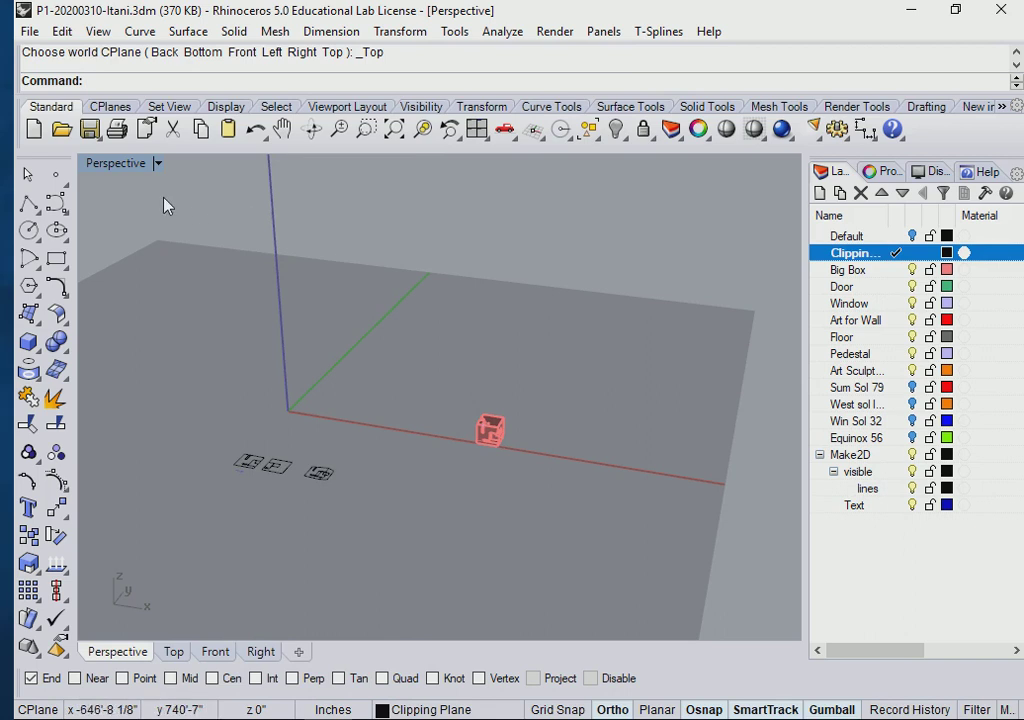
- Return to the four-viewport layout and examine the box in the Front and Right views
{"action": "left_click", "coordinate": [476, 129]}
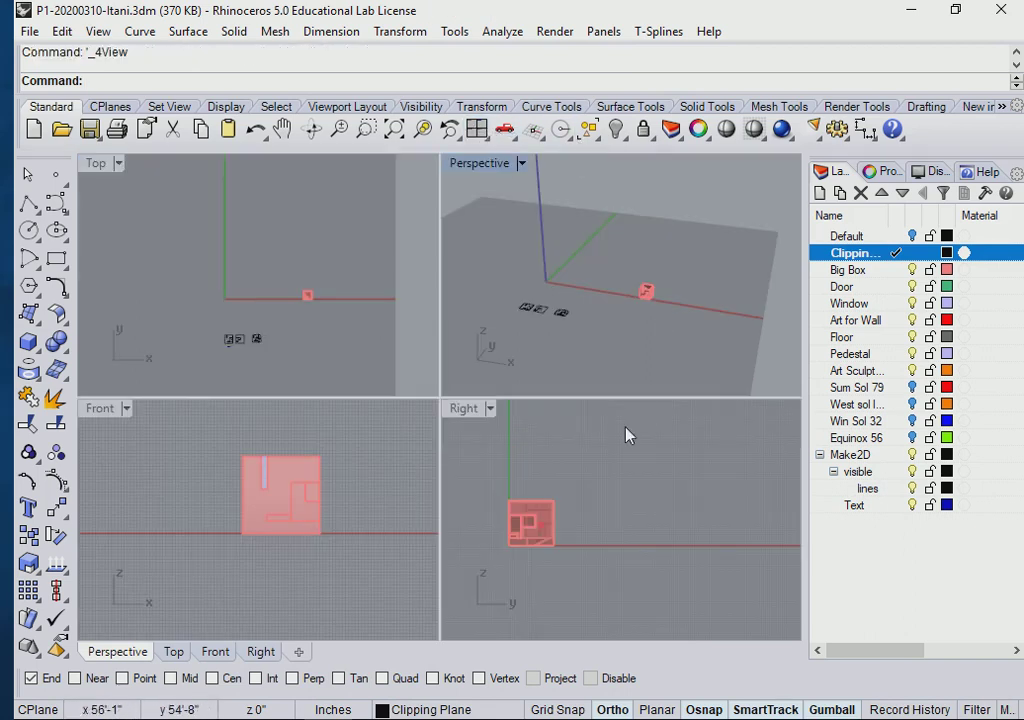
{"action": "scroll", "coordinate": [145, 447], "scroll_direction": "down", "scroll_amount": 3}
{"action": "scroll", "coordinate": [170, 470], "scroll_direction": "down", "scroll_amount": 5}
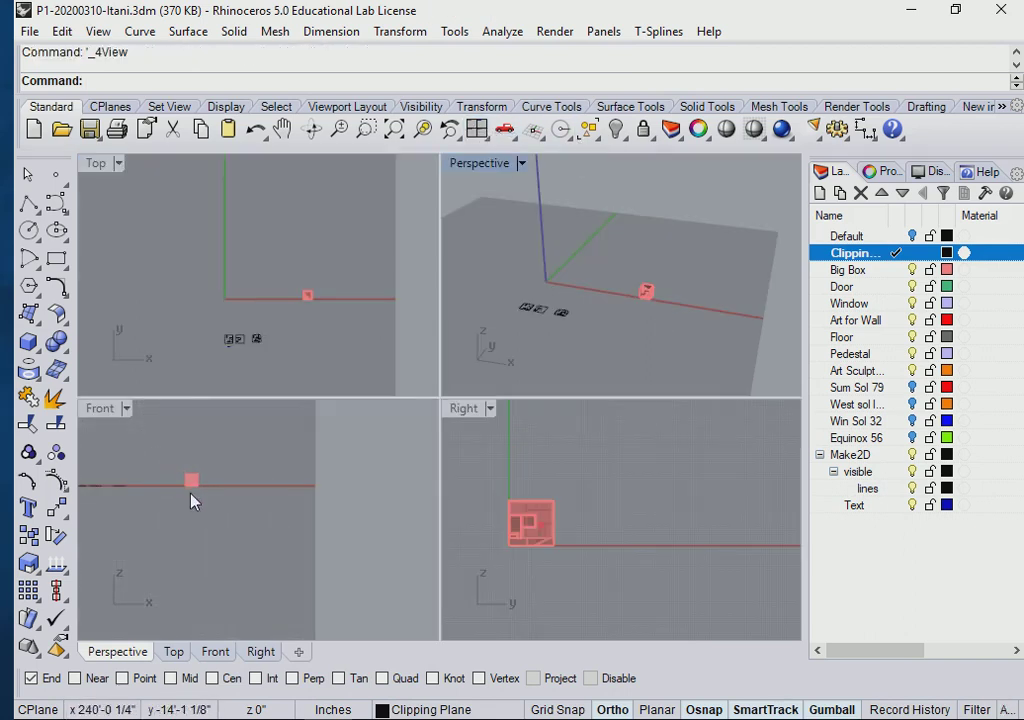
{"action": "scroll", "coordinate": [600, 495], "scroll_direction": "down", "scroll_amount": 2}
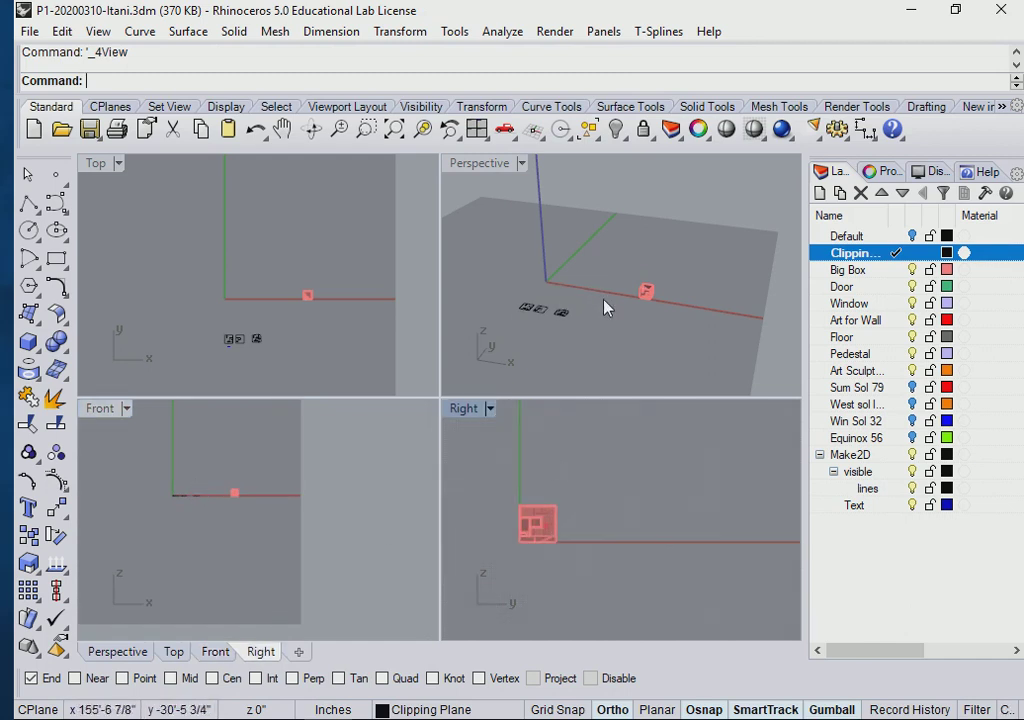
- Maximize the Perspective viewport and draw a horizontal rectangular clipping plane on the construction plane behind the box with ClippingPlane
{"action": "double_click", "coordinate": [480, 163]}
{"action": "right_click_drag", "start_coordinate": [464, 229], "coordinate": [452, 471]}
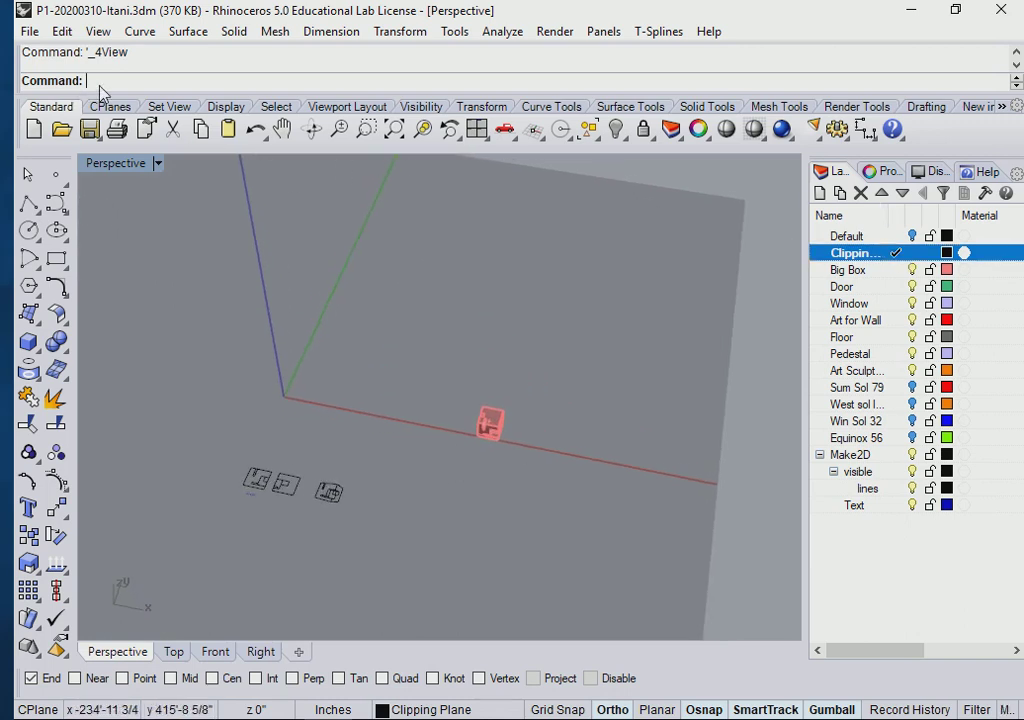
{"action": "type", "text": "ClippingPlane"}
{"action": "key", "text": "Return"}
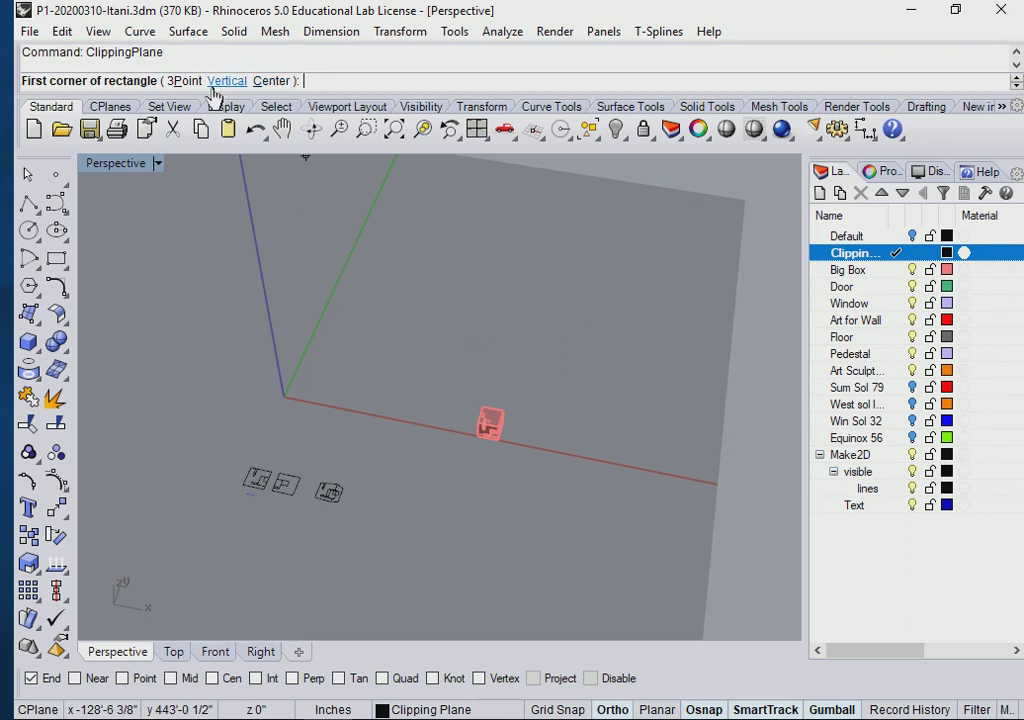
{"action": "left_click", "coordinate": [407, 383]}
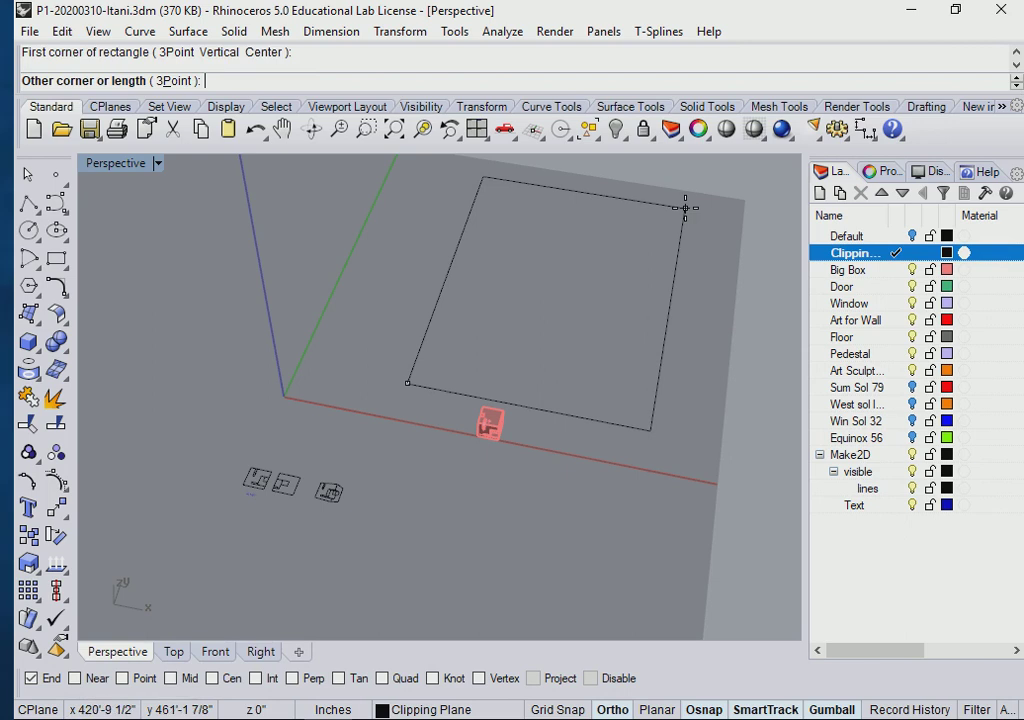
{"action": "left_click", "coordinate": [460, 356]}
- Raise the clipping plane vertically from the ground so it cuts the box just above its base
{"action": "right_click_drag", "start_coordinate": [439, 425], "coordinate": [354, 357]}
{"action": "scroll", "coordinate": [473, 416], "scroll_direction": "up", "scroll_amount": 8}
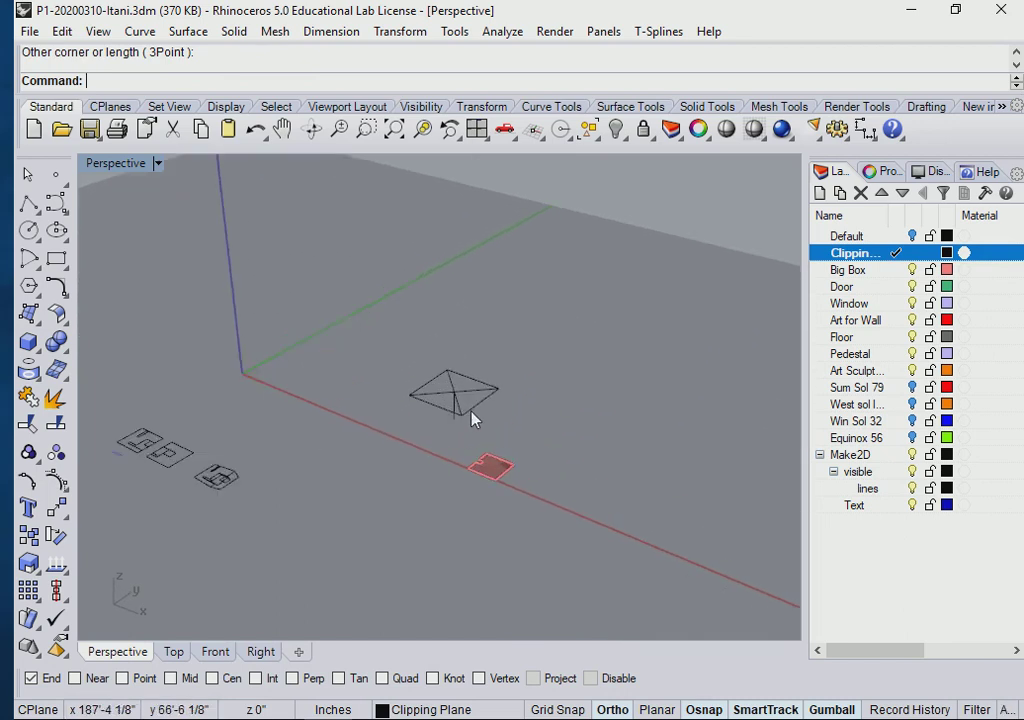
{"action": "right_click_drag", "start_coordinate": [428, 424], "coordinate": [443, 398]}
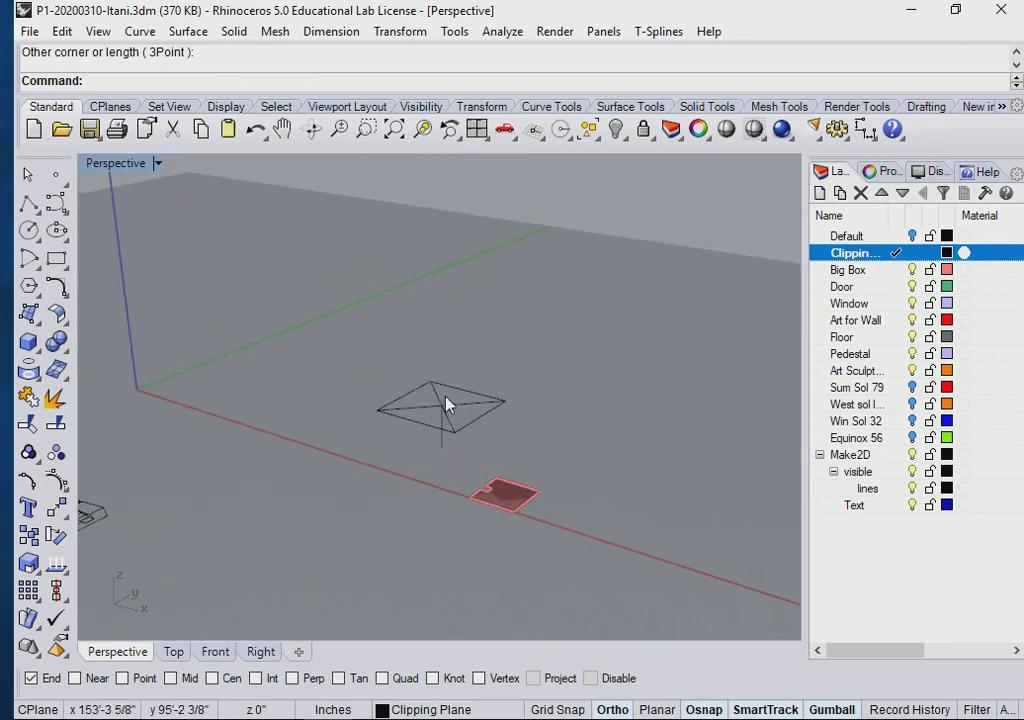
{"action": "right_click_drag", "start_coordinate": [425, 465], "coordinate": [450, 441]}
{"action": "left_click", "coordinate": [450, 441]}
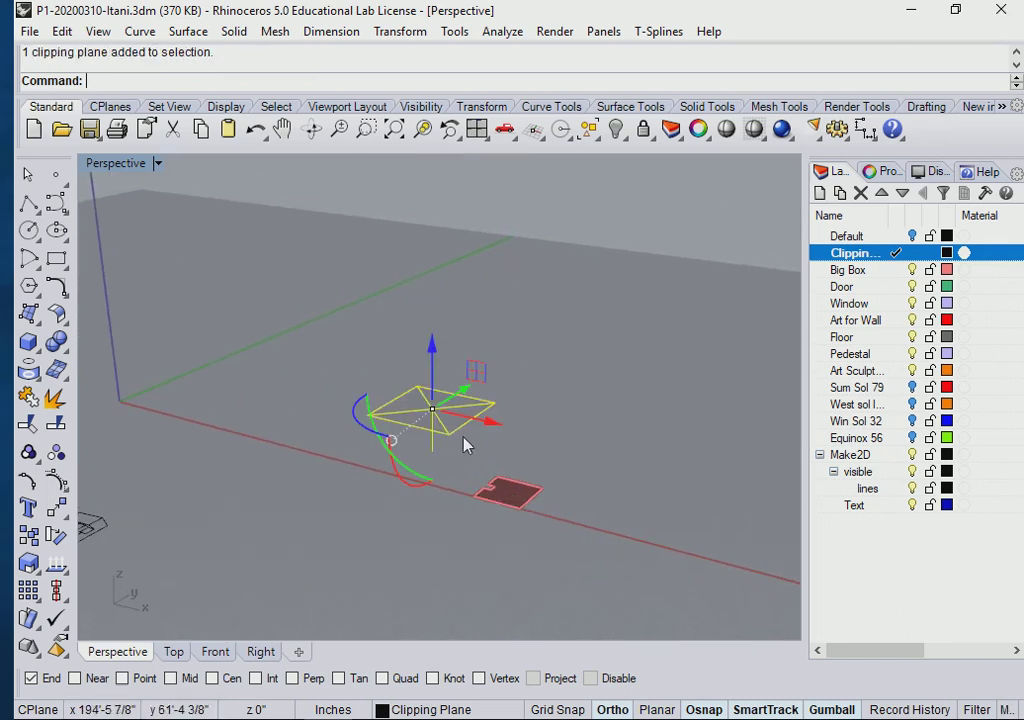
{"action": "left_click_drag", "start_coordinate": [436, 353], "coordinate": [480, 516]}
{"action": "scroll", "coordinate": [479, 515], "scroll_direction": "up", "scroll_amount": 3}
{"action": "scroll", "coordinate": [487, 415], "scroll_direction": "up", "scroll_amount": 2}
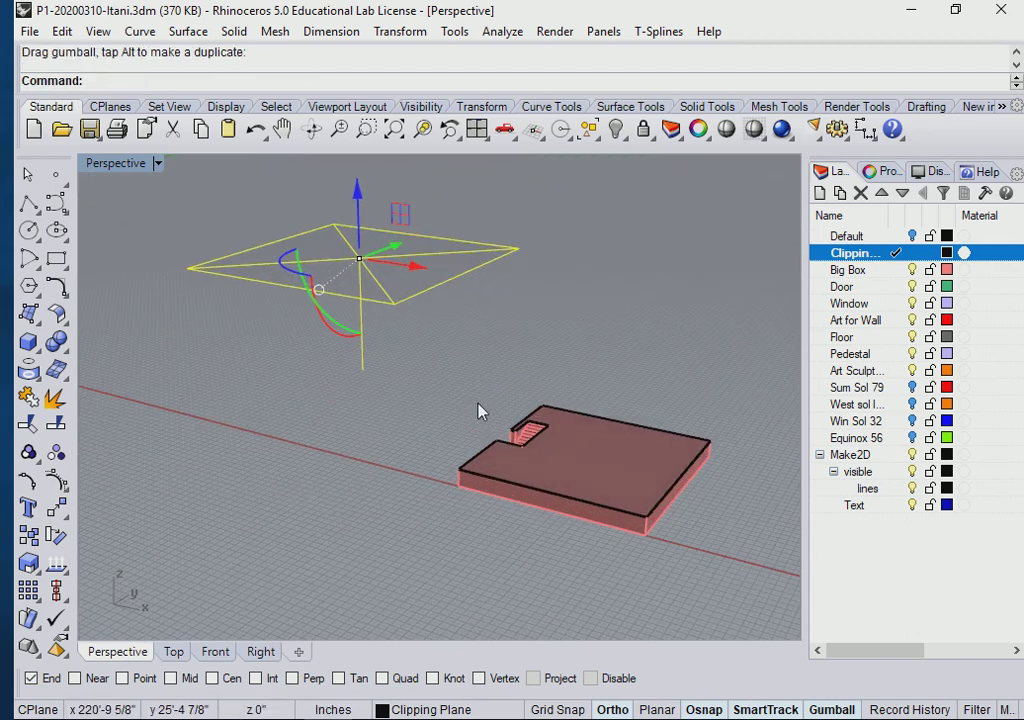
- Raise the clipping plane further so it sections the box's interior walls above the pedestal
{"action": "right_click_drag", "start_coordinate": [360, 208], "coordinate": [453, 349]}
{"action": "left_click_drag", "start_coordinate": [377, 180], "coordinate": [377, 183]}
{"action": "right_click_drag", "start_coordinate": [593, 293], "coordinate": [380, 360]}
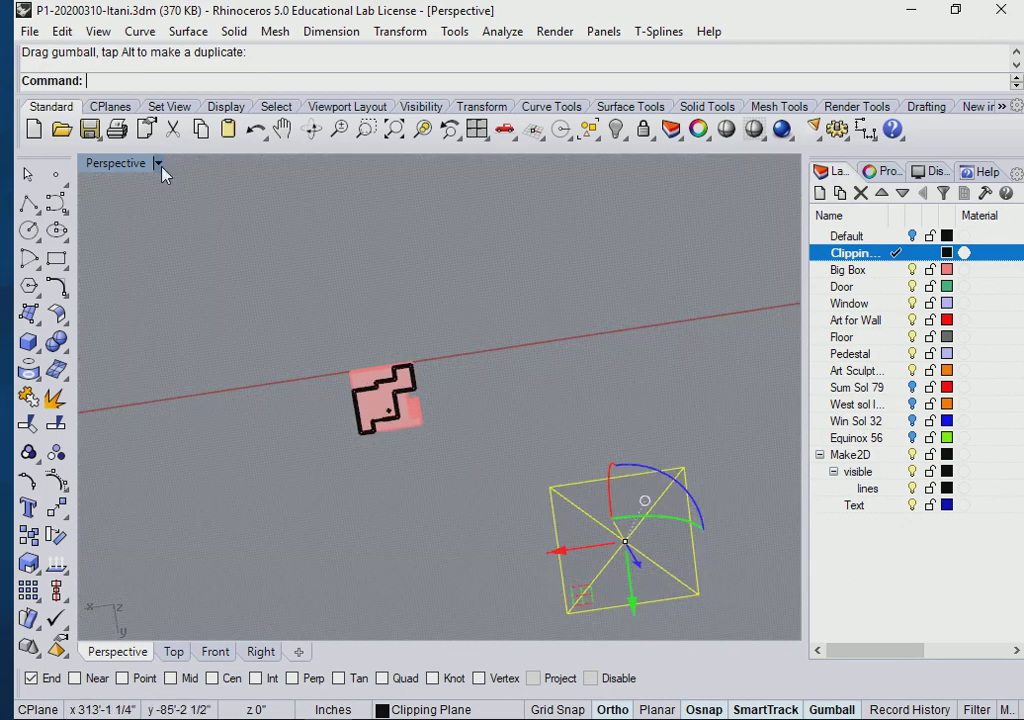
{"action": "right_click_drag", "start_coordinate": [304, 382], "coordinate": [418, 354]}
{"action": "scroll", "coordinate": [418, 357], "scroll_direction": "up", "scroll_amount": 5}
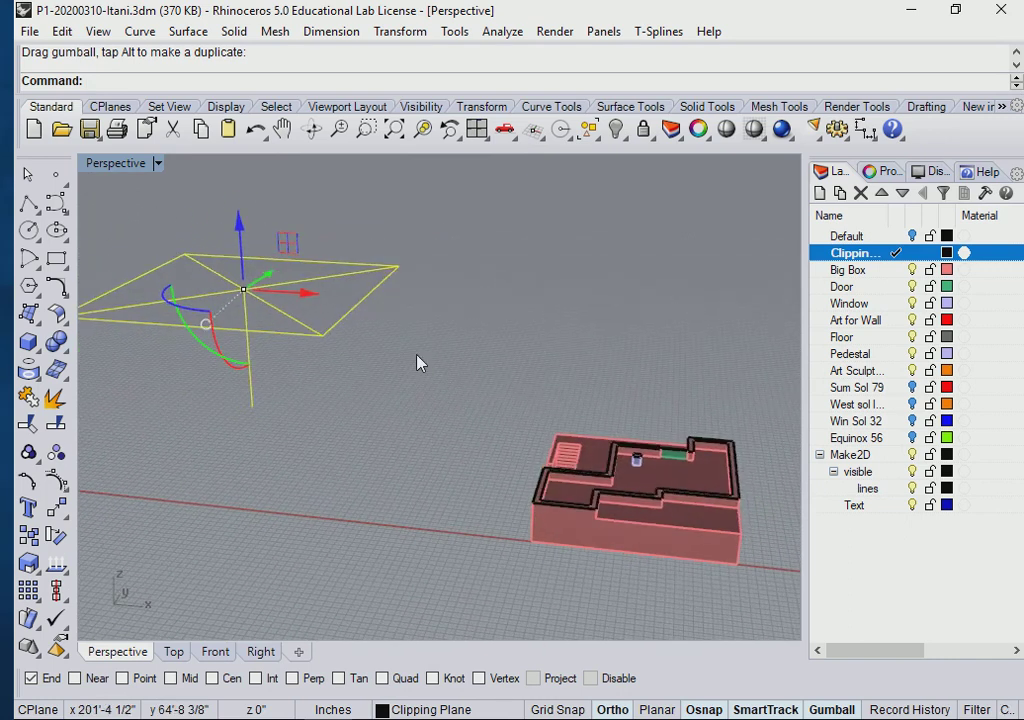
{"action": "scroll", "coordinate": [418, 362], "scroll_direction": "down", "scroll_amount": 1}
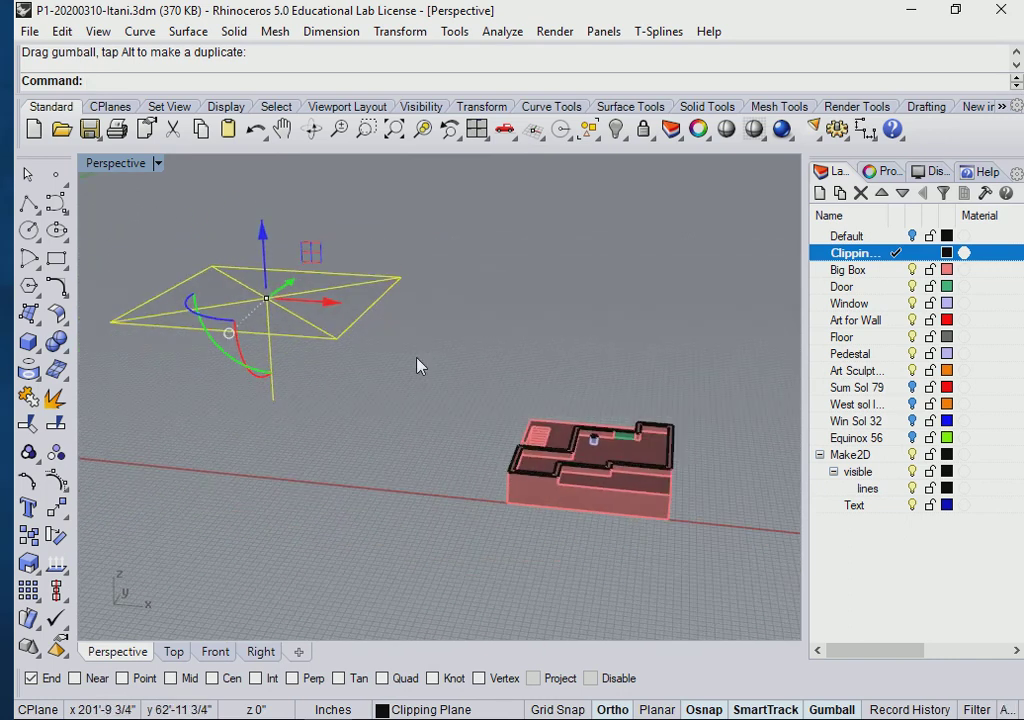
- Move the clipping plane by its corner endpoint onto the front corner of the box's lower ledge
{"action": "type", "text": "v"}
{"action": "key", "text": "Escape"}
{"action": "key", "text": "Escape"}
{"action": "type", "text": "Mo"}
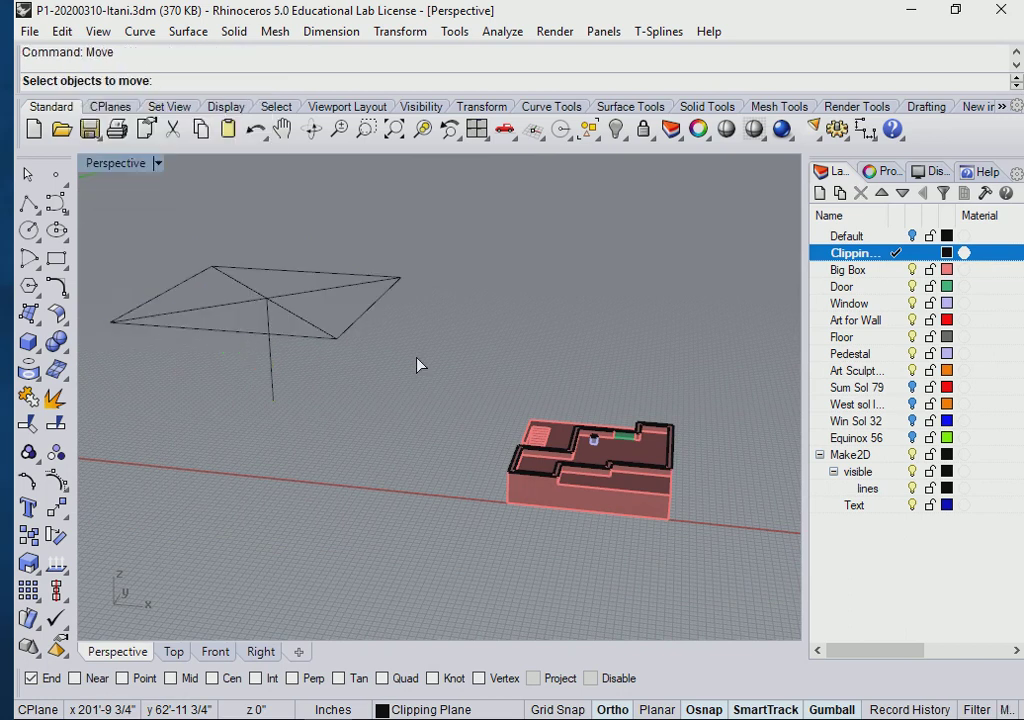
{"action": "left_click", "coordinate": [293, 310]}
{"action": "key", "text": "Return"}
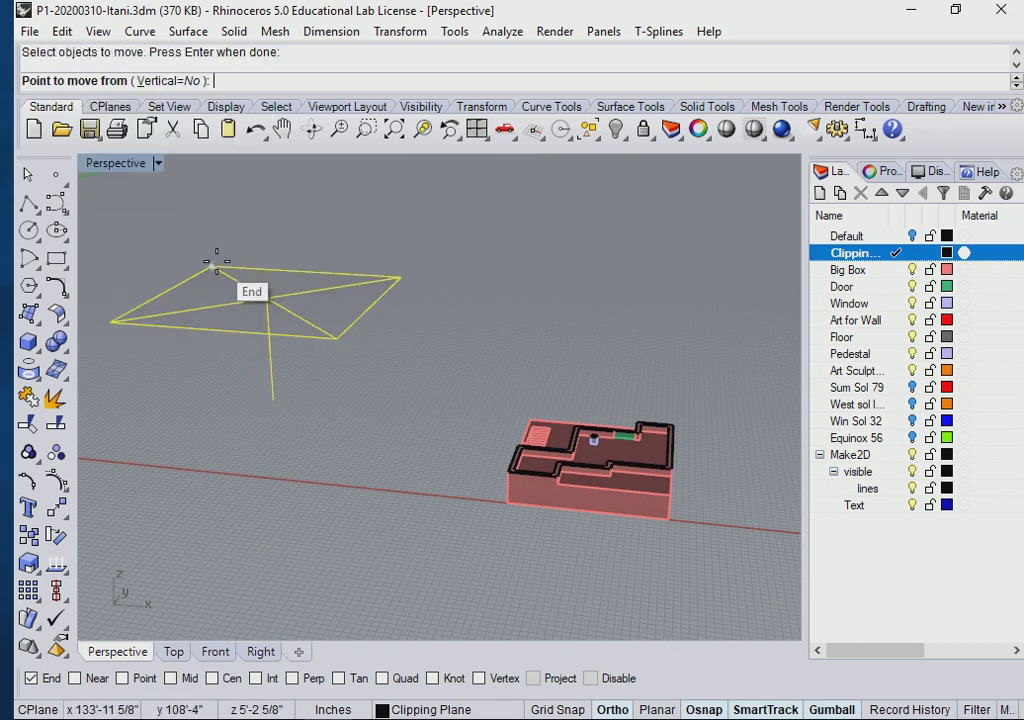
{"action": "left_click", "coordinate": [213, 260]}
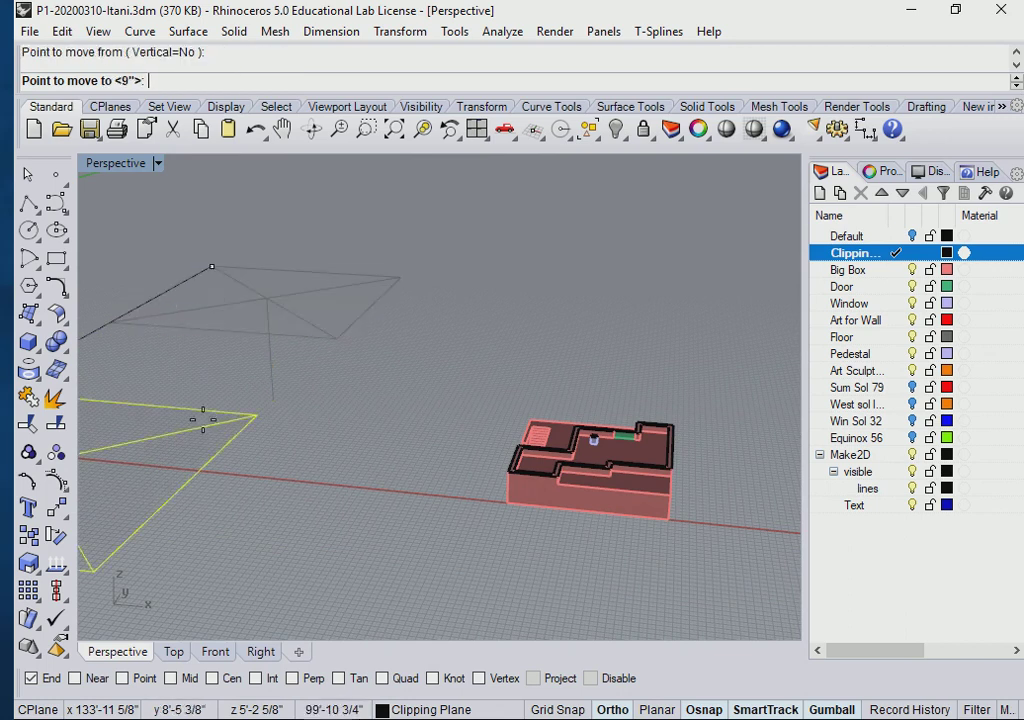
{"action": "left_click", "coordinate": [660, 508]}
{"action": "scroll", "coordinate": [660, 510], "scroll_direction": "down", "scroll_amount": 2}
{"action": "right_click_drag", "start_coordinate": [613, 530], "coordinate": [421, 439]}
{"action": "scroll", "coordinate": [478, 427], "scroll_direction": "up", "scroll_amount": 3}
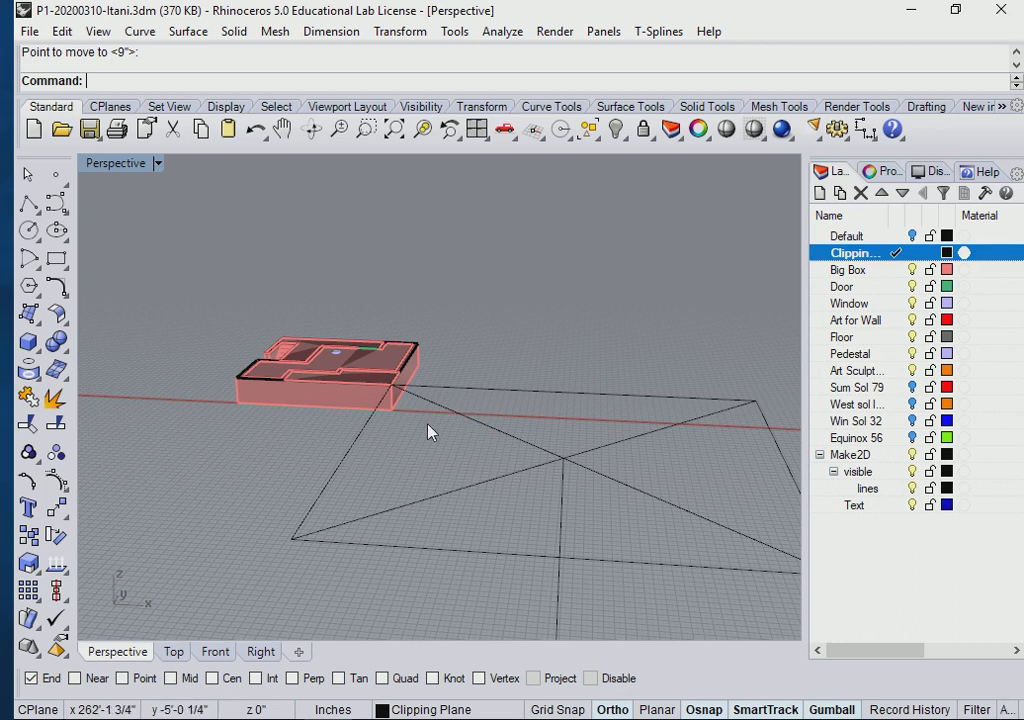
- Raise the clipping plane vertically by 4 feet from the ledge level so it sections the box's upper walls
{"action": "right_click_drag", "start_coordinate": [427, 430], "coordinate": [447, 443]}
{"action": "left_click", "coordinate": [576, 472]}
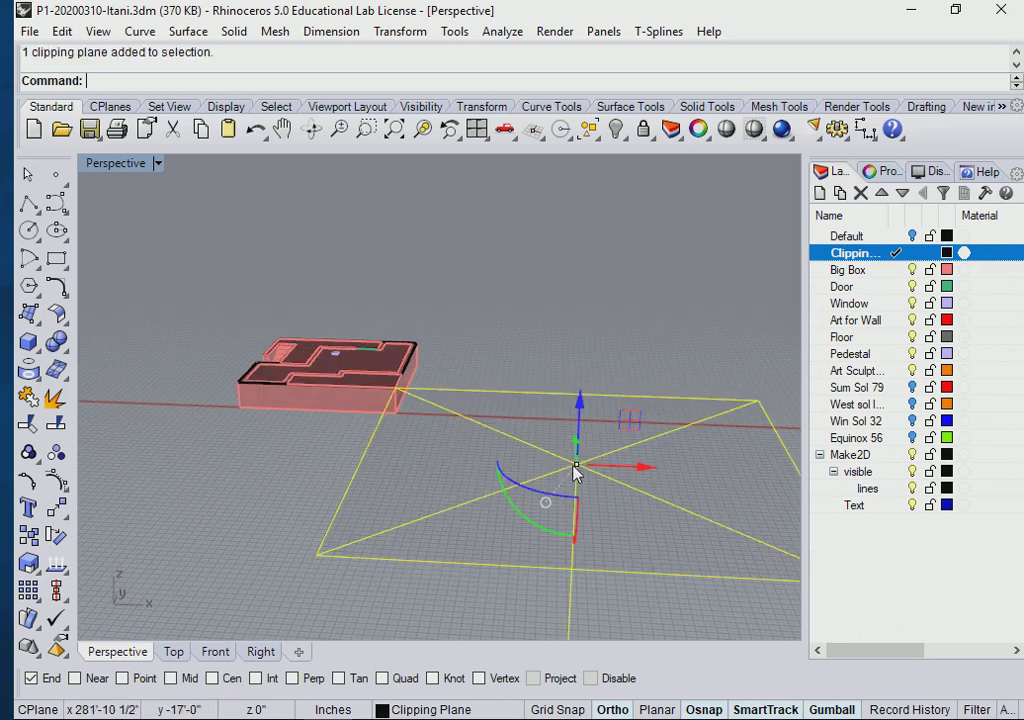
{"action": "right_click_drag", "start_coordinate": [570, 425], "coordinate": [647, 448]}
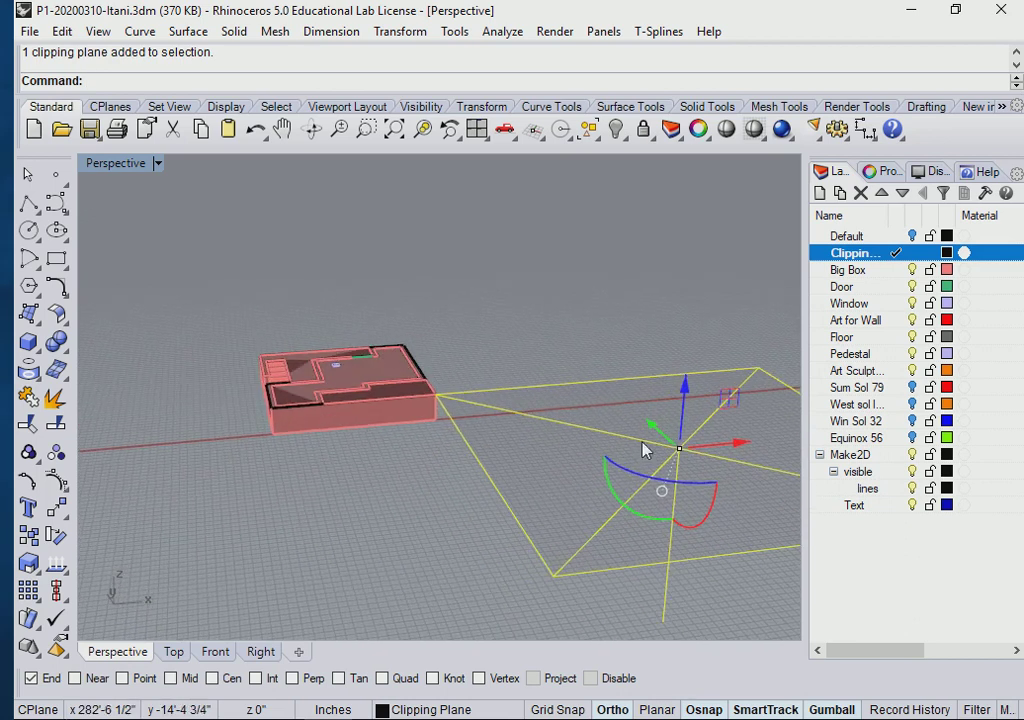
{"action": "left_click", "coordinate": [684, 388]}
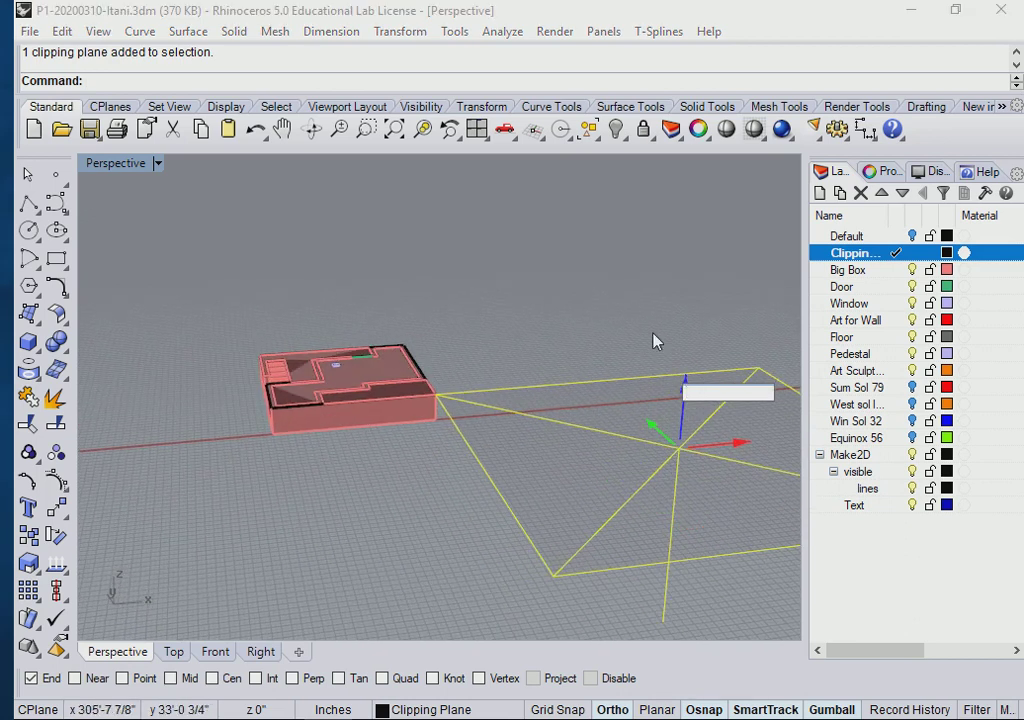
{"action": "type", "text": "4"}
{"action": "key", "text": "Return"}
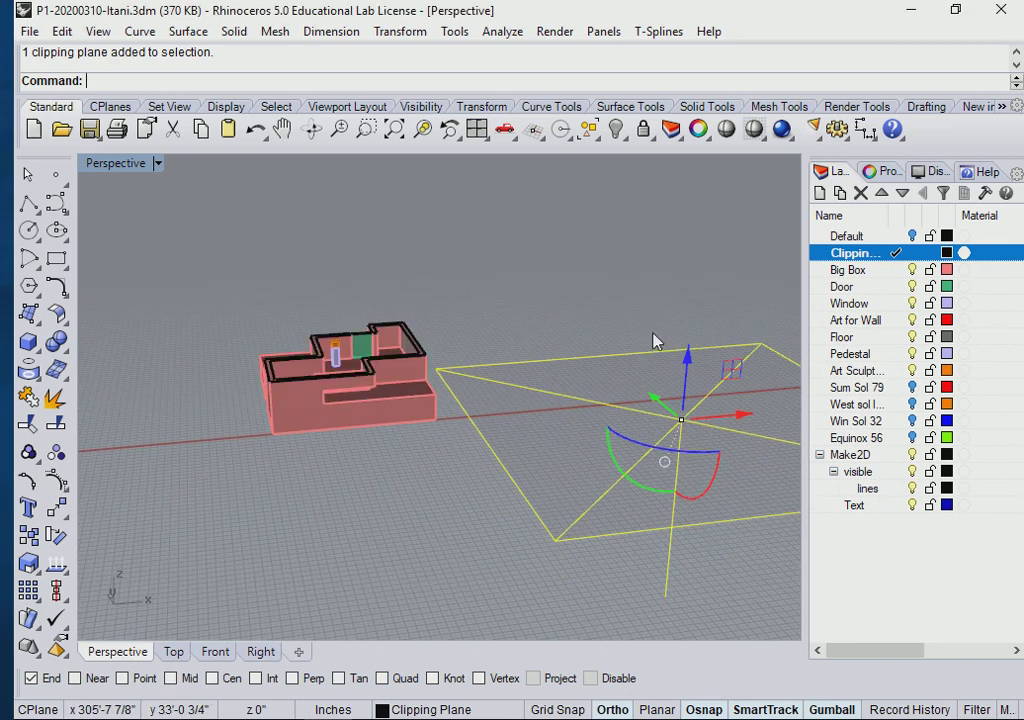
{"action": "right_click_drag", "start_coordinate": [434, 453], "coordinate": [350, 530]}
{"action": "scroll", "coordinate": [350, 530], "scroll_direction": "up", "scroll_amount": 6}
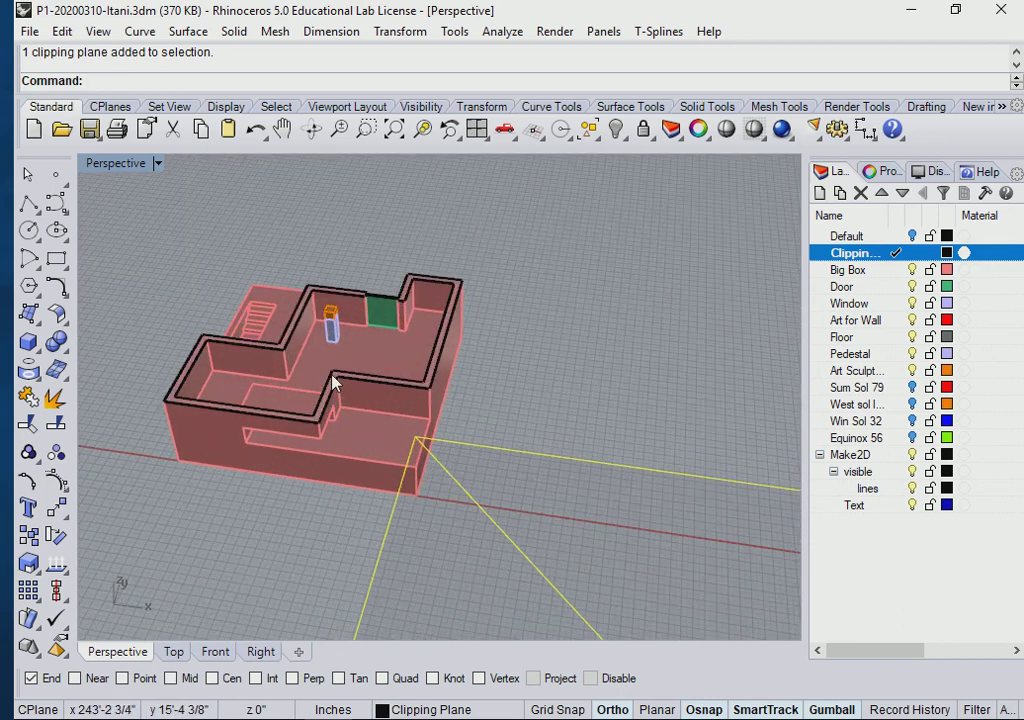
{"action": "right_click_drag", "start_coordinate": [297, 414], "coordinate": [177, 441]}
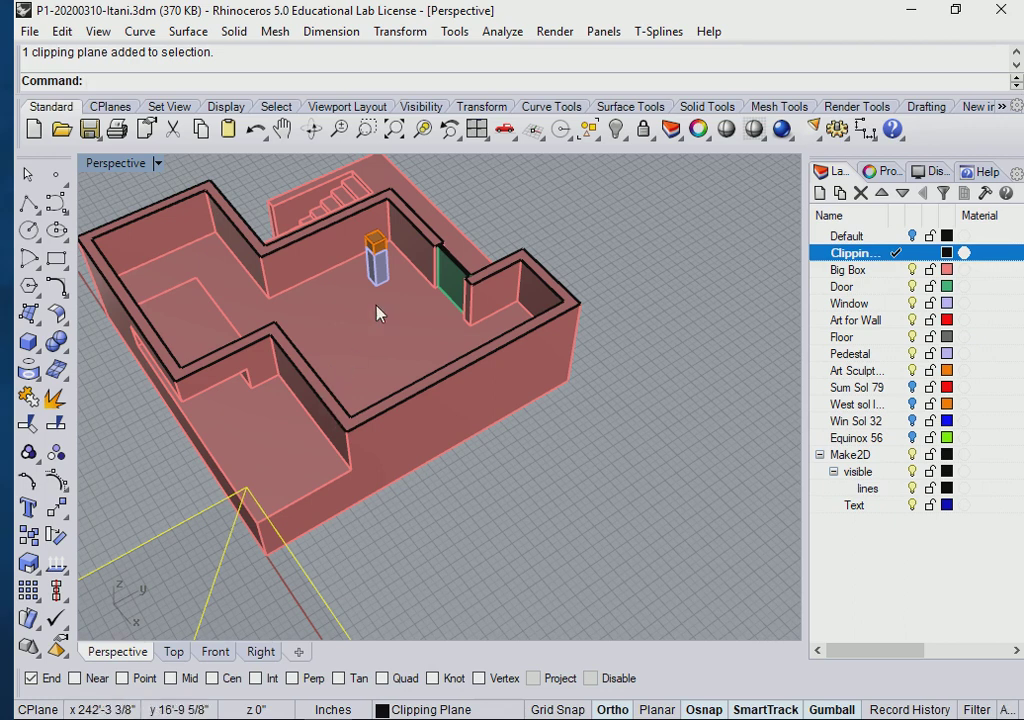
{"action": "mouse_move", "coordinate": [390, 308]}
{"action": "right_mouse_down"}
{"action": "mouse_move", "coordinate": [352, 338]}
{"action": "mouse_move", "coordinate": [546, 375]}
{"action": "mouse_move", "coordinate": [665, 311]}
{"action": "mouse_move", "coordinate": [699, 273]}
{"action": "mouse_move", "coordinate": [544, 270]}
{"action": "mouse_move", "coordinate": [380, 303]}
{"action": "right_mouse_up"}
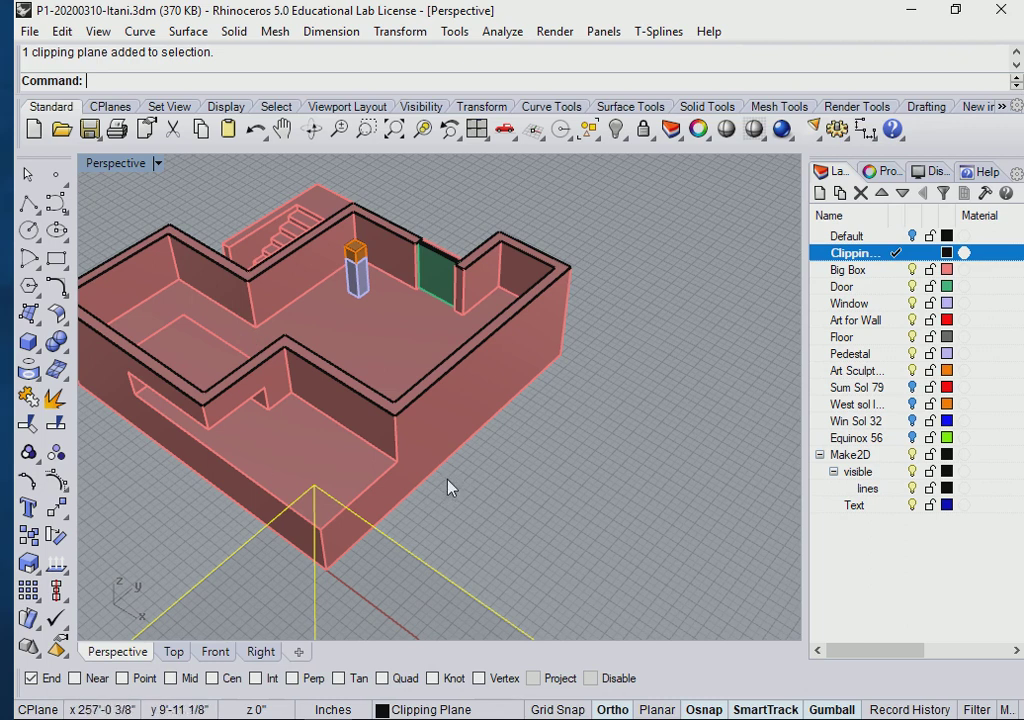
- Raise the clipping plane vertically by another 12 inches
{"action": "scroll", "coordinate": [473, 496], "scroll_direction": "down", "scroll_amount": 3}
{"action": "right_click_drag", "start_coordinate": [473, 496], "coordinate": [505, 382]}
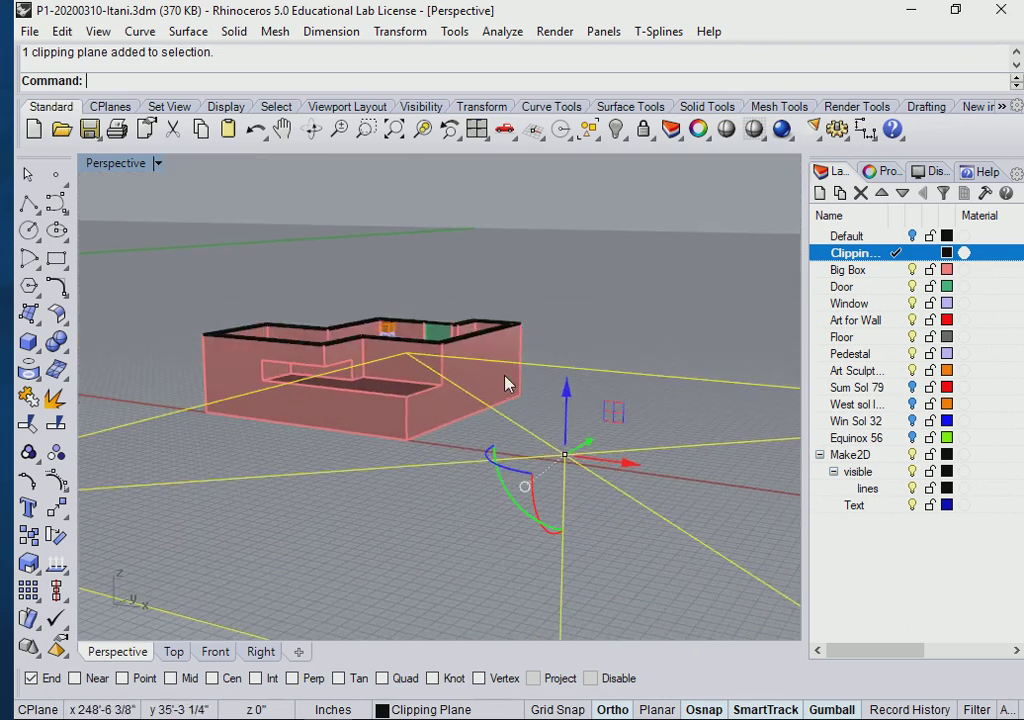
{"action": "left_click", "coordinate": [566, 395]}
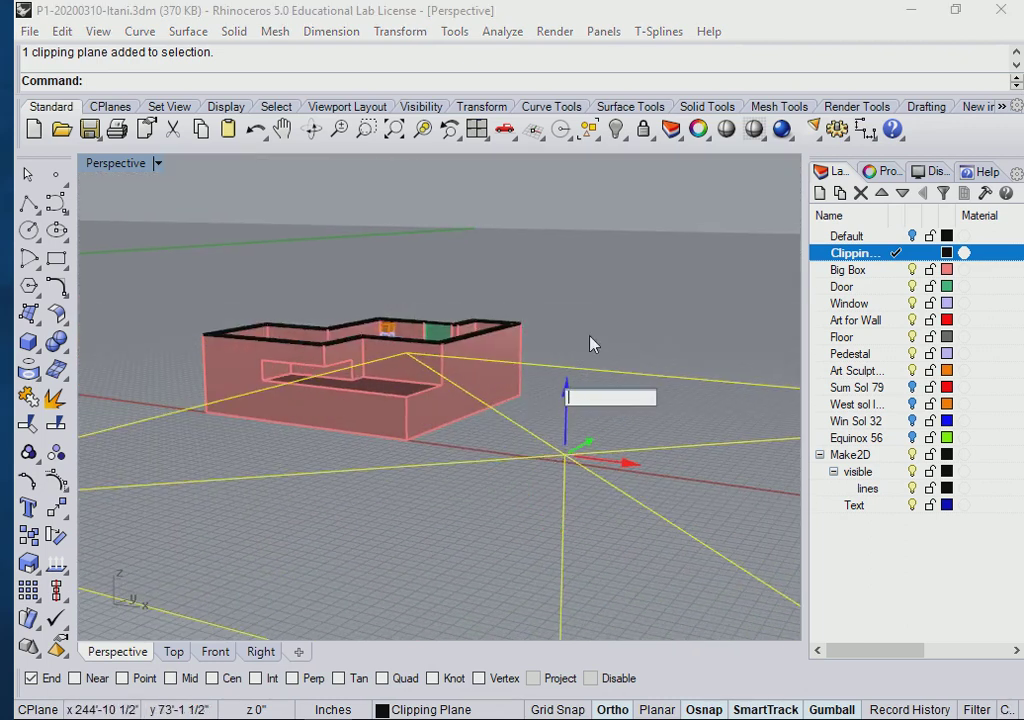
{"action": "type", "text": "12"}
{"action": "key", "text": "Return"}
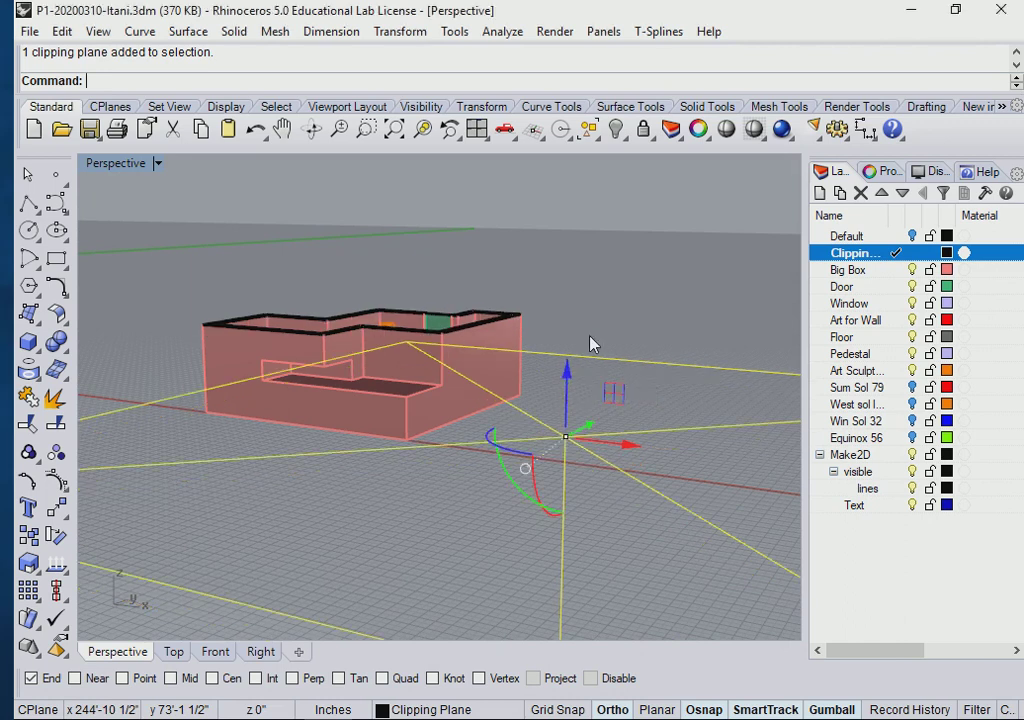
- Examine the sectioned box from several sides, checking the door, pedestal and stairs against the cut height
{"action": "right_click_drag", "start_coordinate": [601, 299], "coordinate": [441, 425]}
{"action": "right_click_drag", "start_coordinate": [553, 533], "coordinate": [443, 450]}
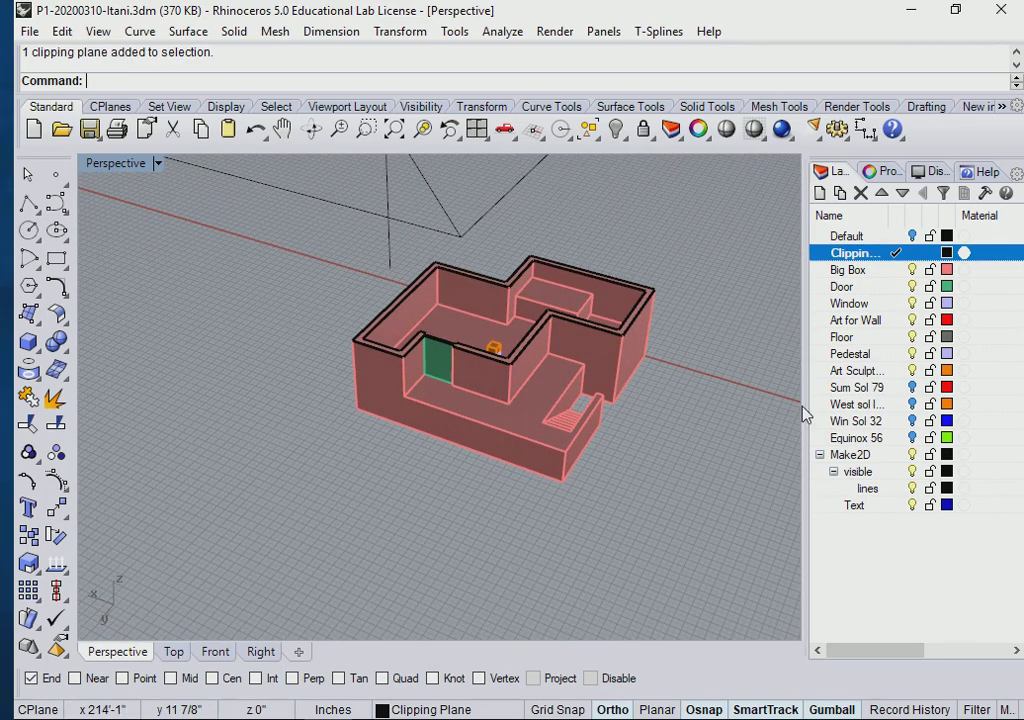
{"action": "right_click_drag", "start_coordinate": [715, 470], "coordinate": [665, 478]}
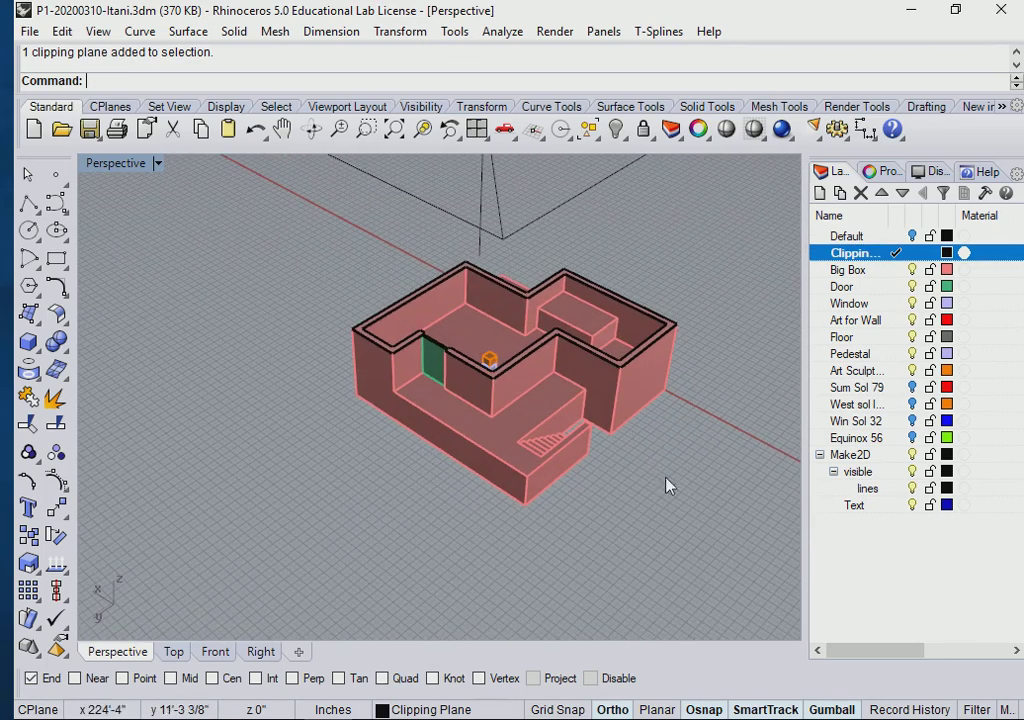
{"action": "right_click_drag", "start_coordinate": [686, 424], "coordinate": [522, 424]}
{"action": "scroll", "coordinate": [637, 449], "scroll_direction": "down", "scroll_amount": 3}
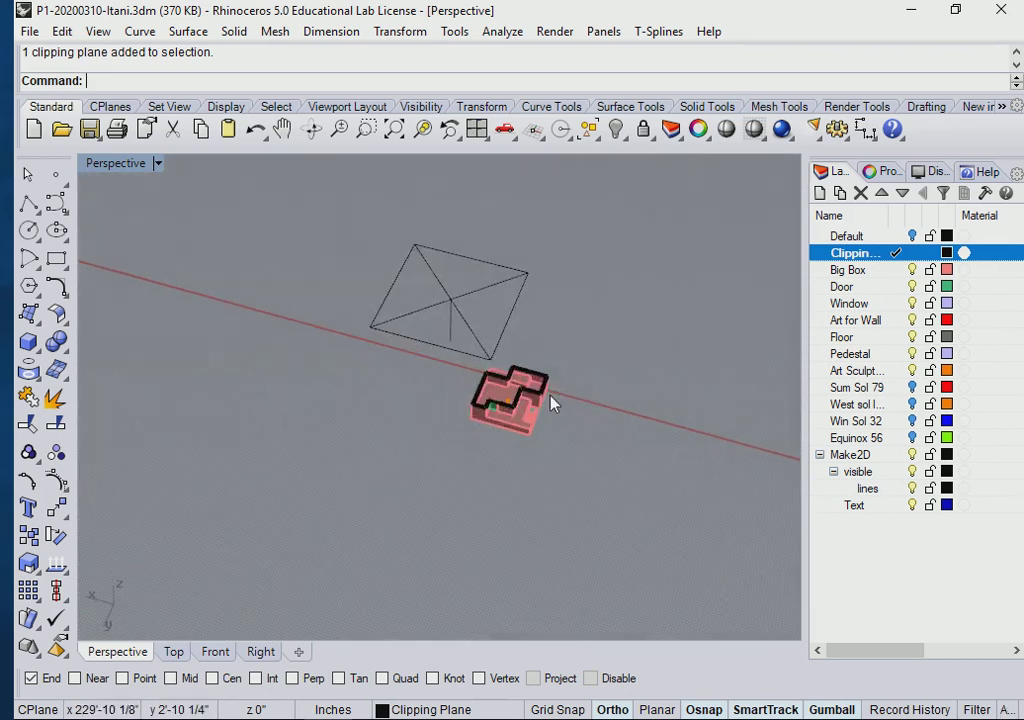
{"action": "scroll", "coordinate": [522, 424], "scroll_direction": "up", "scroll_amount": 3}
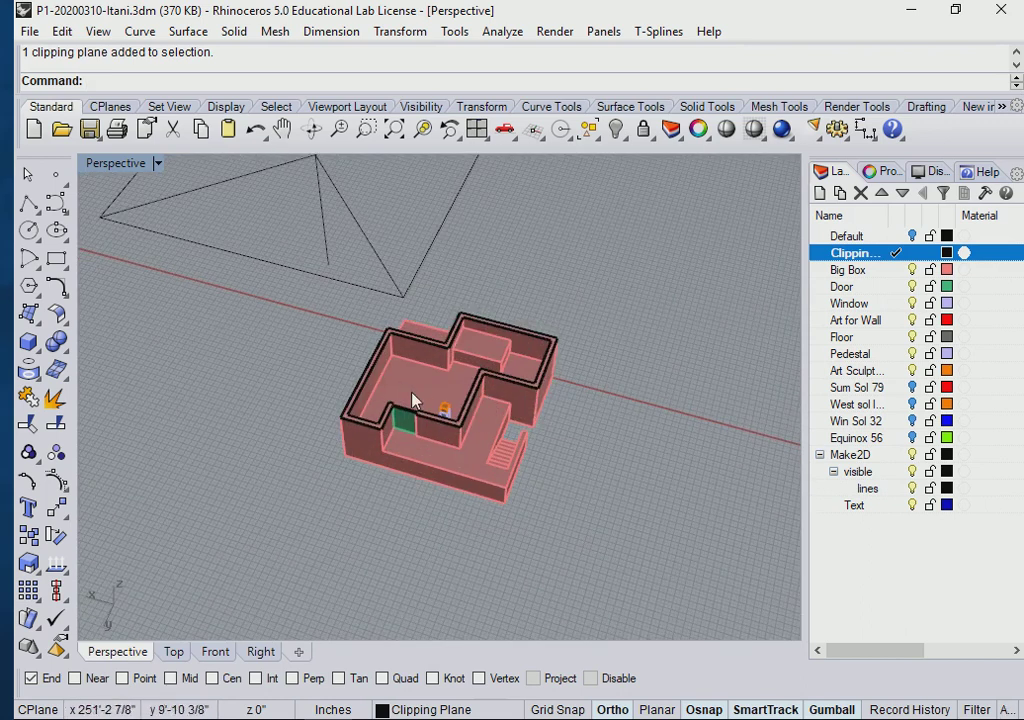
{"action": "right_click_drag", "start_coordinate": [466, 395], "coordinate": [373, 407]}
{"action": "right_click_drag", "start_coordinate": [461, 393], "coordinate": [331, 300]}
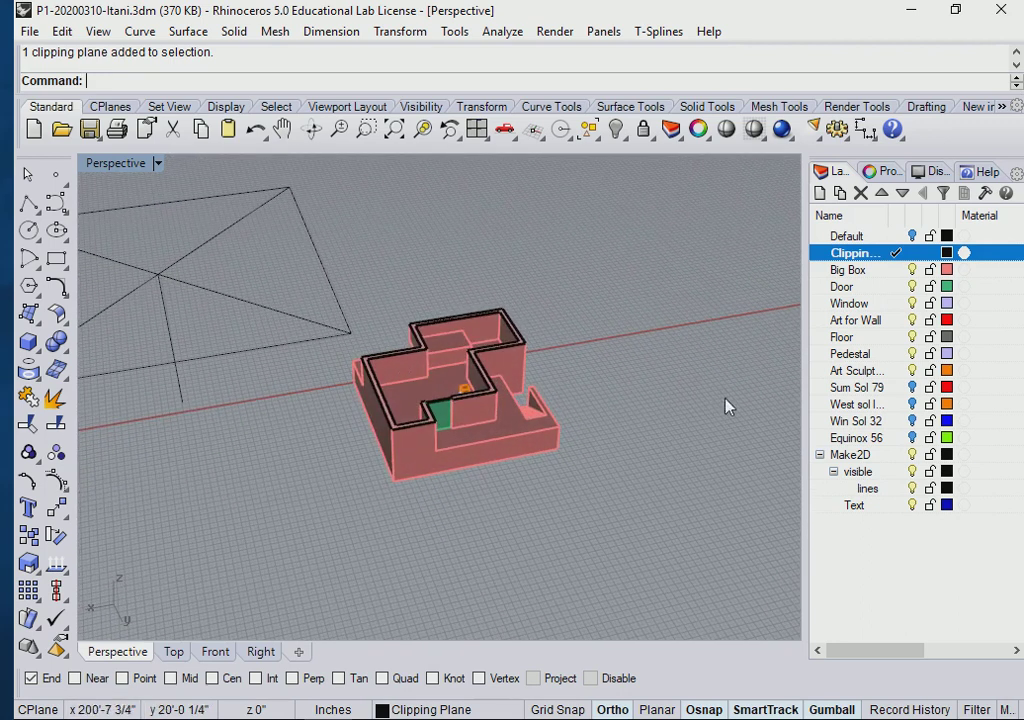
- Toggle the Art for Wall layer to locate its object, and raise the clipping plane until the cut reaches the wall art
{"action": "left_click", "coordinate": [850, 321]}
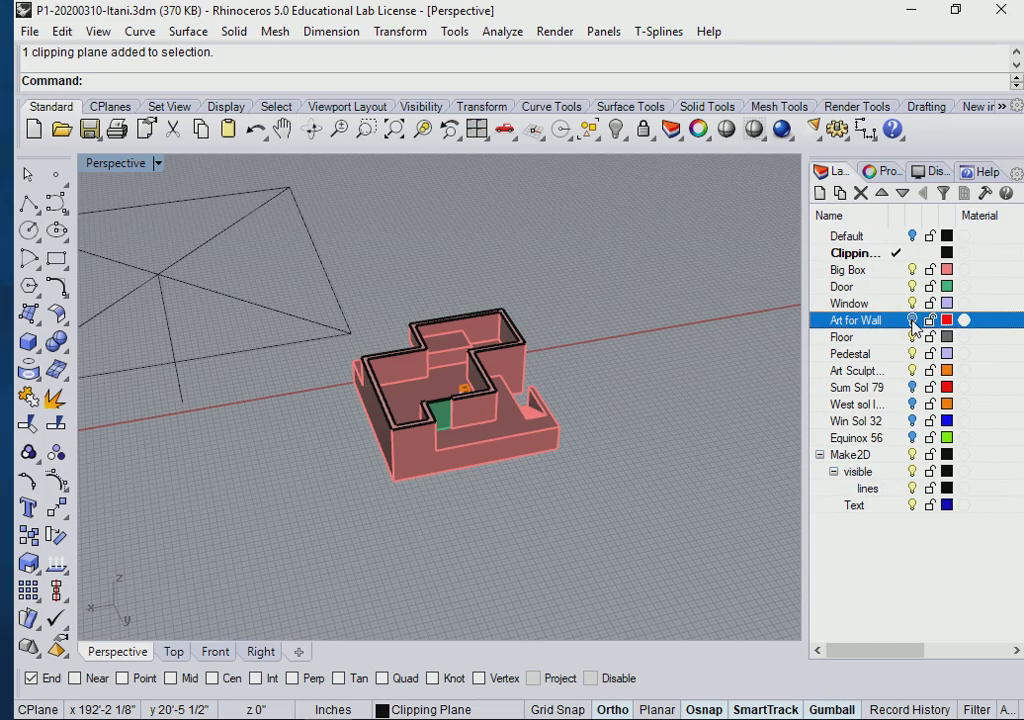
{"action": "right_click_drag", "start_coordinate": [693, 400], "coordinate": [573, 292]}
{"action": "left_click", "coordinate": [573, 288]}
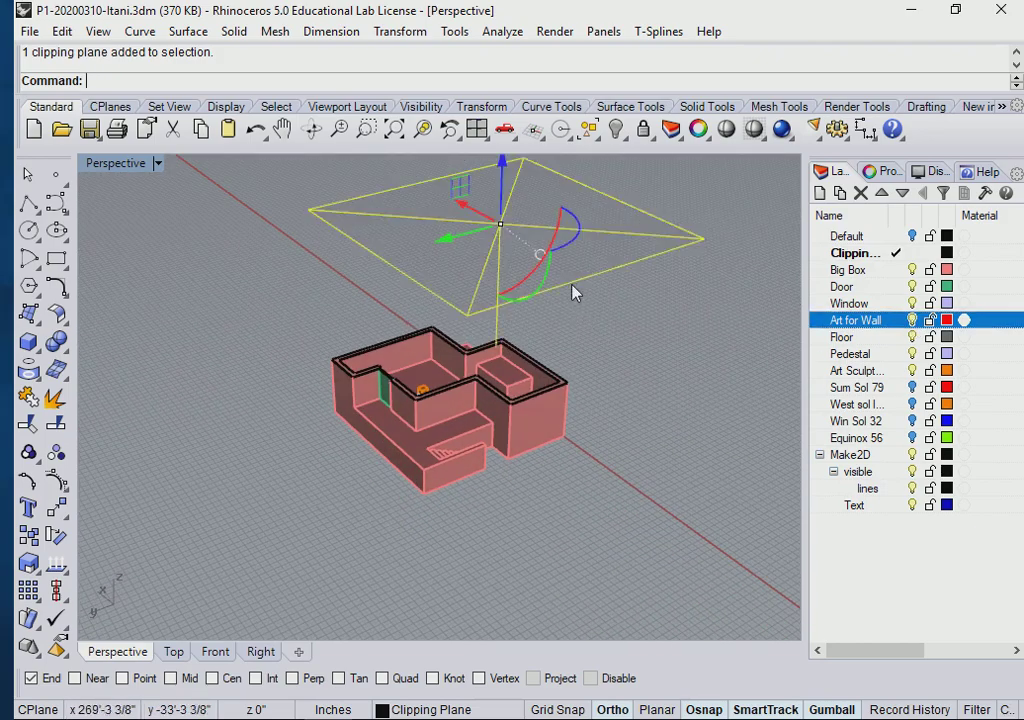
{"action": "left_click_drag", "start_coordinate": [498, 188], "coordinate": [507, 155]}
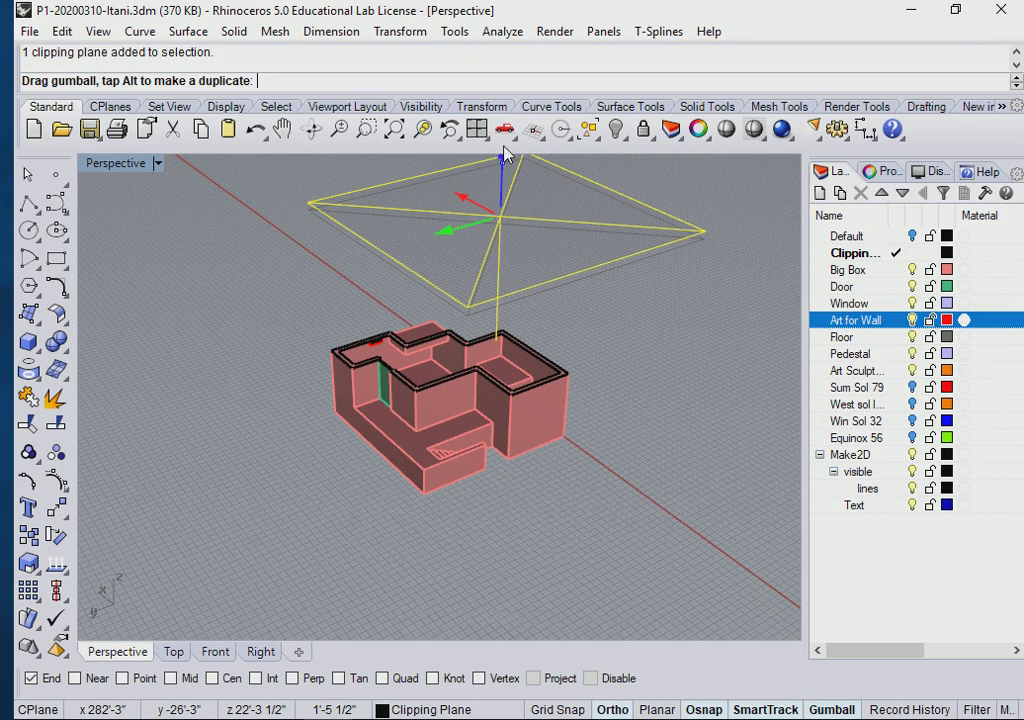
- Examine the red wall art inside the sectioned room and how the clipping plane cuts around it
{"action": "right_click_drag", "start_coordinate": [311, 320], "coordinate": [517, 304]}
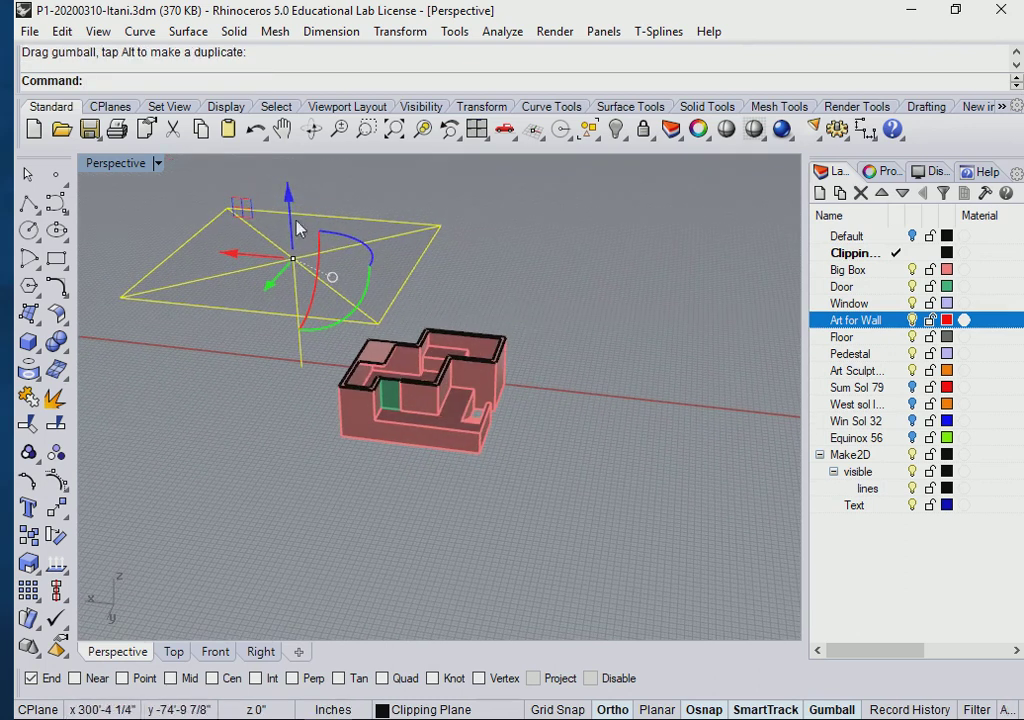
{"action": "right_click_drag", "start_coordinate": [364, 322], "coordinate": [278, 407]}
{"action": "scroll", "coordinate": [414, 336], "scroll_direction": "up", "scroll_amount": 10}
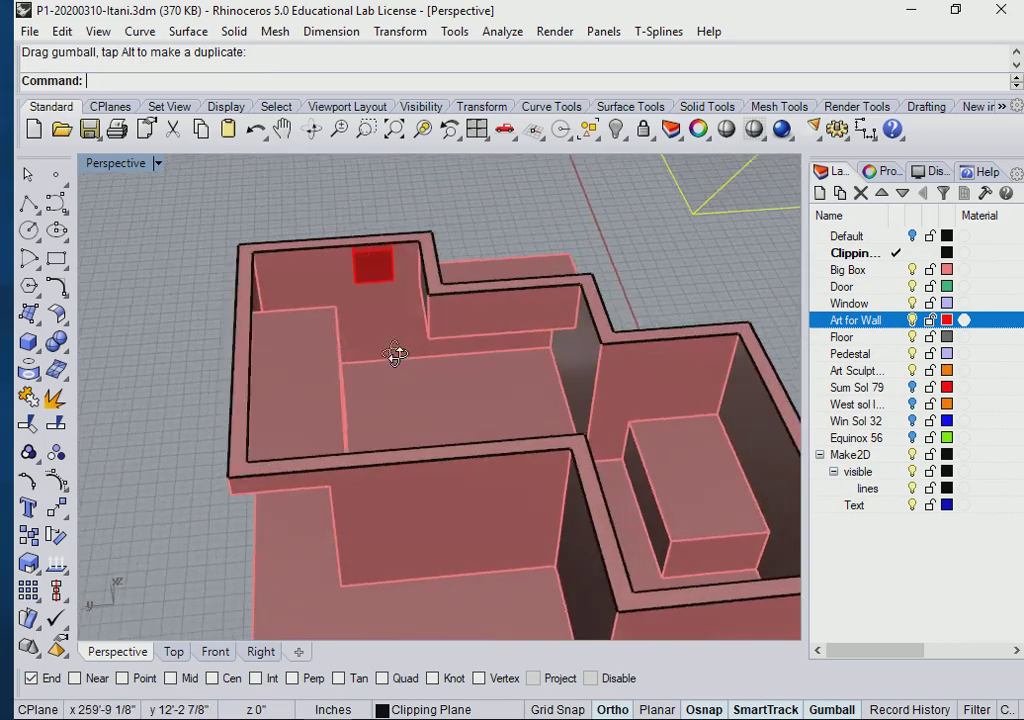
{"action": "right_click_drag", "start_coordinate": [340, 297], "coordinate": [478, 366]}
{"action": "right_click_drag", "start_coordinate": [393, 327], "coordinate": [370, 357]}
{"action": "scroll", "coordinate": [360, 355], "scroll_direction": "up", "scroll_amount": 5}
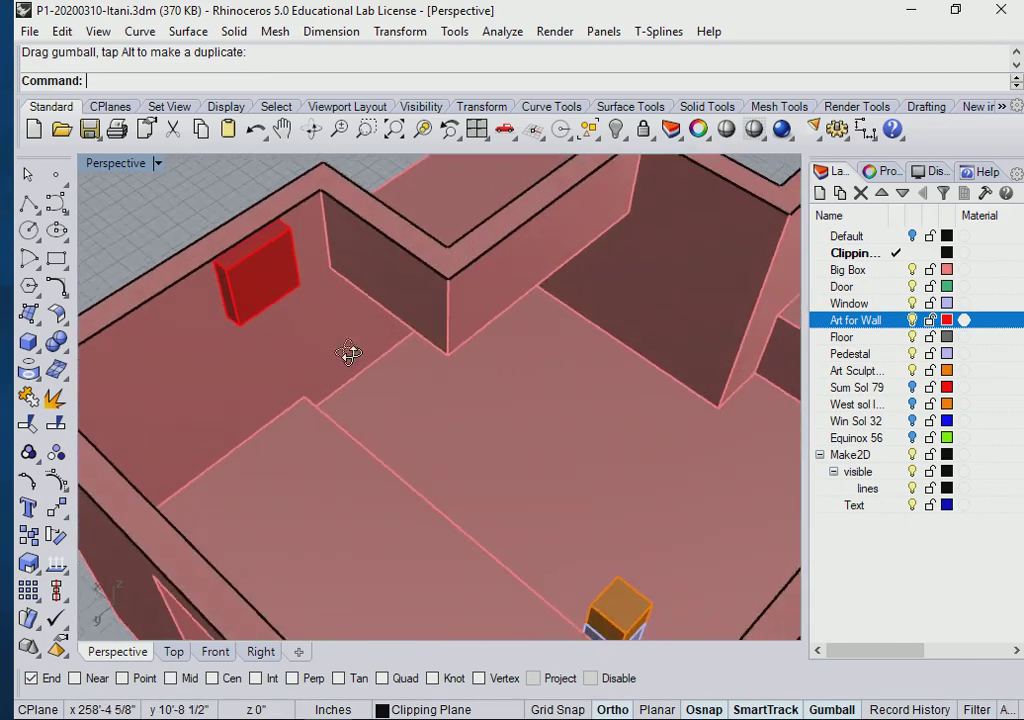
{"action": "right_click_drag", "start_coordinate": [286, 283], "coordinate": [329, 297]}
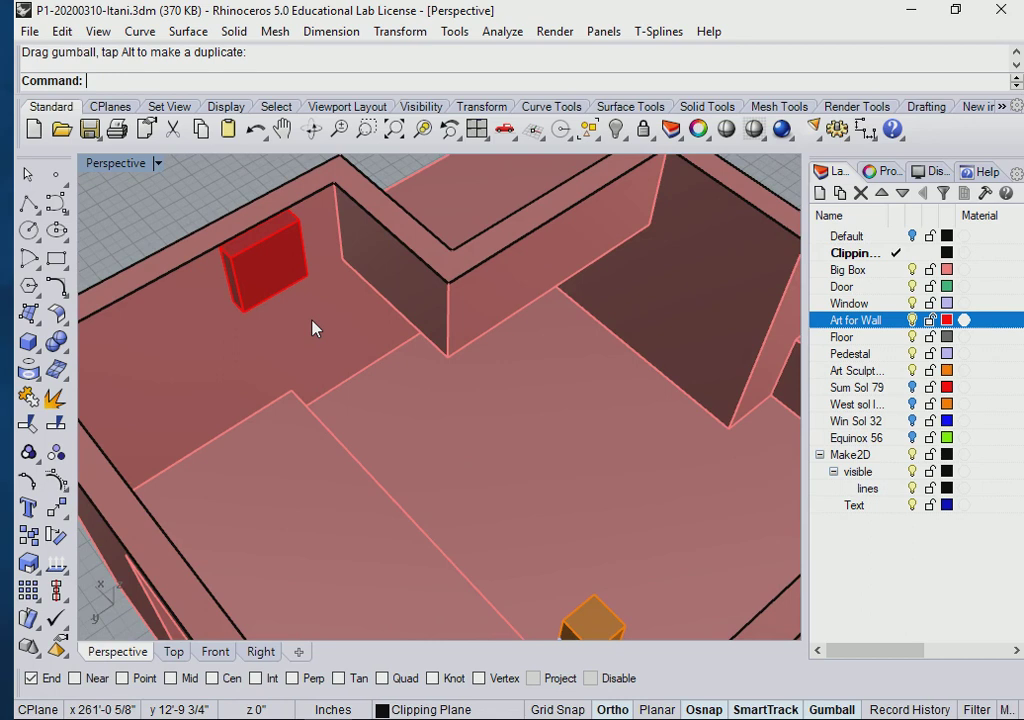
{"action": "scroll", "coordinate": [311, 327], "scroll_direction": "down", "scroll_amount": 10}
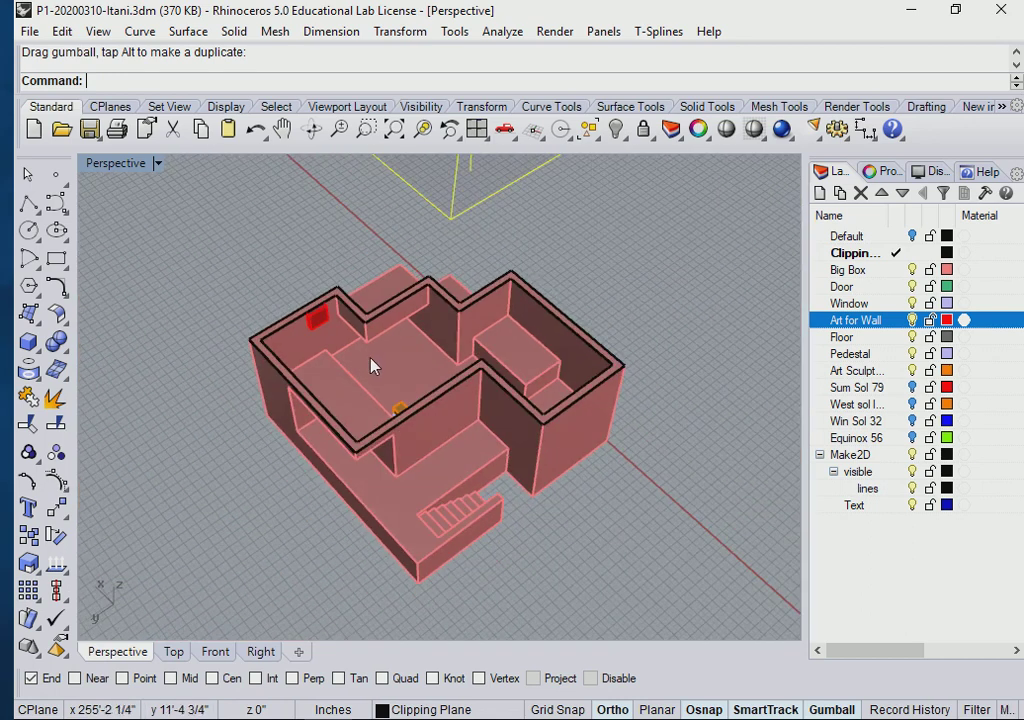
- Examine the sectioned box from the side and from above, checking the wall art in plan, and deselect the clipping plane
{"action": "right_click_drag", "start_coordinate": [373, 366], "coordinate": [423, 366]}
{"action": "scroll", "coordinate": [569, 464], "scroll_direction": "down", "scroll_amount": 5}
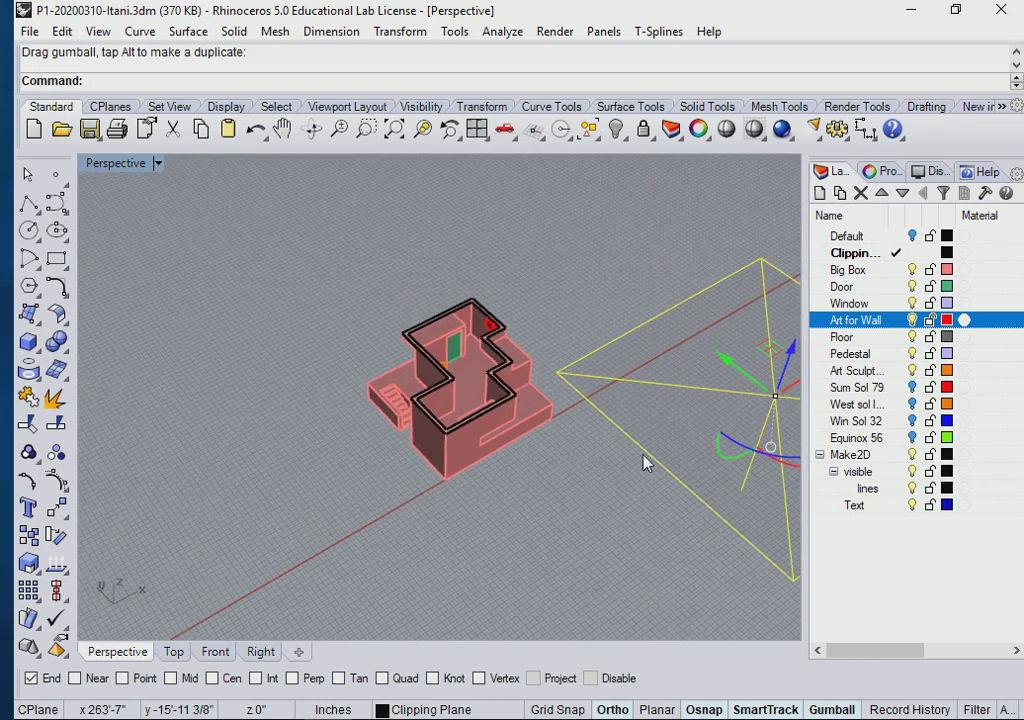
{"action": "right_click_drag", "start_coordinate": [630, 491], "coordinate": [595, 287]}
{"action": "key", "text": "shift+Right"}
{"action": "key", "text": "shift+Right"}
{"action": "key", "text": "shift+Right"}
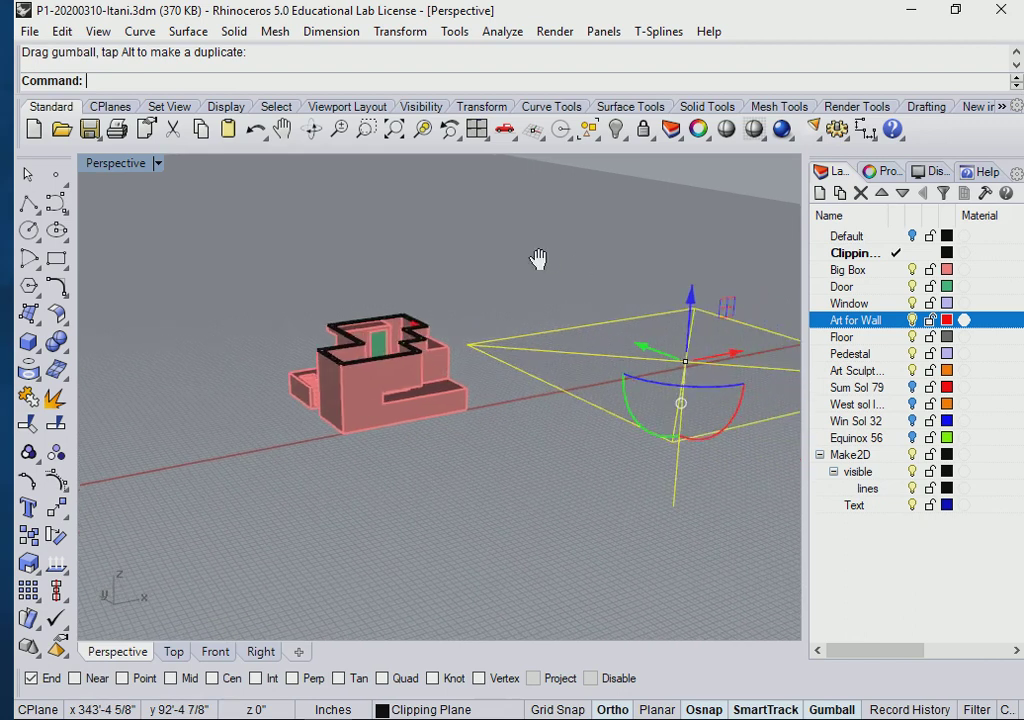
{"action": "left_click_drag", "start_coordinate": [624, 328], "coordinate": [624, 329]}
{"action": "right_click_drag", "start_coordinate": [373, 297], "coordinate": [420, 265]}
{"action": "scroll", "coordinate": [430, 300], "scroll_direction": "up", "scroll_amount": 5}
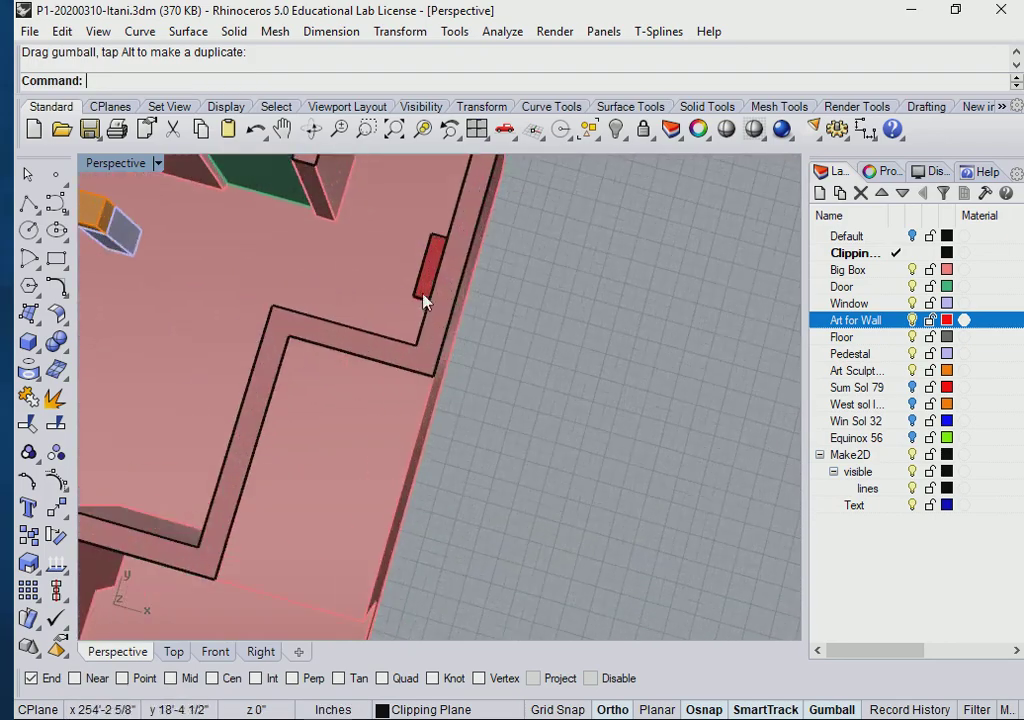
{"action": "scroll", "coordinate": [390, 340], "scroll_direction": "down", "scroll_amount": 3}
{"action": "scroll", "coordinate": [352, 372], "scroll_direction": "down", "scroll_amount": 3}
{"action": "right_click_drag", "start_coordinate": [446, 384], "coordinate": [583, 473]}
{"action": "left_click_drag", "start_coordinate": [557, 454], "coordinate": [719, 441]}
{"action": "left_click", "coordinate": [447, 459]}
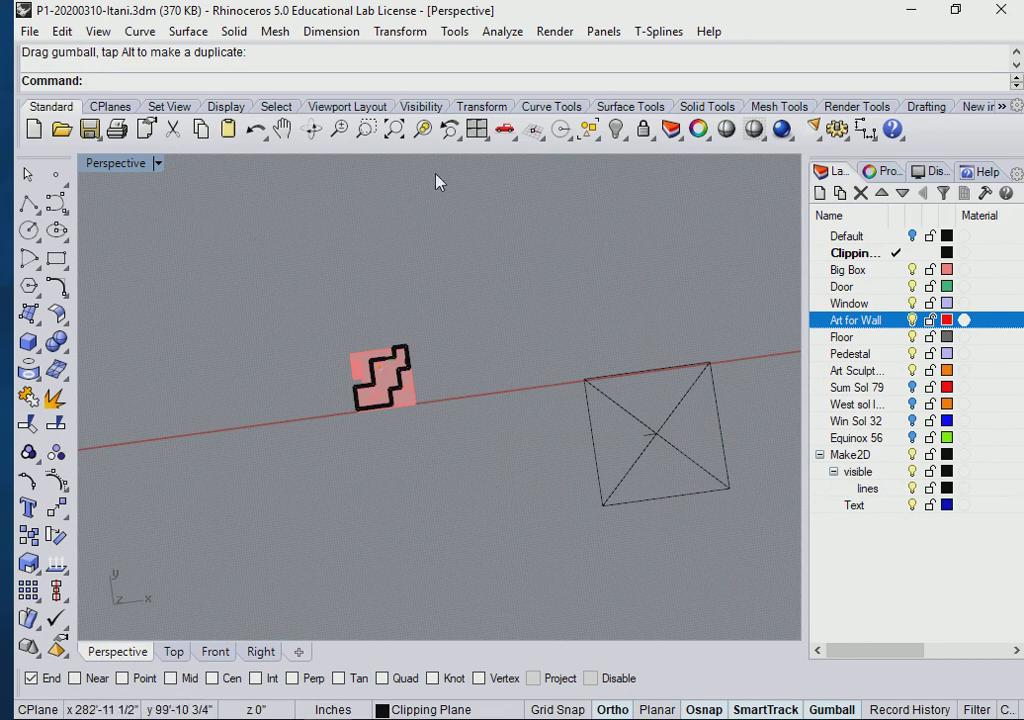
- Return to the four-viewport layout, select the box geometry in the Top viewport and clear the selection
{"action": "left_click", "coordinate": [477, 129]}
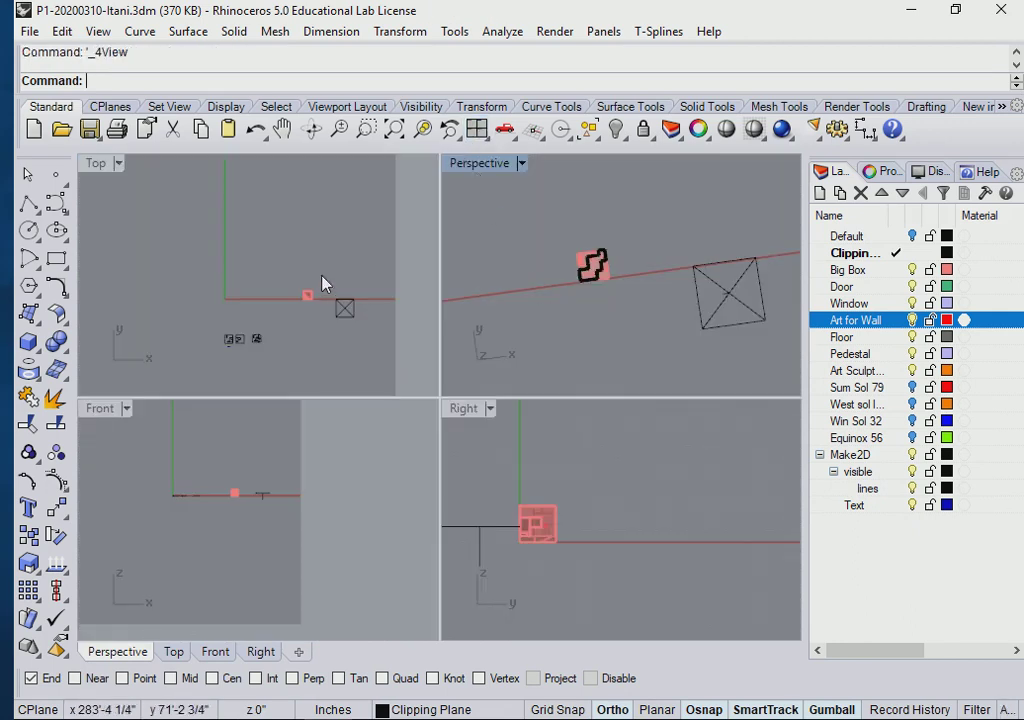
{"action": "scroll", "coordinate": [306, 297], "scroll_direction": "up", "scroll_amount": 3}
{"action": "left_click", "coordinate": [286, 295]}
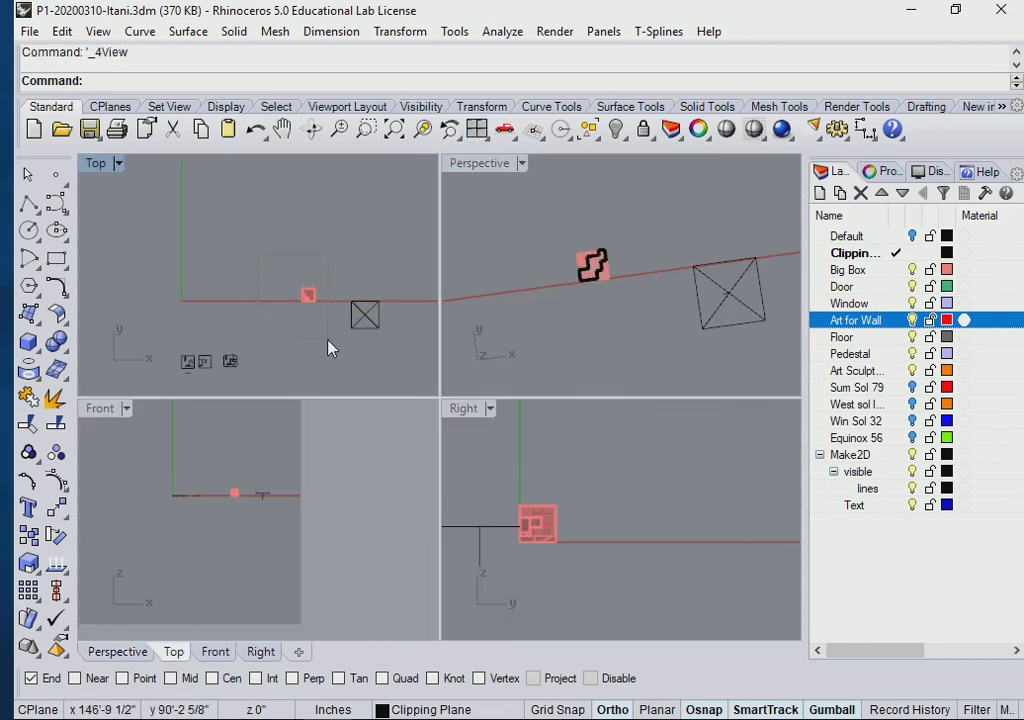
{"action": "key", "text": "ctrl+a"}
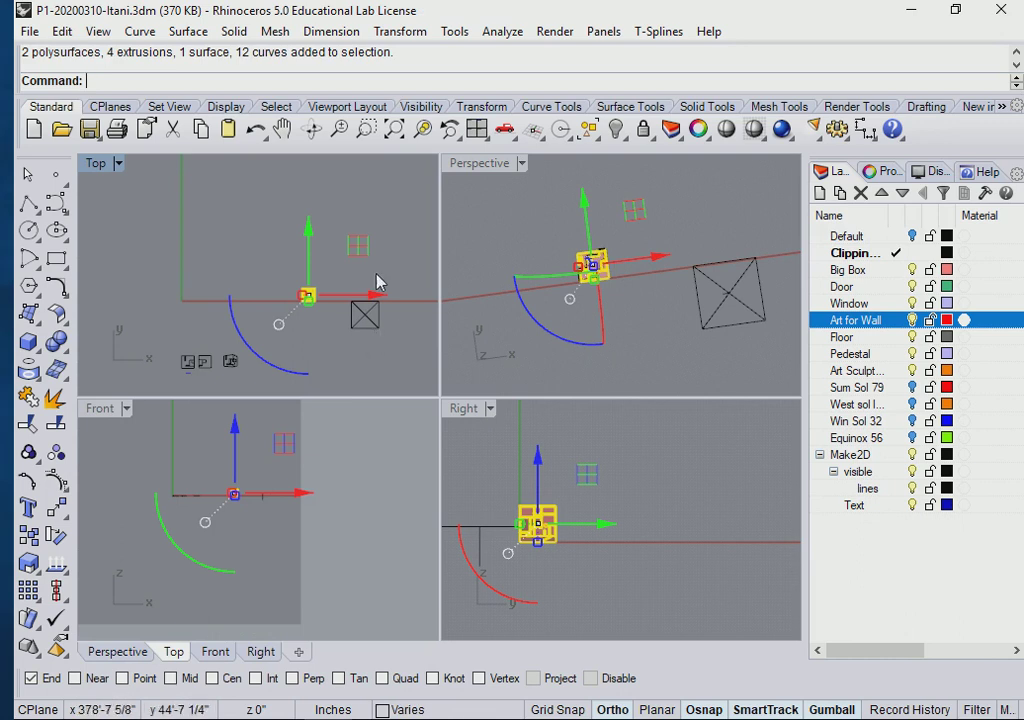
{"action": "key", "text": "Delete"}
{"action": "scroll", "coordinate": [310, 318], "scroll_direction": "up", "scroll_amount": 1}
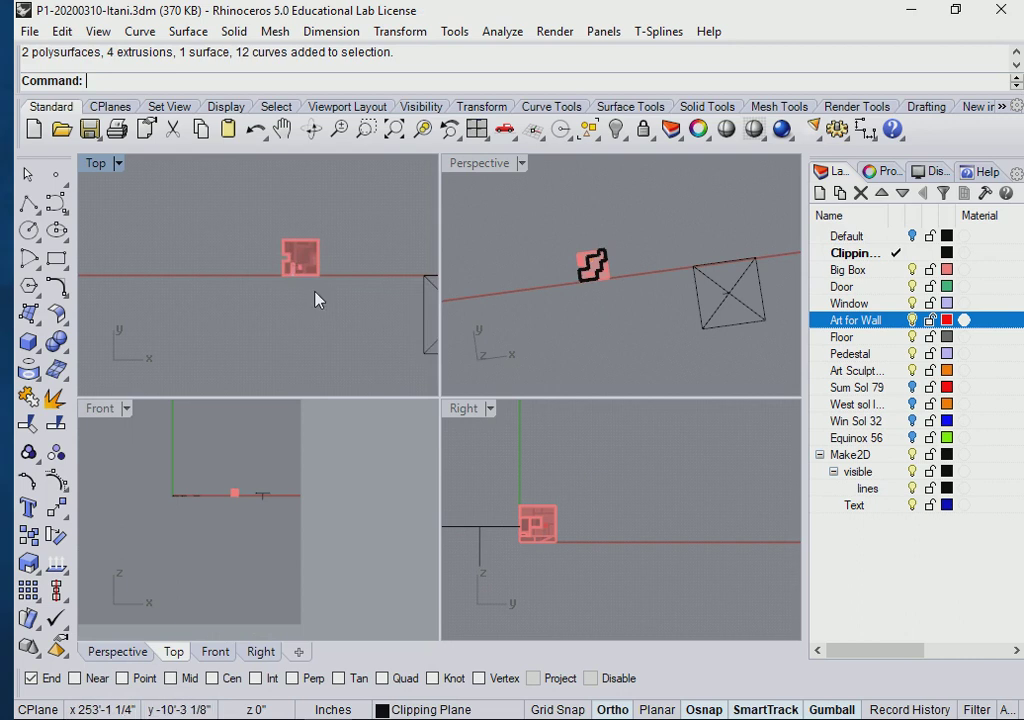
- Set the clipping plane to also clip the Top, Front and Right viewports, and deselect it
{"action": "scroll", "coordinate": [316, 300], "scroll_direction": "down", "scroll_amount": 3}
{"action": "right_click_drag", "start_coordinate": [316, 316], "coordinate": [235, 309]}
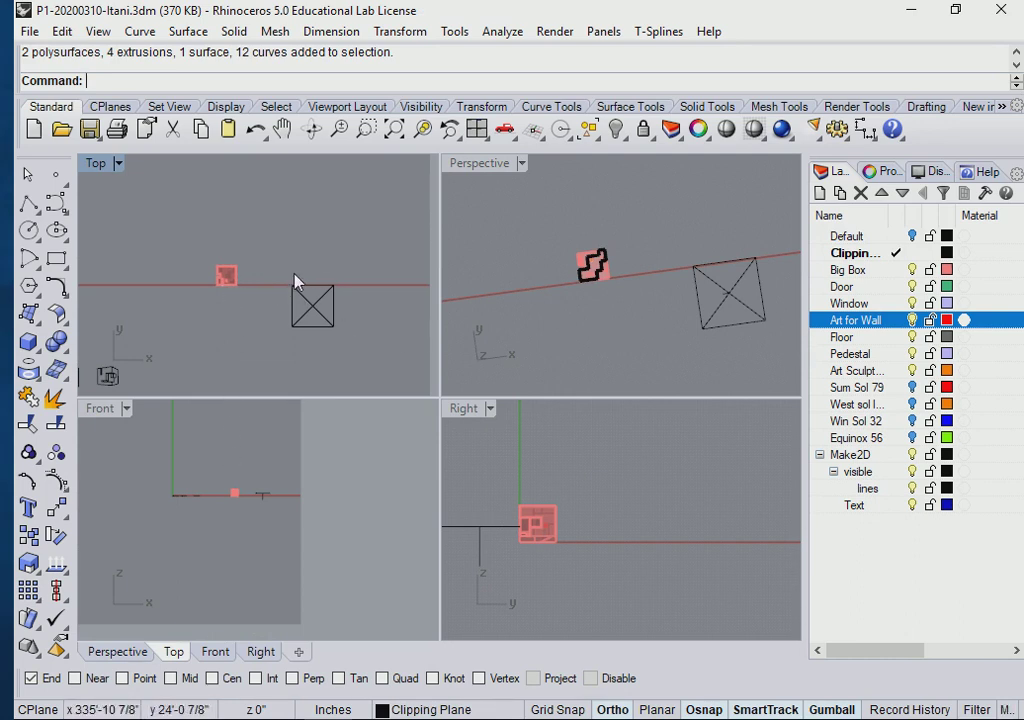
{"action": "left_click", "coordinate": [294, 320]}
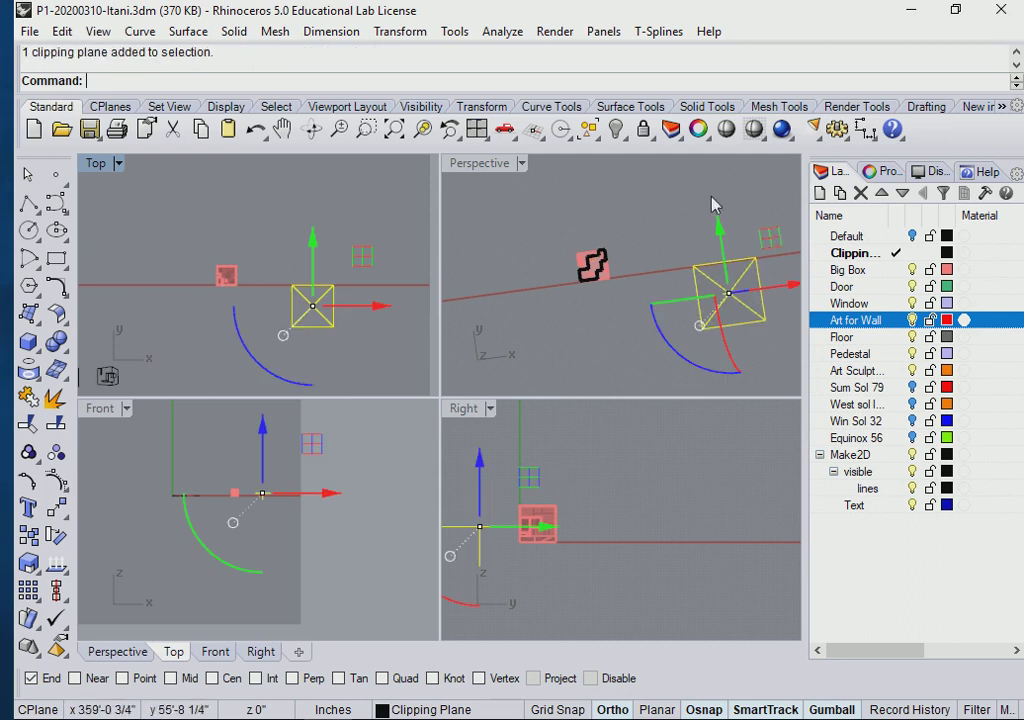
{"action": "left_click", "coordinate": [882, 172]}
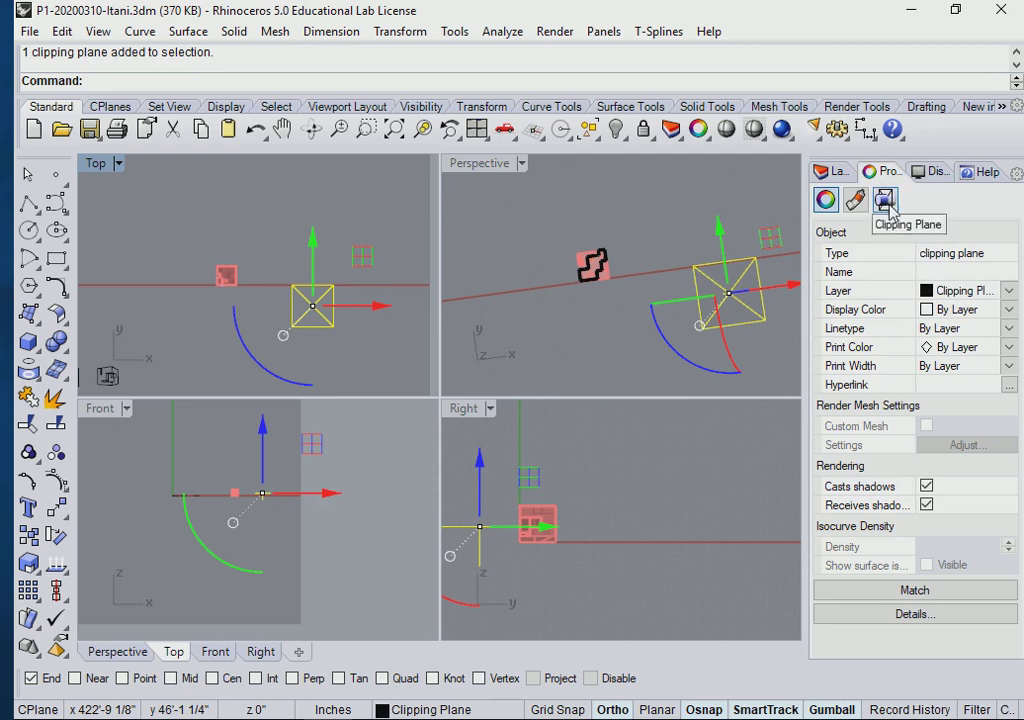
{"action": "left_click", "coordinate": [886, 203]}
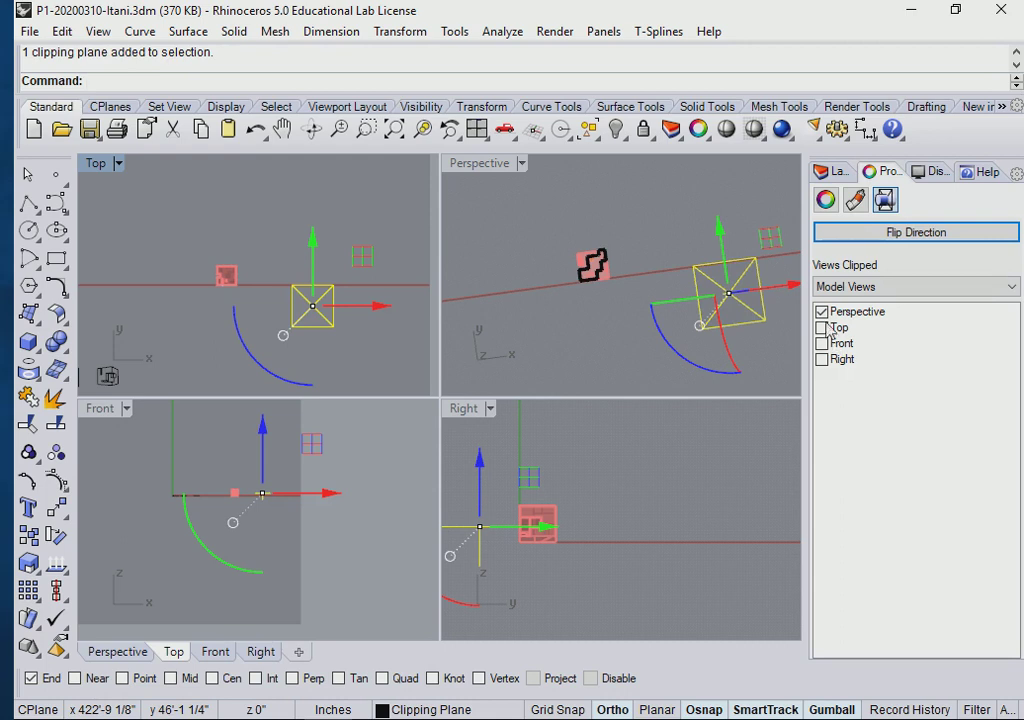
{"action": "left_click", "coordinate": [823, 329]}
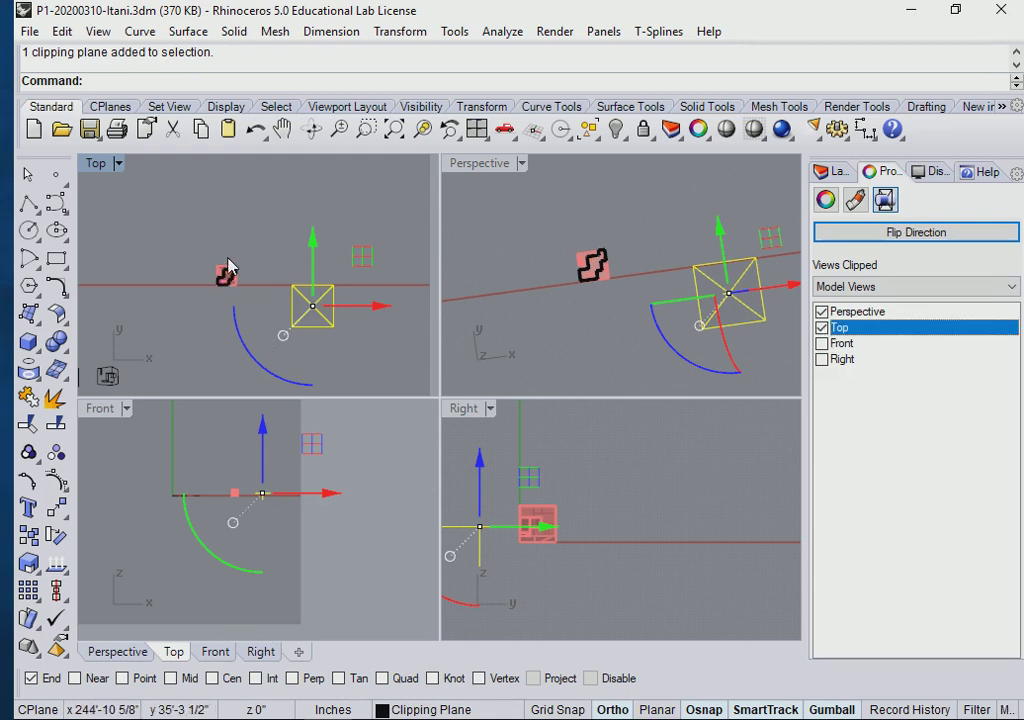
{"action": "left_click", "coordinate": [822, 343]}
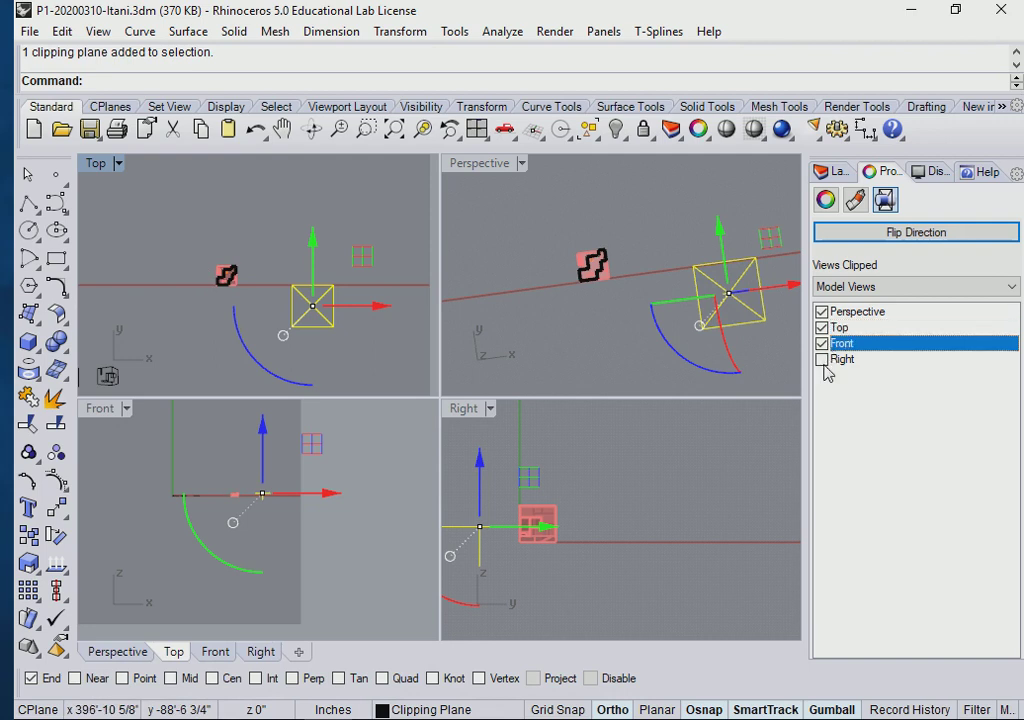
{"action": "left_click", "coordinate": [822, 359]}
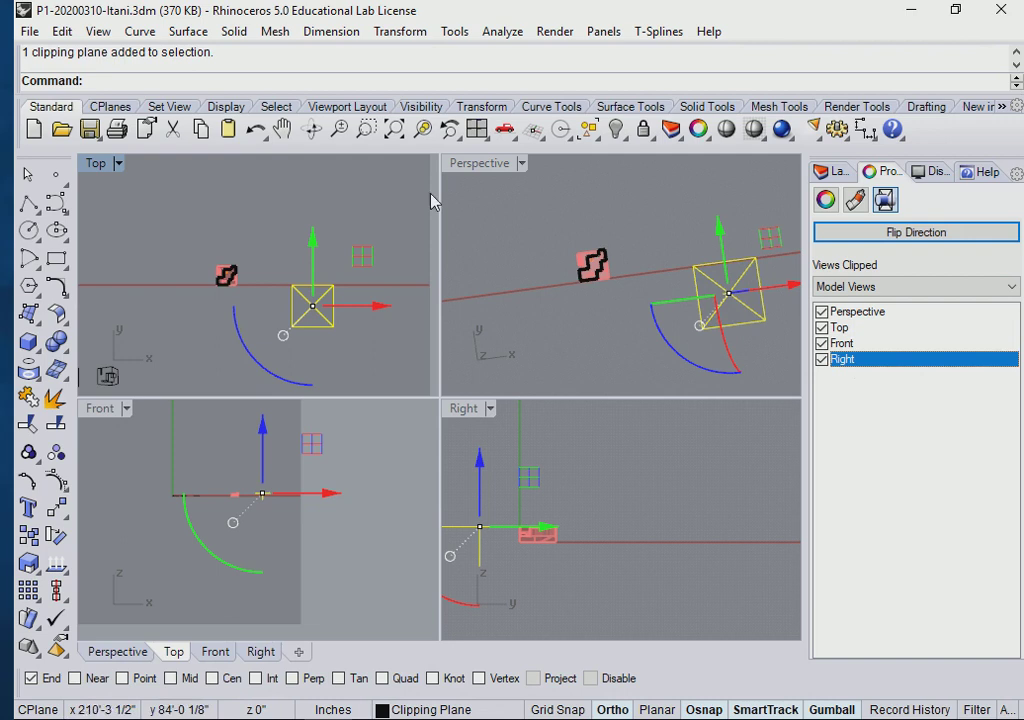
{"action": "left_click", "coordinate": [830, 171]}
{"action": "left_click", "coordinate": [299, 201]}
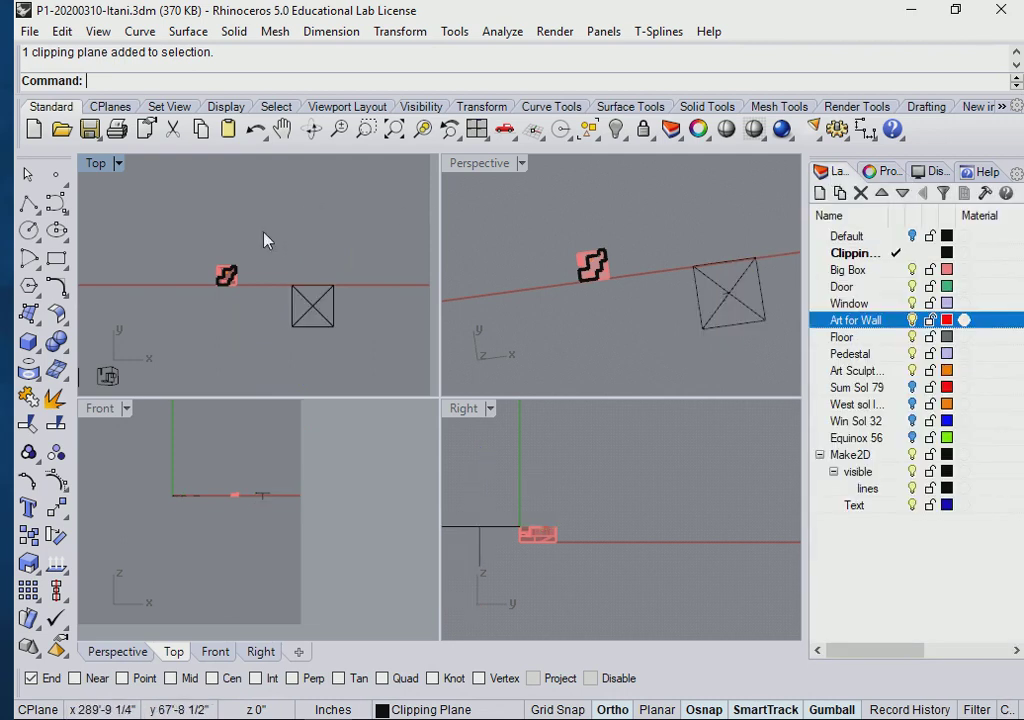
- Select the sectioned box geometry in the Top viewport and run Make2D with the Current View layout and default layers
{"action": "left_click", "coordinate": [227, 281]}
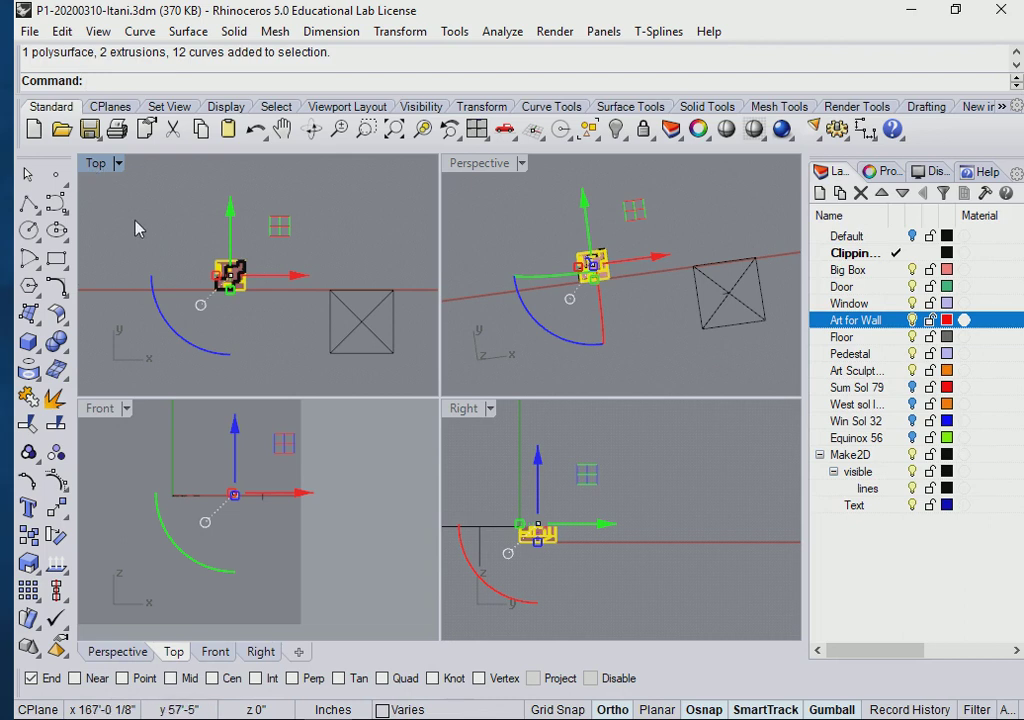
{"action": "type", "text": "Make2D"}
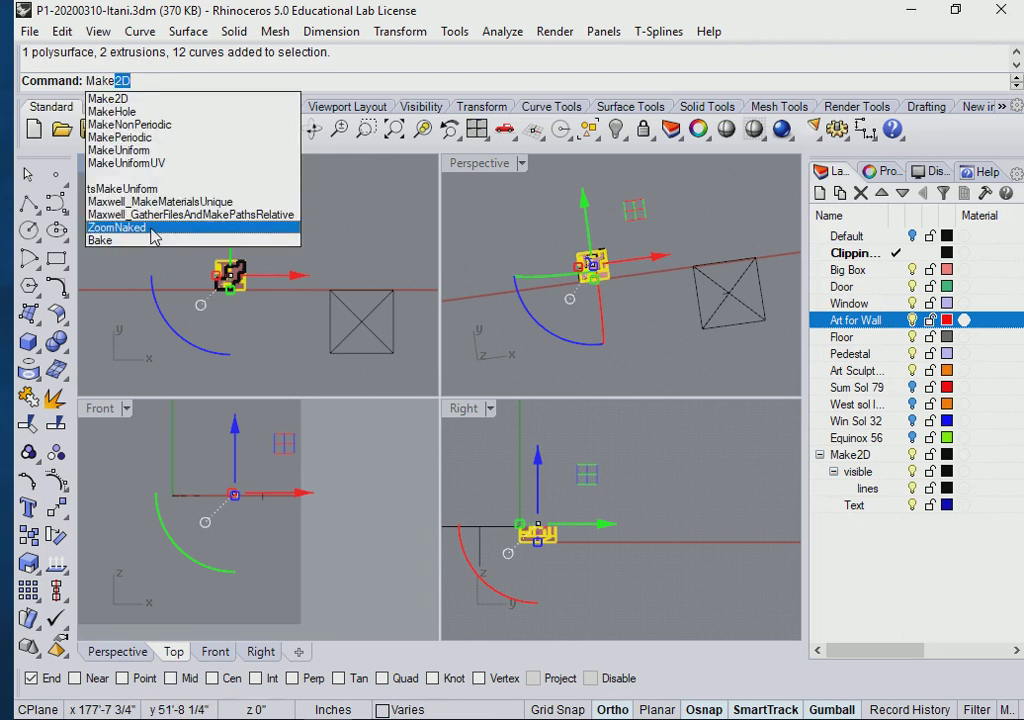
{"action": "key", "text": "Return"}
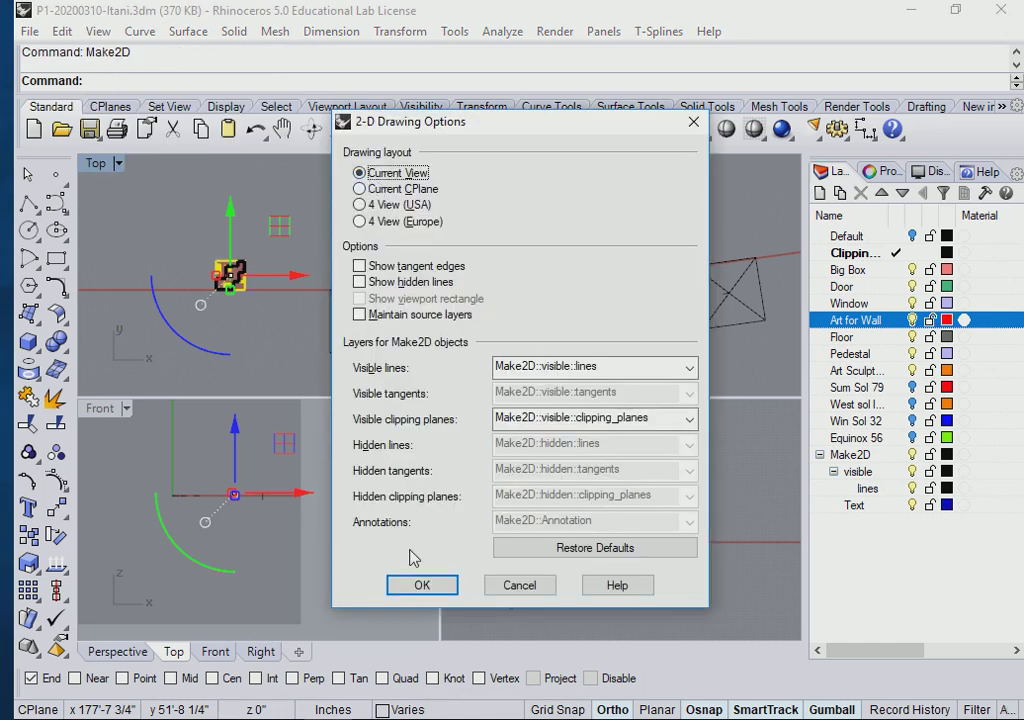
{"action": "left_click", "coordinate": [418, 586]}
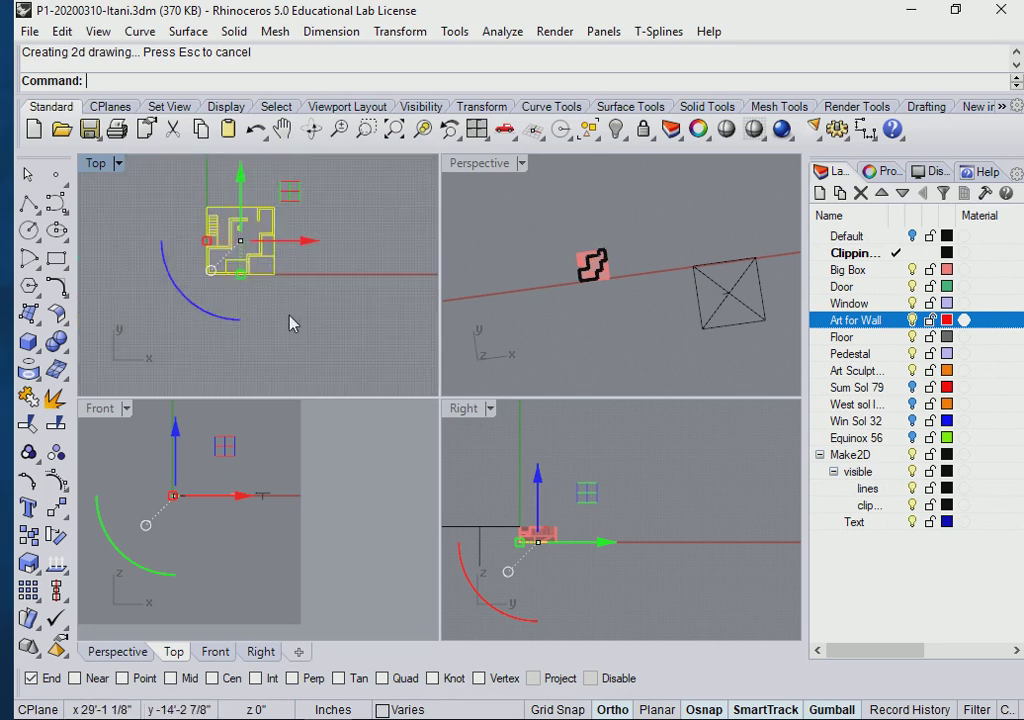
- Examine the new 2D plan drawing in the Top viewport and compare its wall lines with the sectioned box in Perspective
{"action": "scroll", "coordinate": [240, 267], "scroll_direction": "up", "scroll_amount": 5}
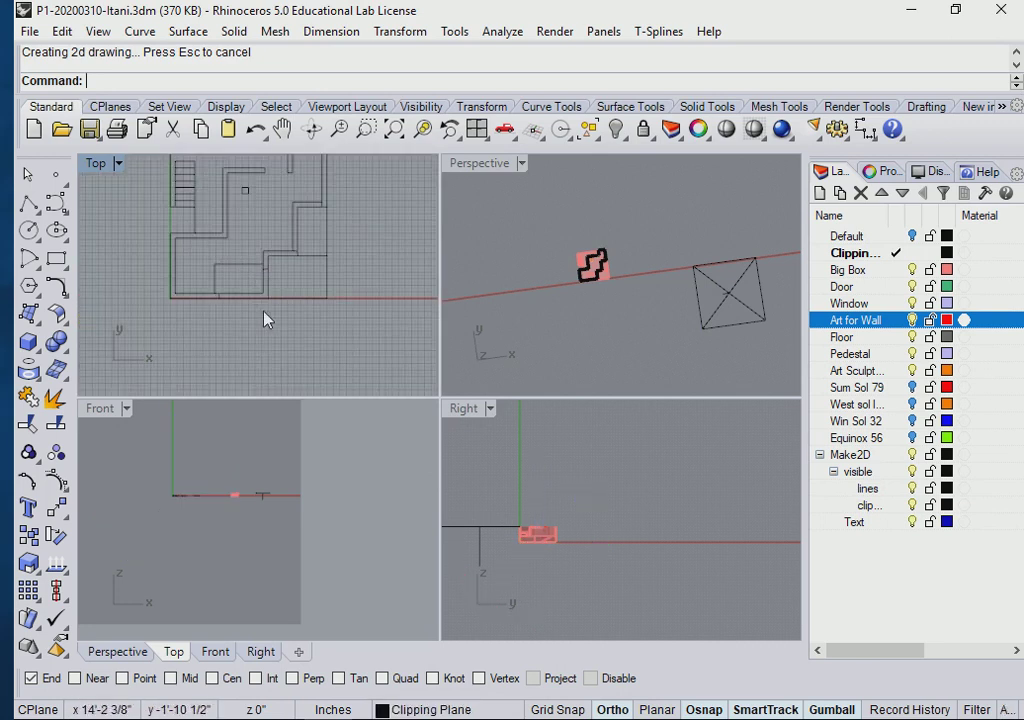
{"action": "scroll", "coordinate": [264, 222], "scroll_direction": "down", "scroll_amount": 3}
{"action": "scroll", "coordinate": [259, 238], "scroll_direction": "up", "scroll_amount": 1}
{"action": "scroll", "coordinate": [262, 242], "scroll_direction": "up", "scroll_amount": 3}
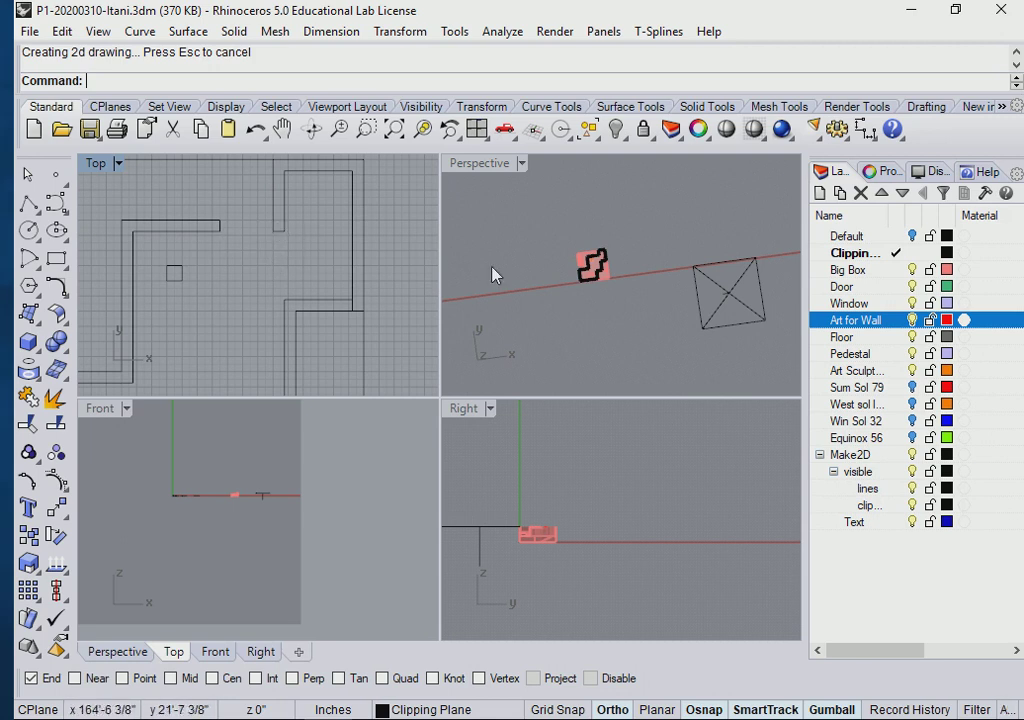
{"action": "scroll", "coordinate": [600, 270], "scroll_direction": "up", "scroll_amount": 6}
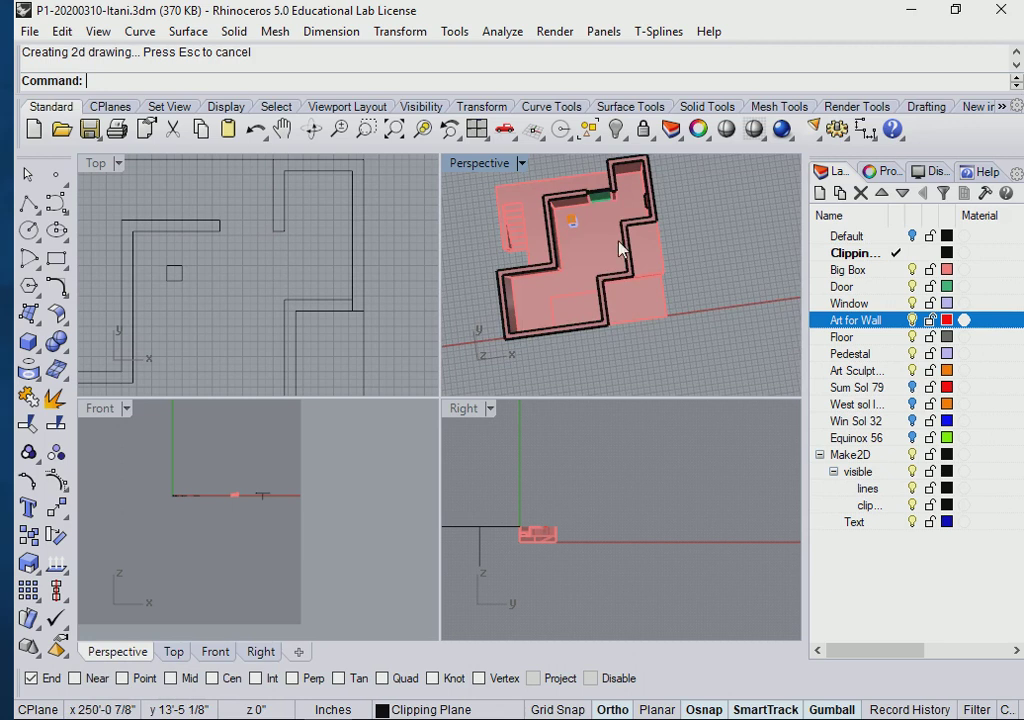
{"action": "scroll", "coordinate": [598, 225], "scroll_direction": "up", "scroll_amount": 1}
{"action": "scroll", "coordinate": [596, 226], "scroll_direction": "down", "scroll_amount": 1}
{"action": "scroll", "coordinate": [268, 226], "scroll_direction": "up", "scroll_amount": 1}
{"action": "scroll", "coordinate": [262, 234], "scroll_direction": "up", "scroll_amount": 2}
{"action": "scroll", "coordinate": [211, 301], "scroll_direction": "down", "scroll_amount": 5}
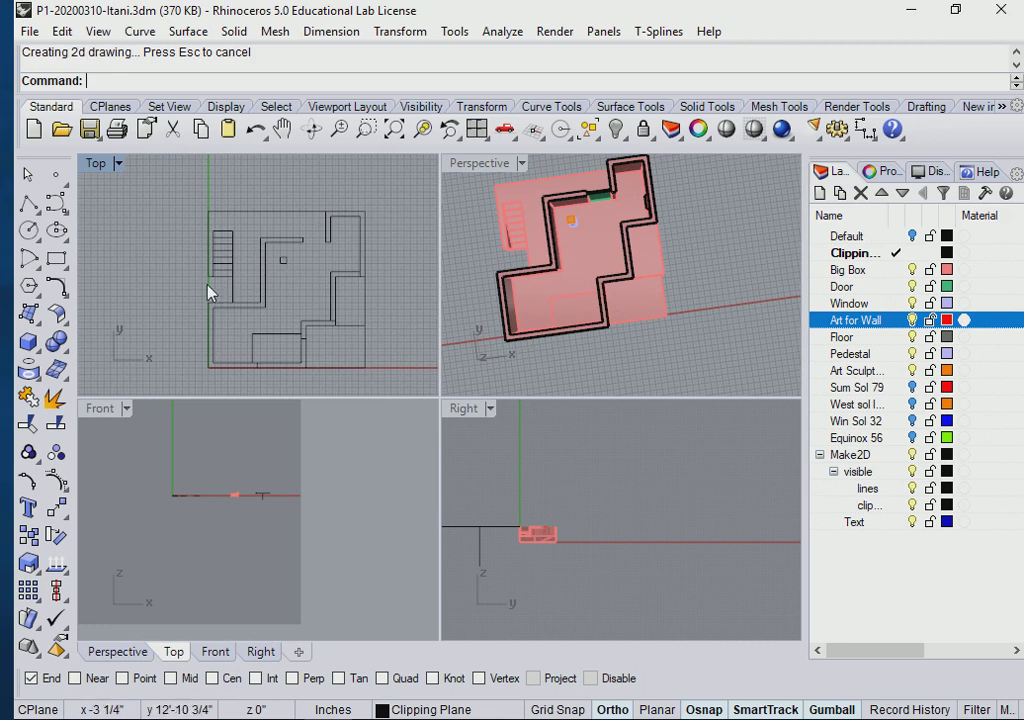
- Examine the stair, the pedestal and the surrounding wall lines of the 2D plan in the Top viewport
{"action": "scroll", "coordinate": [210, 290], "scroll_direction": "up", "scroll_amount": 2}
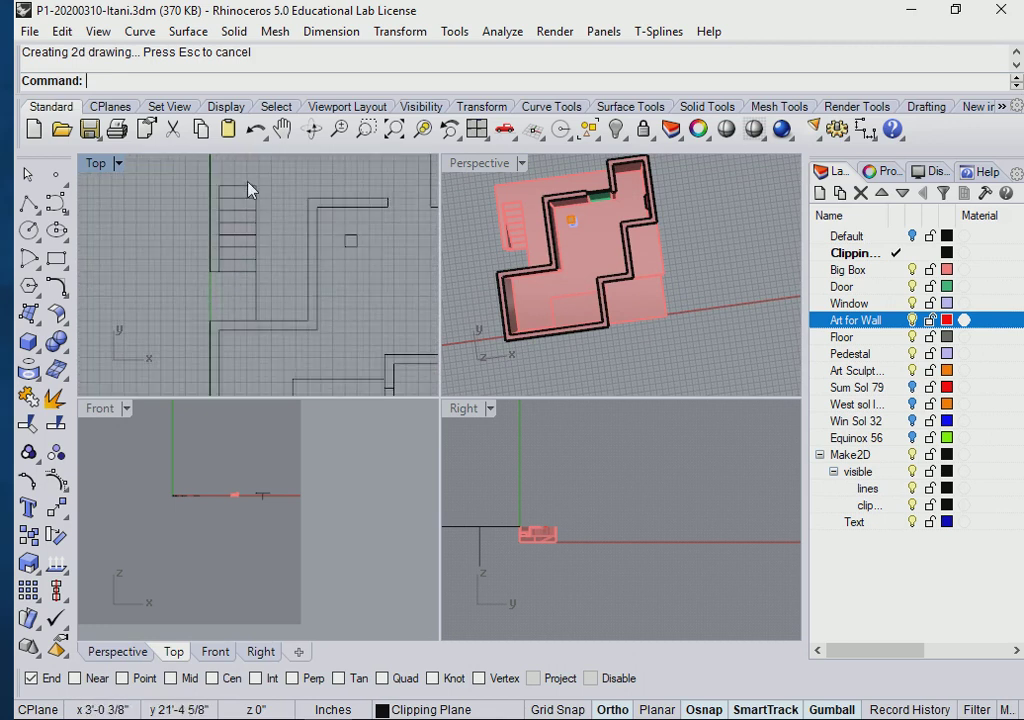
{"action": "scroll", "coordinate": [405, 277], "scroll_direction": "down", "scroll_amount": 3}
{"action": "scroll", "coordinate": [327, 254], "scroll_direction": "up", "scroll_amount": 1}
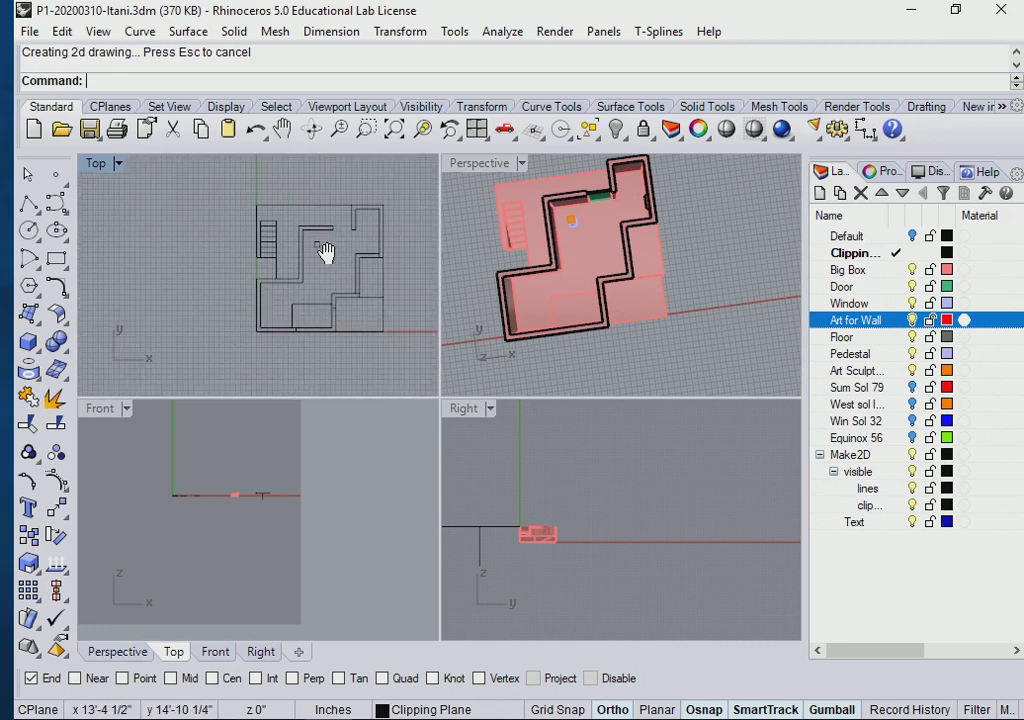
{"action": "scroll", "coordinate": [339, 290], "scroll_direction": "up", "scroll_amount": 1}
{"action": "scroll", "coordinate": [340, 268], "scroll_direction": "up", "scroll_amount": 3}
{"action": "scroll", "coordinate": [338, 276], "scroll_direction": "down", "scroll_amount": 4}
{"action": "scroll", "coordinate": [320, 288], "scroll_direction": "up", "scroll_amount": 2}
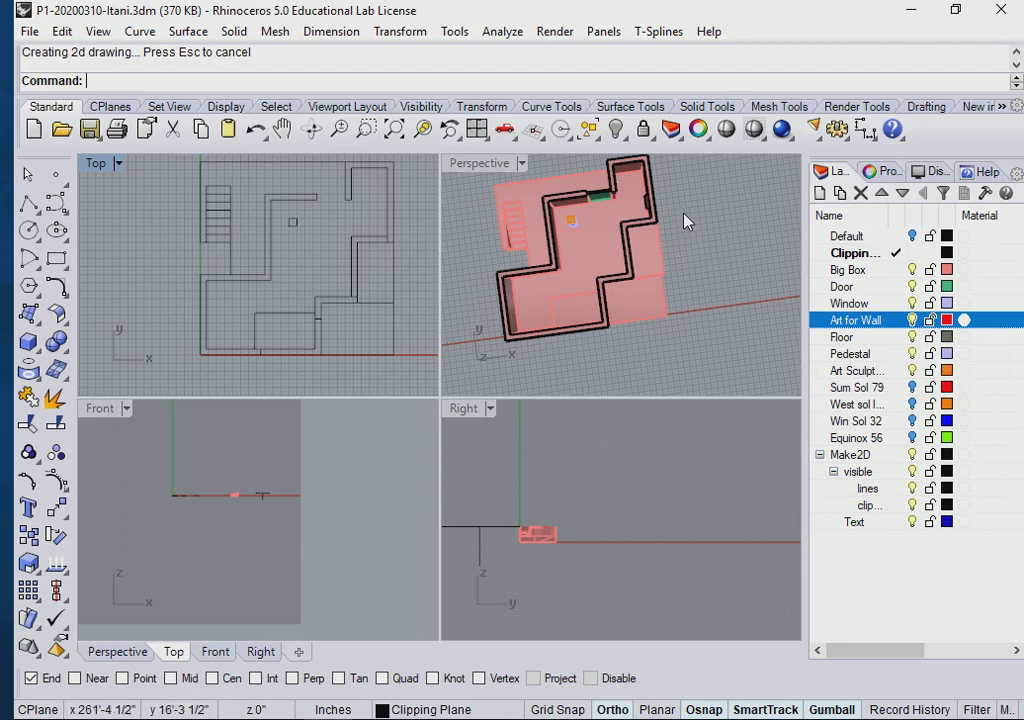
- Check the wall art on the sectioned wall in the Perspective viewport by selecting it, and clear the selection
{"action": "scroll", "coordinate": [645, 224], "scroll_direction": "up", "scroll_amount": 3}
{"action": "scroll", "coordinate": [640, 226], "scroll_direction": "down", "scroll_amount": 3}
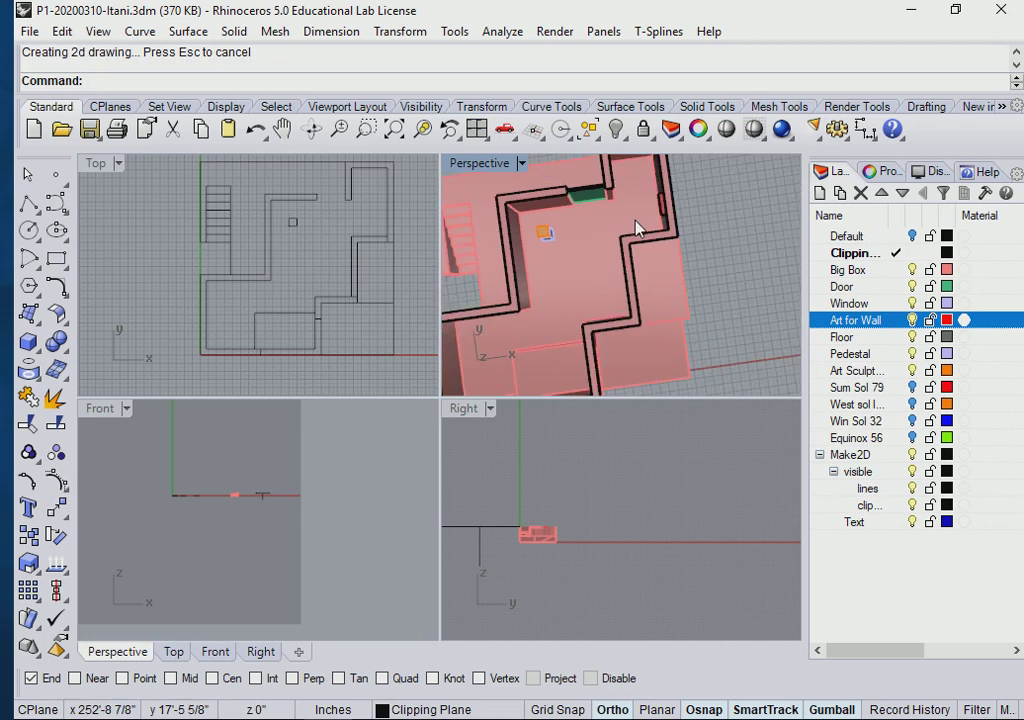
{"action": "left_click", "coordinate": [660, 221]}
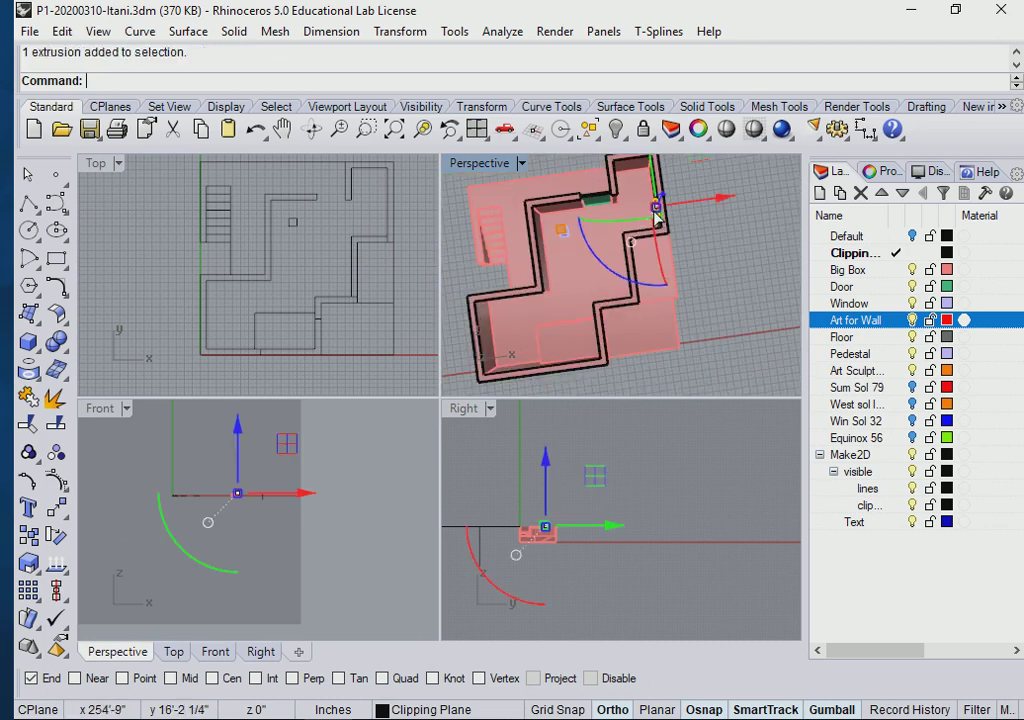
{"action": "key", "text": "Escape"}
{"action": "left_click", "coordinate": [130, 250]}
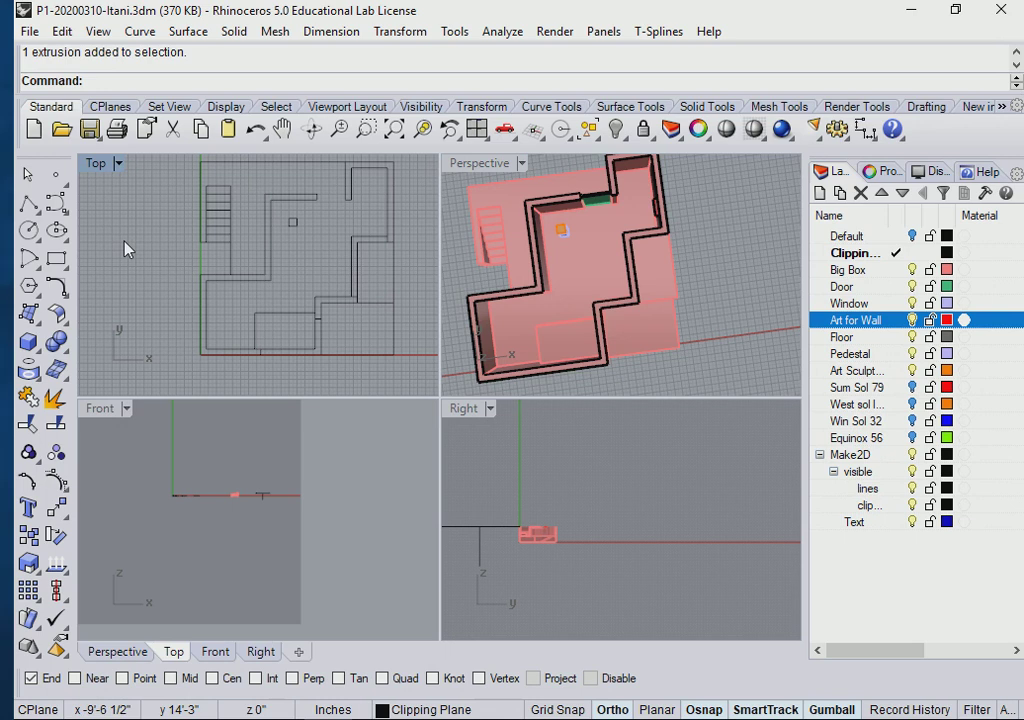
- Delete the generated 2D plan drawing at the origin in the Top viewport
{"action": "scroll", "coordinate": [137, 243], "scroll_direction": "down", "scroll_amount": 5}
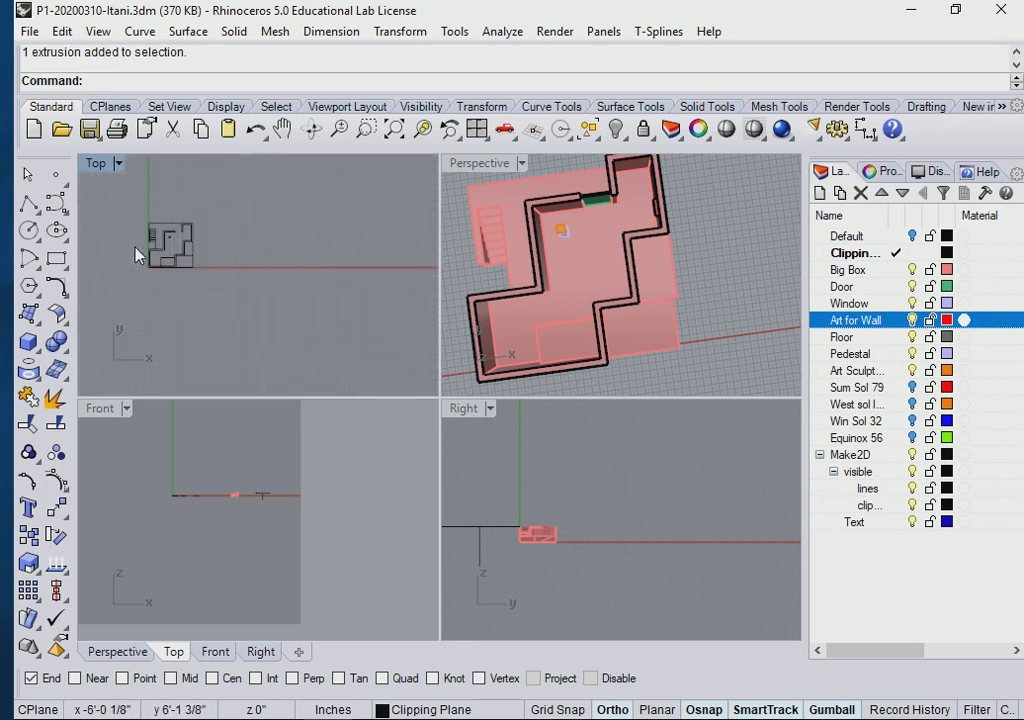
{"action": "left_click_drag", "start_coordinate": [130, 199], "coordinate": [229, 302]}
{"action": "key", "text": "Delete"}
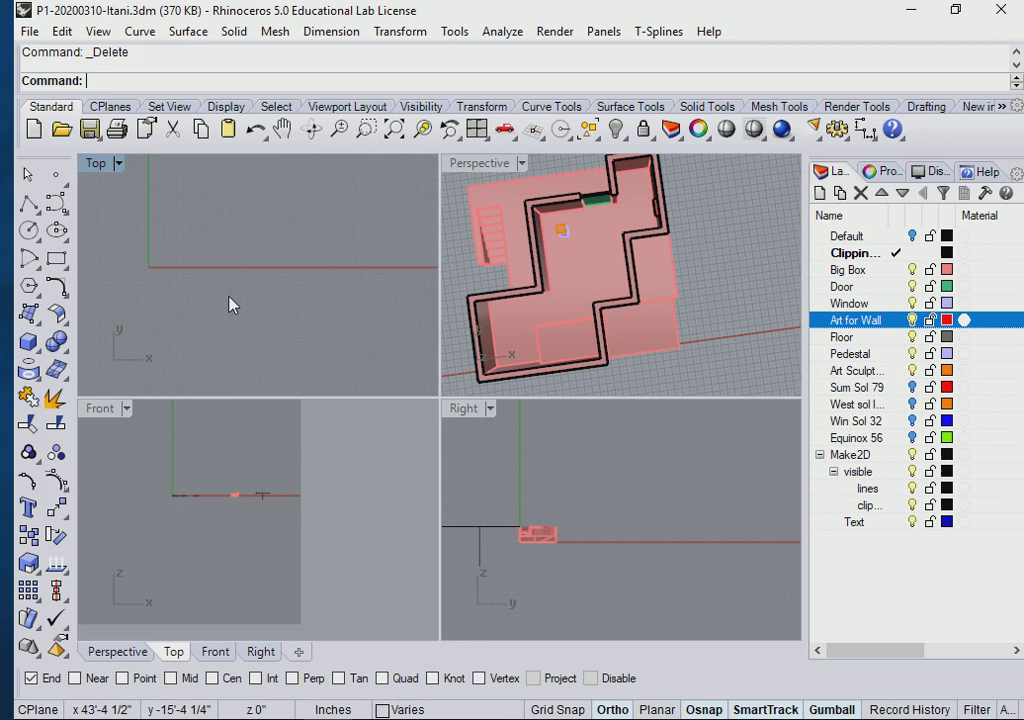
- Select the clipping plane, reapply its clipping to the Top viewport and deselect it
{"action": "scroll", "coordinate": [288, 215], "scroll_direction": "down", "scroll_amount": 5}
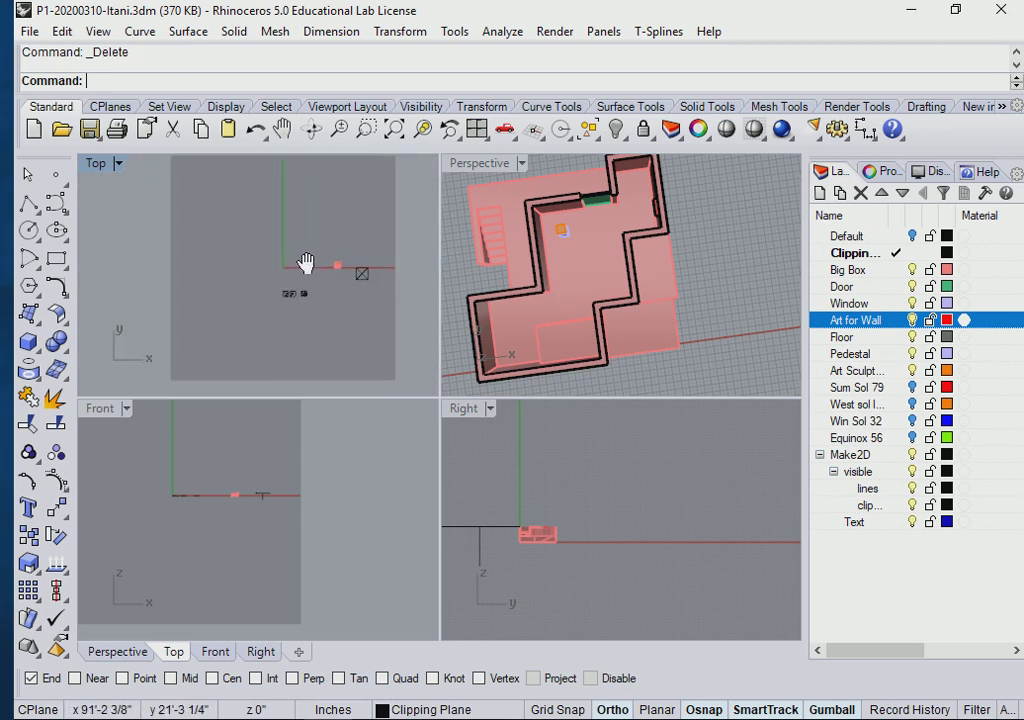
{"action": "scroll", "coordinate": [295, 306], "scroll_direction": "up", "scroll_amount": 3}
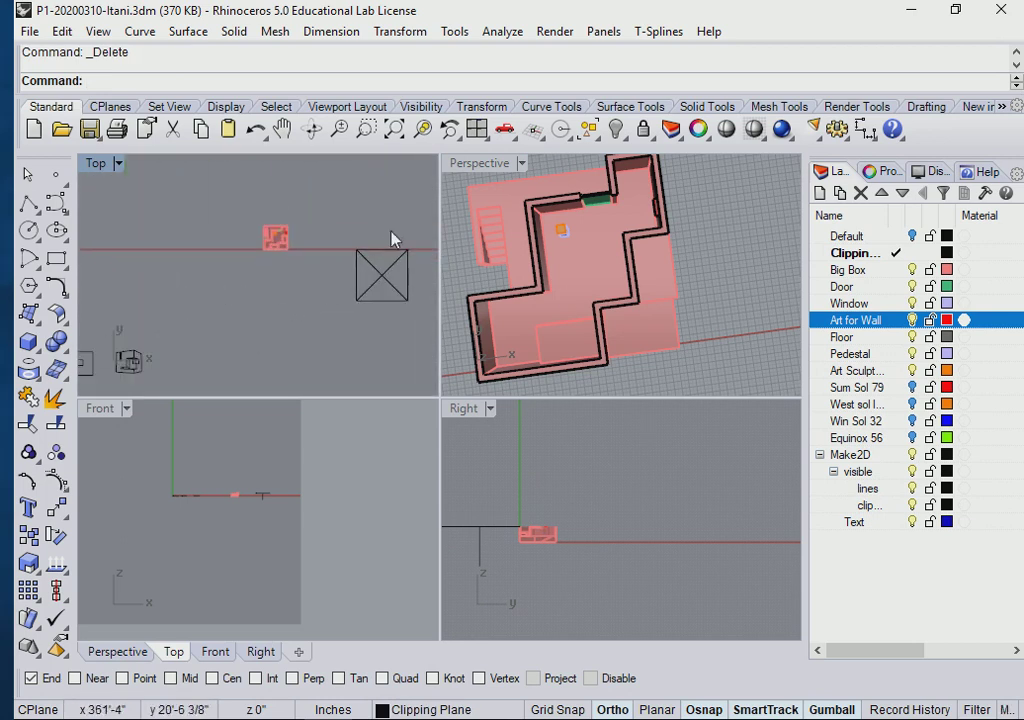
{"action": "left_click", "coordinate": [352, 277]}
{"action": "left_click", "coordinate": [878, 172]}
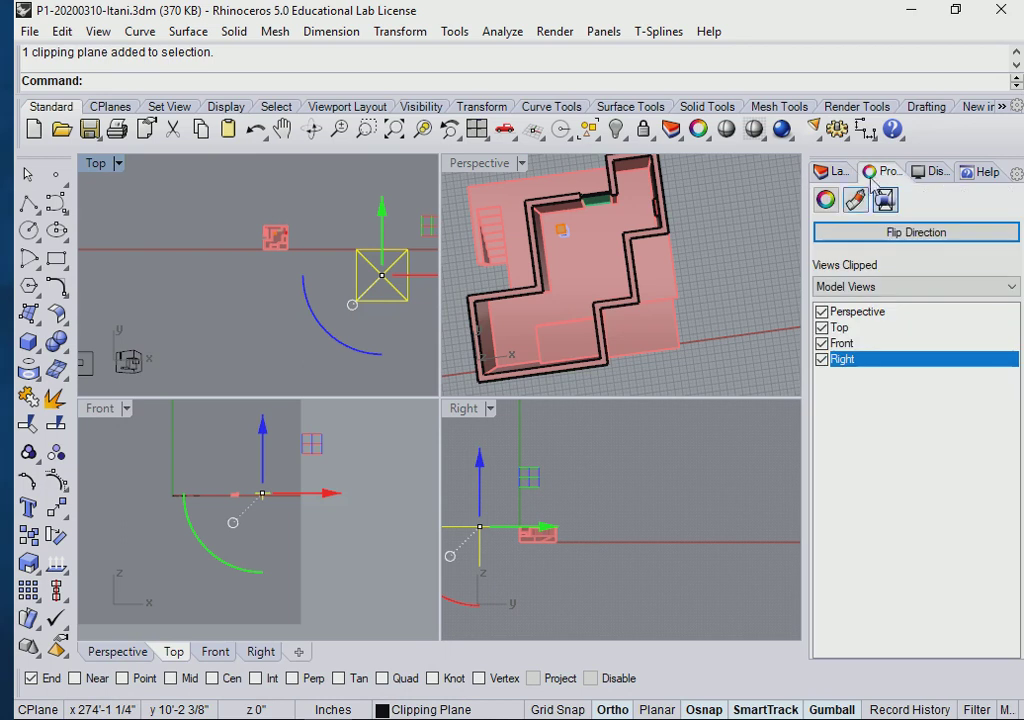
{"action": "left_click", "coordinate": [835, 327]}
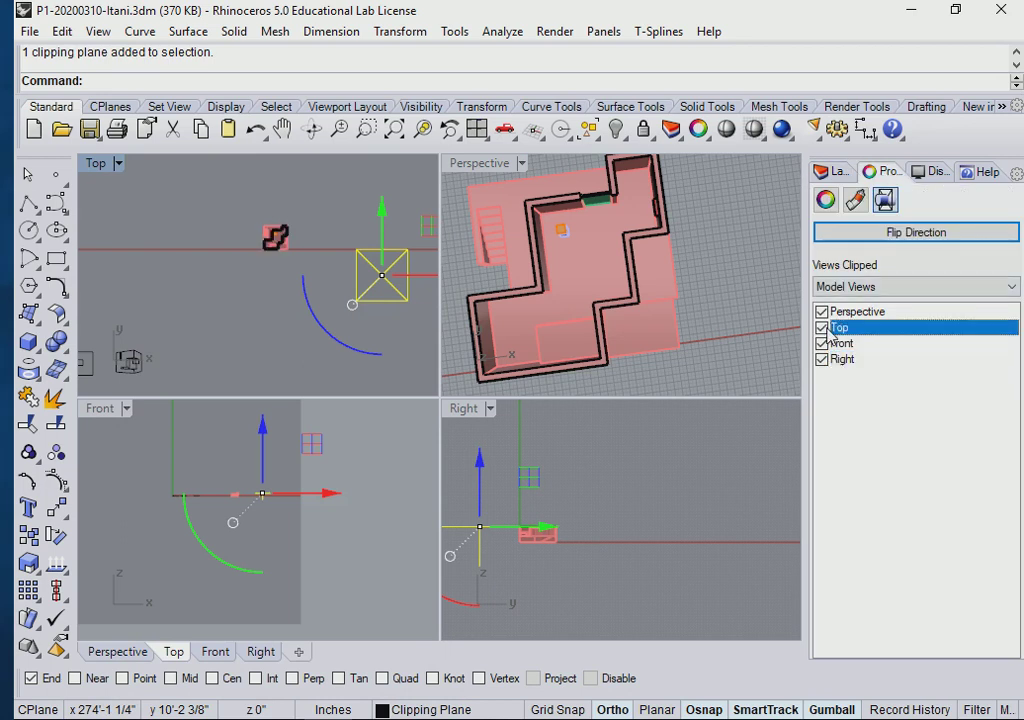
{"action": "left_click", "coordinate": [270, 264]}
{"action": "scroll", "coordinate": [270, 264], "scroll_direction": "up", "scroll_amount": 2}
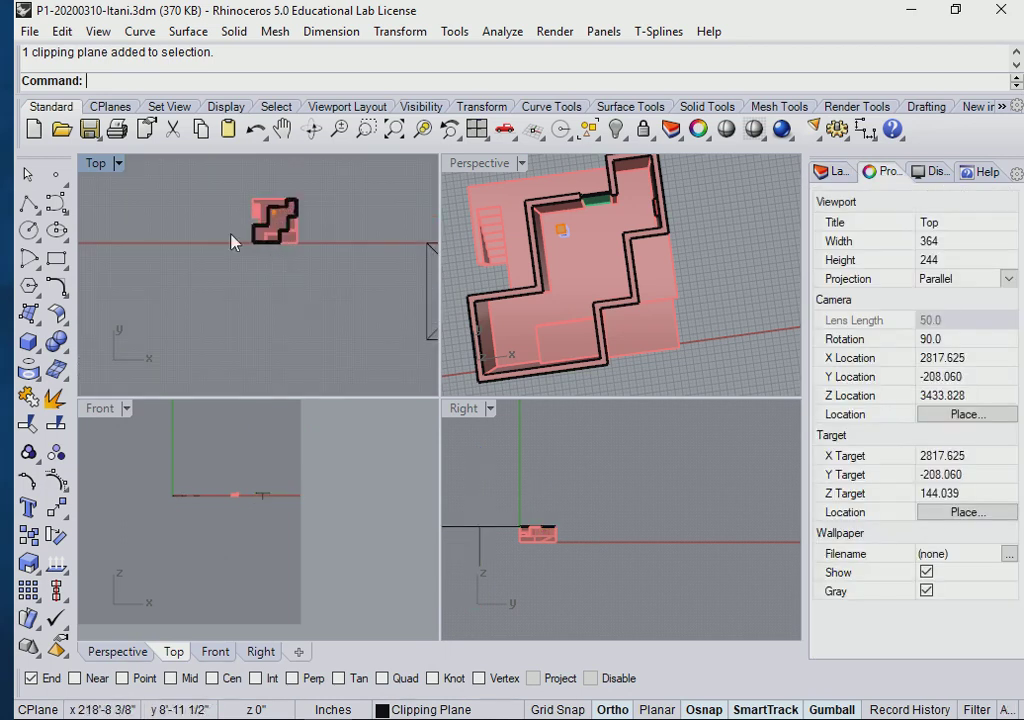
- Select the sectioned box in the Top viewport, inspect how it is cut around the wall art, and clear the selection
{"action": "left_click_drag", "start_coordinate": [213, 180], "coordinate": [360, 343]}
{"action": "scroll", "coordinate": [288, 215], "scroll_direction": "up", "scroll_amount": 3}
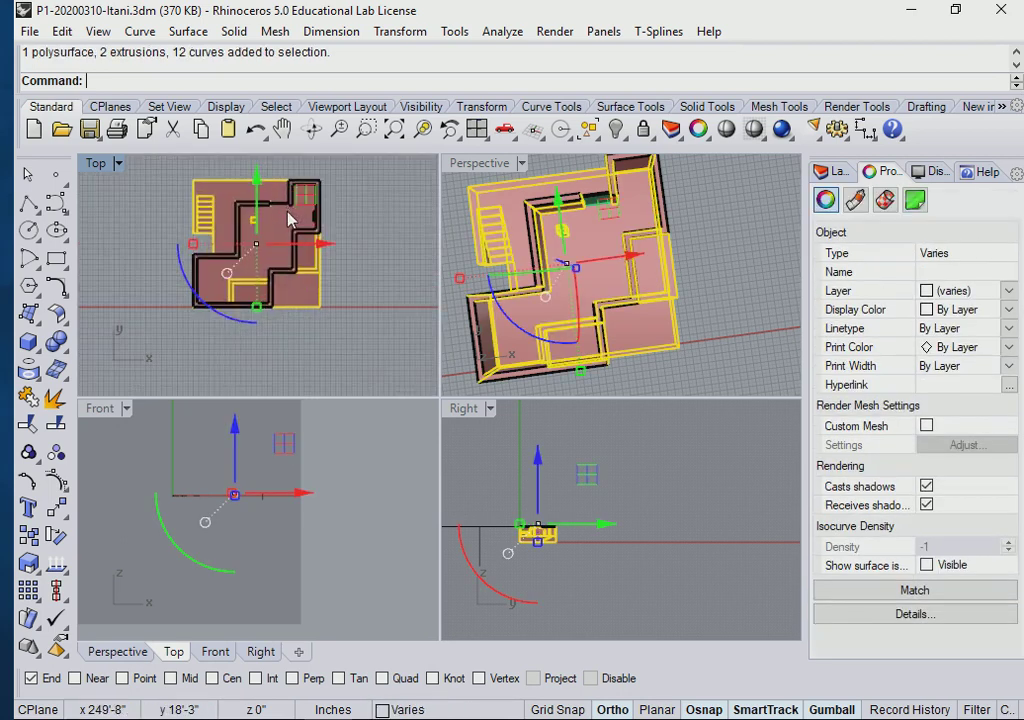
{"action": "scroll", "coordinate": [288, 216], "scroll_direction": "up", "scroll_amount": 3}
{"action": "scroll", "coordinate": [331, 250], "scroll_direction": "down", "scroll_amount": 4}
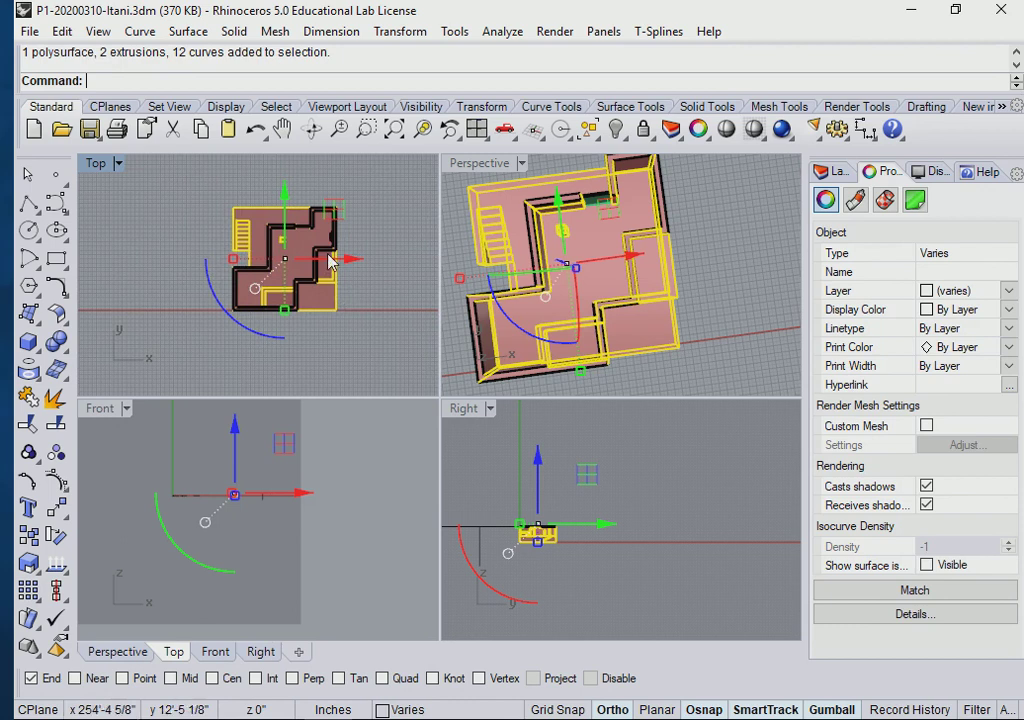
{"action": "scroll", "coordinate": [300, 340], "scroll_direction": "down", "scroll_amount": 2}
{"action": "left_click", "coordinate": [327, 373]}
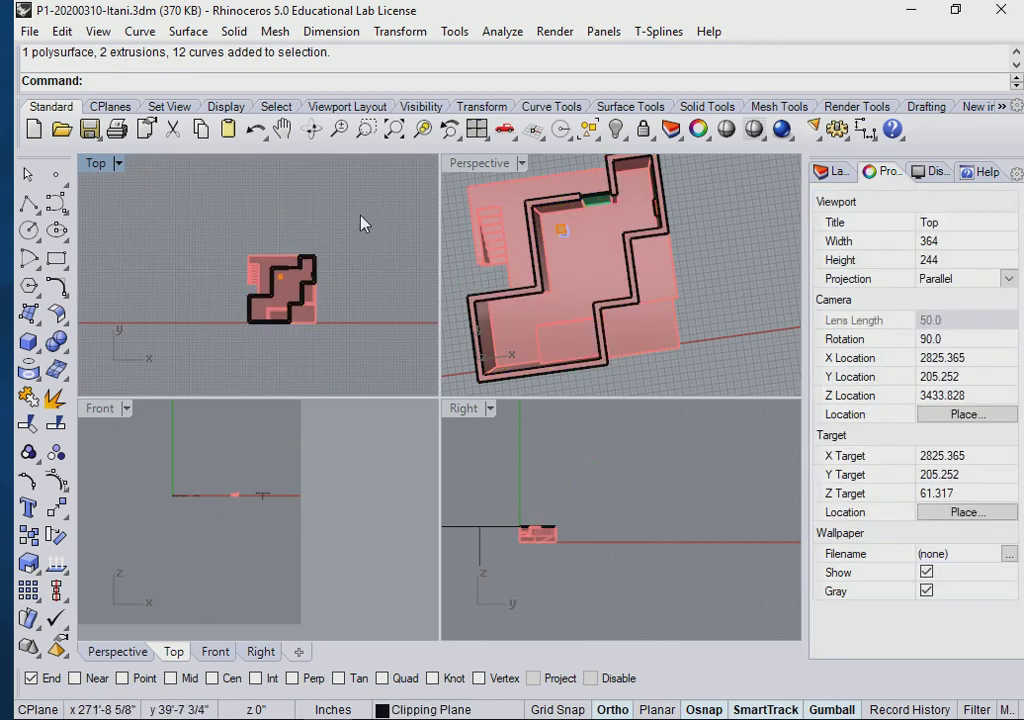
- Generate a 2D drawing of the whole sectioned box from the current Top view with Make2D, without tangent edges or hidden lines
{"action": "key", "text": "ctrl+a"}
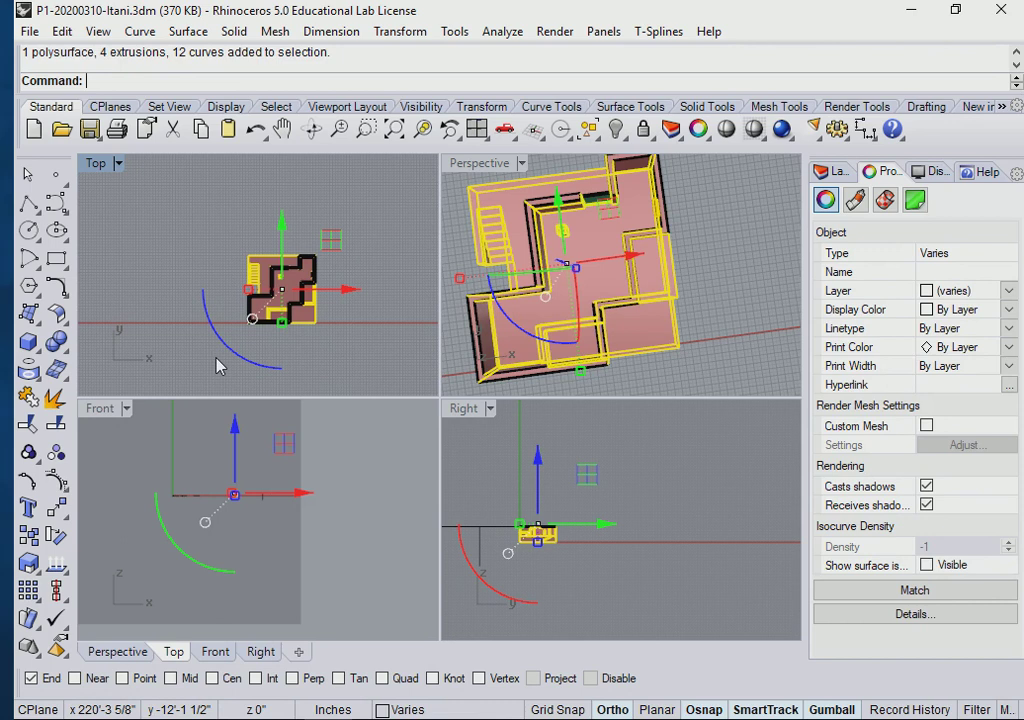
{"action": "left_click", "coordinate": [167, 233]}
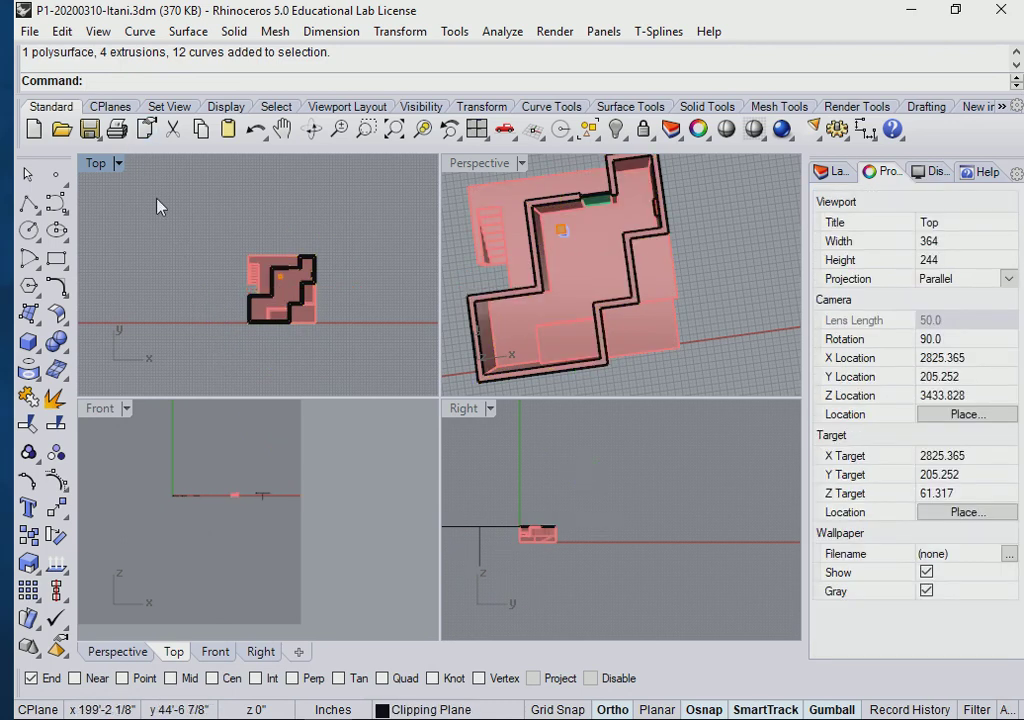
{"action": "type", "text": "Make2D"}
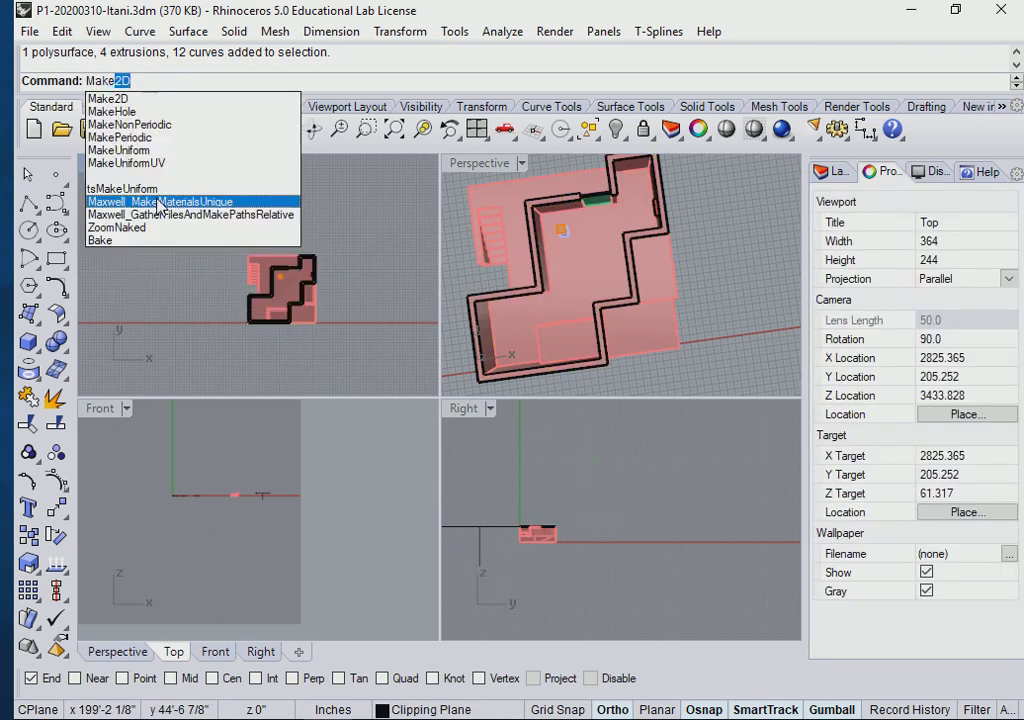
{"action": "key", "text": "Return"}
{"action": "mouse_move", "coordinate": [355, 218]}
{"action": "left_mouse_down"}
{"action": "mouse_move", "coordinate": [270, 368]}
{"action": "mouse_move", "coordinate": [210, 365]}
{"action": "left_mouse_up"}
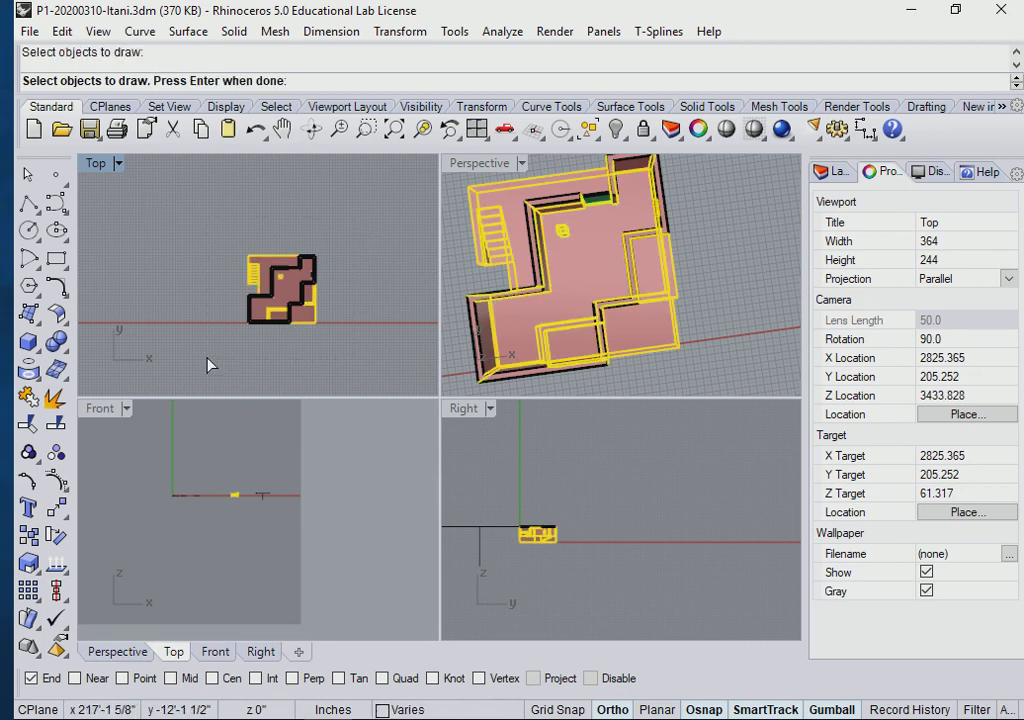
{"action": "key", "text": "Return"}
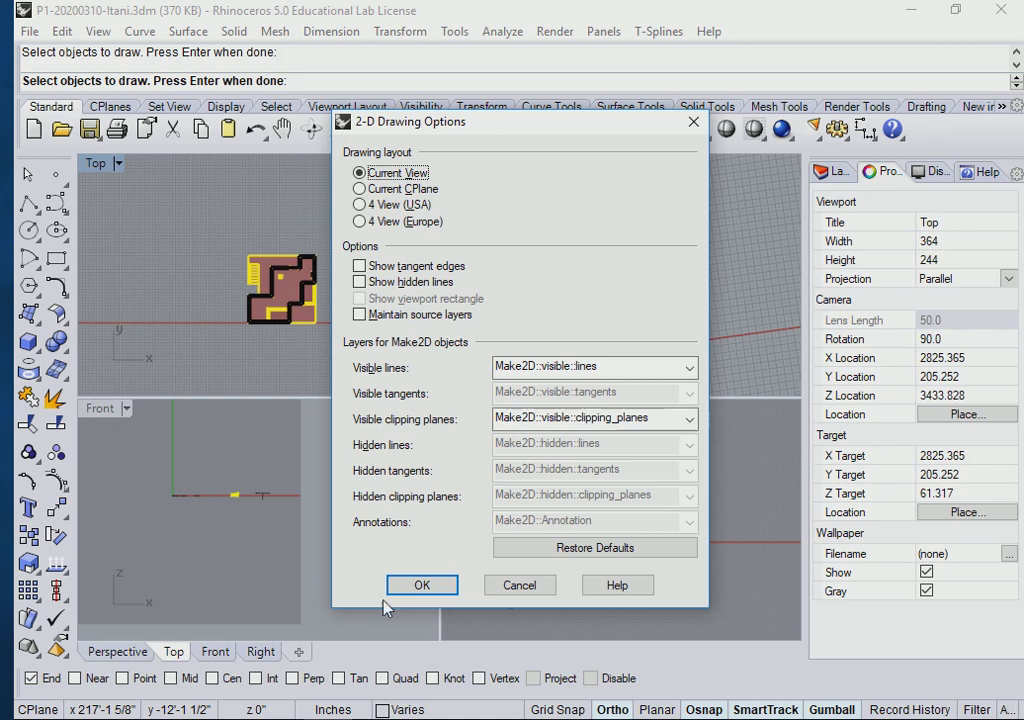
{"action": "left_click", "coordinate": [407, 587]}
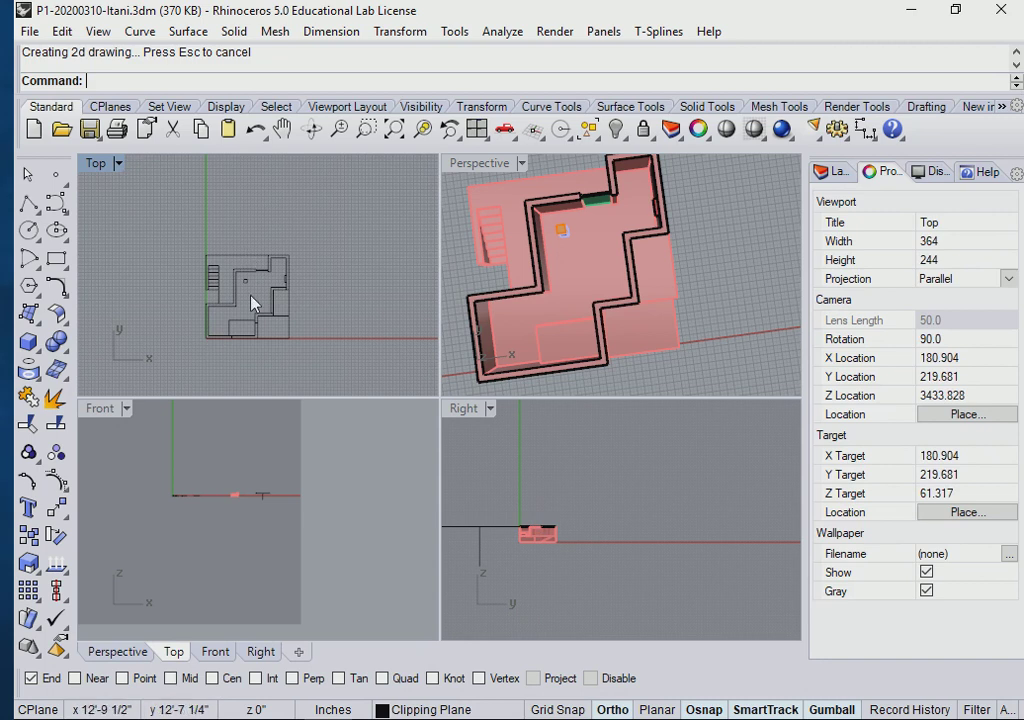
- Move the generated plan drawing from the origin into the row of 2D drawings, just past the perspective drawing, and deselect it
{"action": "scroll", "coordinate": [255, 303], "scroll_direction": "up", "scroll_amount": 5}
{"action": "scroll", "coordinate": [262, 299], "scroll_direction": "down", "scroll_amount": 4}
{"action": "scroll", "coordinate": [230, 300], "scroll_direction": "down", "scroll_amount": 10}
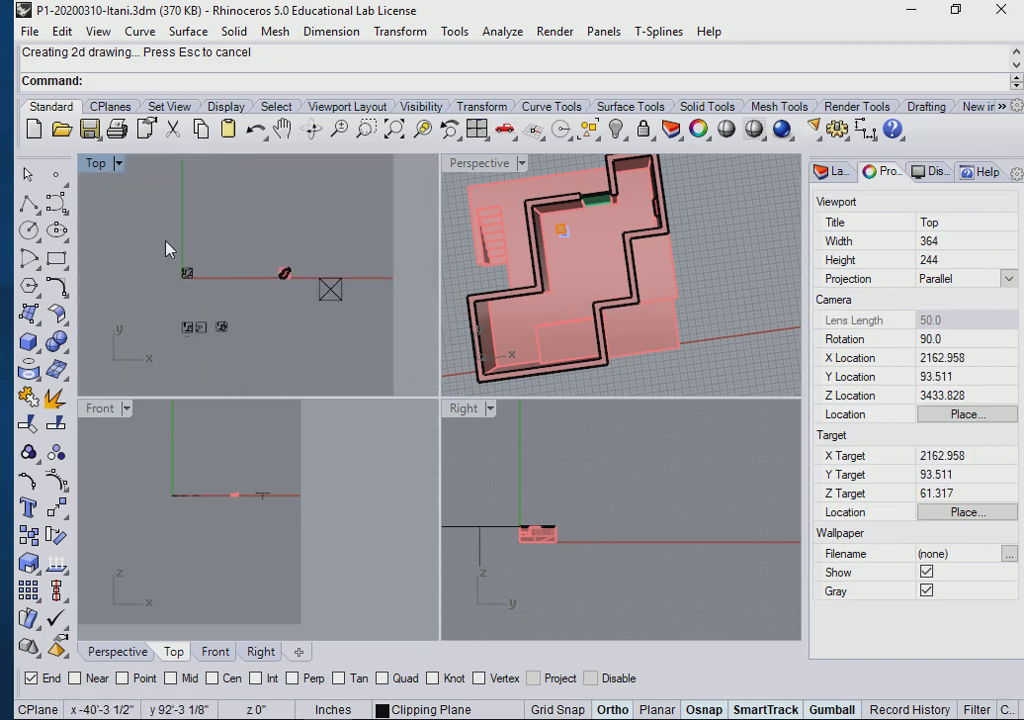
{"action": "left_click", "coordinate": [210, 278]}
{"action": "left_click_drag", "start_coordinate": [251, 274], "coordinate": [306, 340]}
{"action": "left_click_drag", "start_coordinate": [240, 206], "coordinate": [247, 270]}
{"action": "scroll", "coordinate": [260, 355], "scroll_direction": "up", "scroll_amount": 3}
{"action": "left_click", "coordinate": [268, 347]}
{"action": "scroll", "coordinate": [336, 354], "scroll_direction": "up", "scroll_amount": 5}
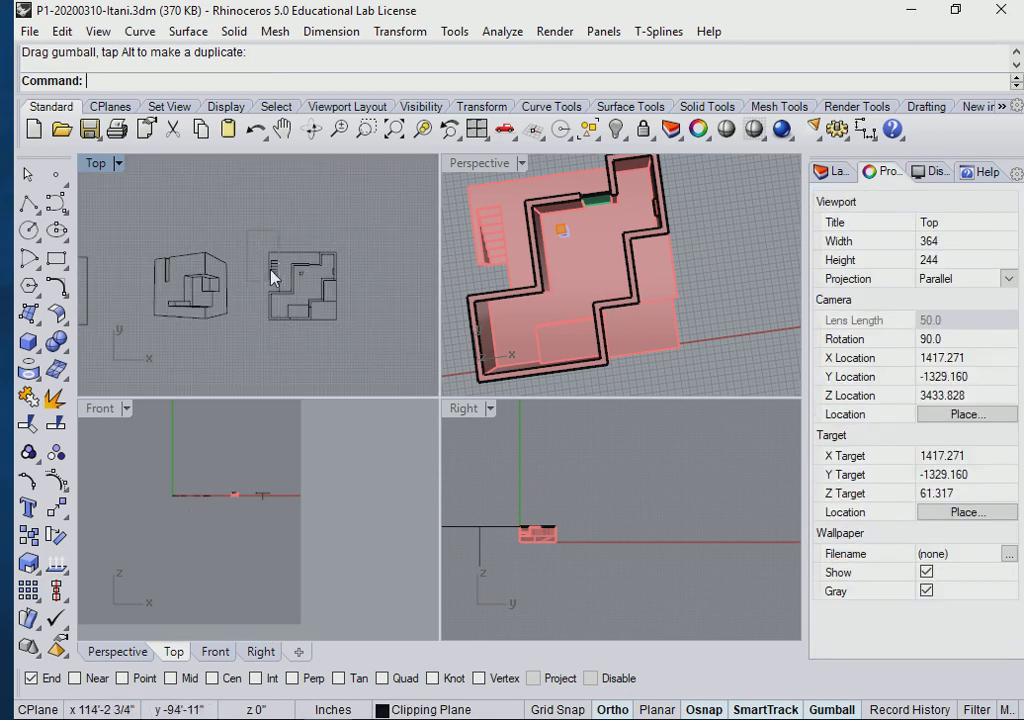
{"action": "left_click", "coordinate": [337, 300]}
{"action": "left_click_drag", "start_coordinate": [374, 289], "coordinate": [392, 289]}
{"action": "left_click", "coordinate": [196, 380]}
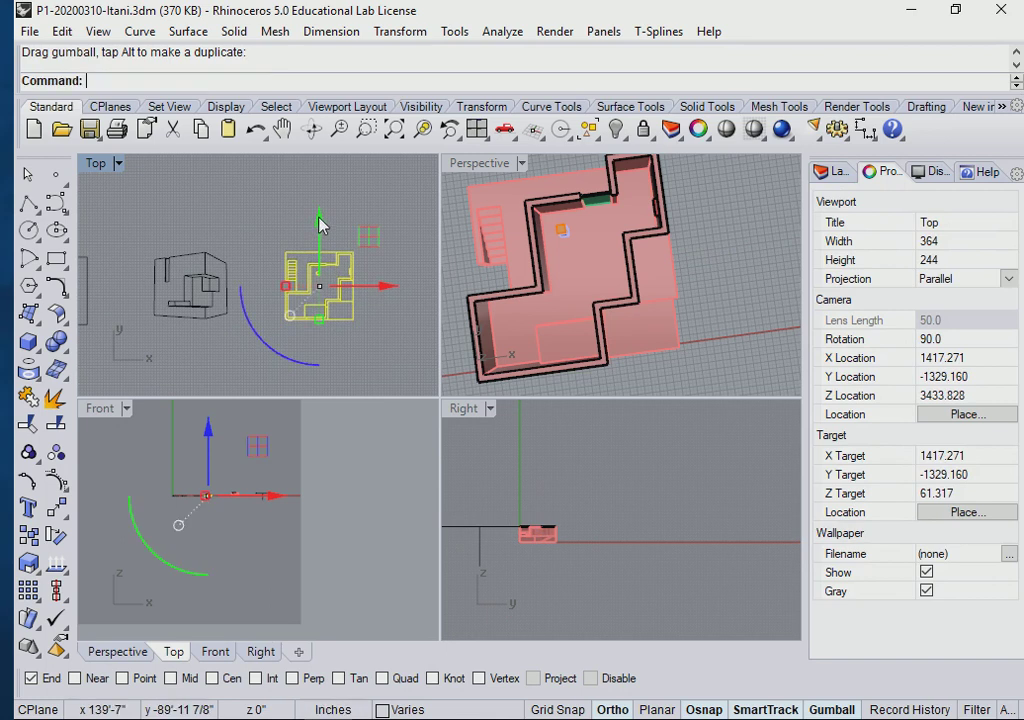
- Maximize the Top viewport and place a copy of the South label beneath the second elevation drawing
{"action": "scroll", "coordinate": [196, 380], "scroll_direction": "down", "scroll_amount": 4}
{"action": "scroll", "coordinate": [190, 360], "scroll_direction": "up", "scroll_amount": 5}
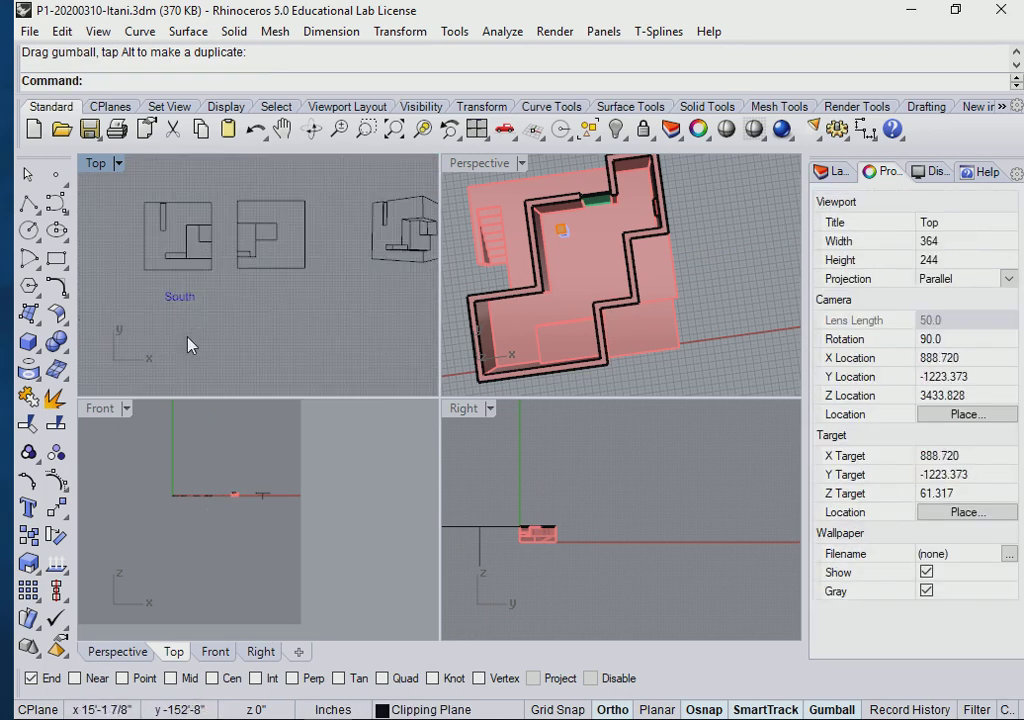
{"action": "left_click", "coordinate": [183, 299]}
{"action": "left_click", "coordinate": [256, 338]}
{"action": "scroll", "coordinate": [198, 335], "scroll_direction": "down", "scroll_amount": 2}
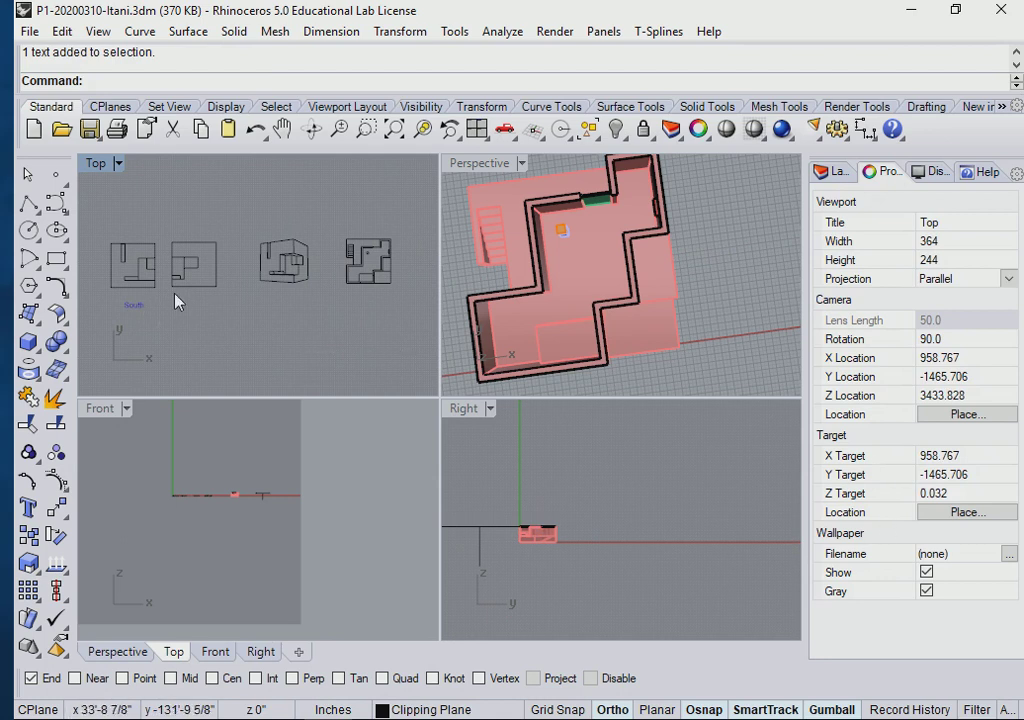
{"action": "double_click", "coordinate": [101, 168]}
{"action": "scroll", "coordinate": [295, 480], "scroll_direction": "down", "scroll_amount": 2}
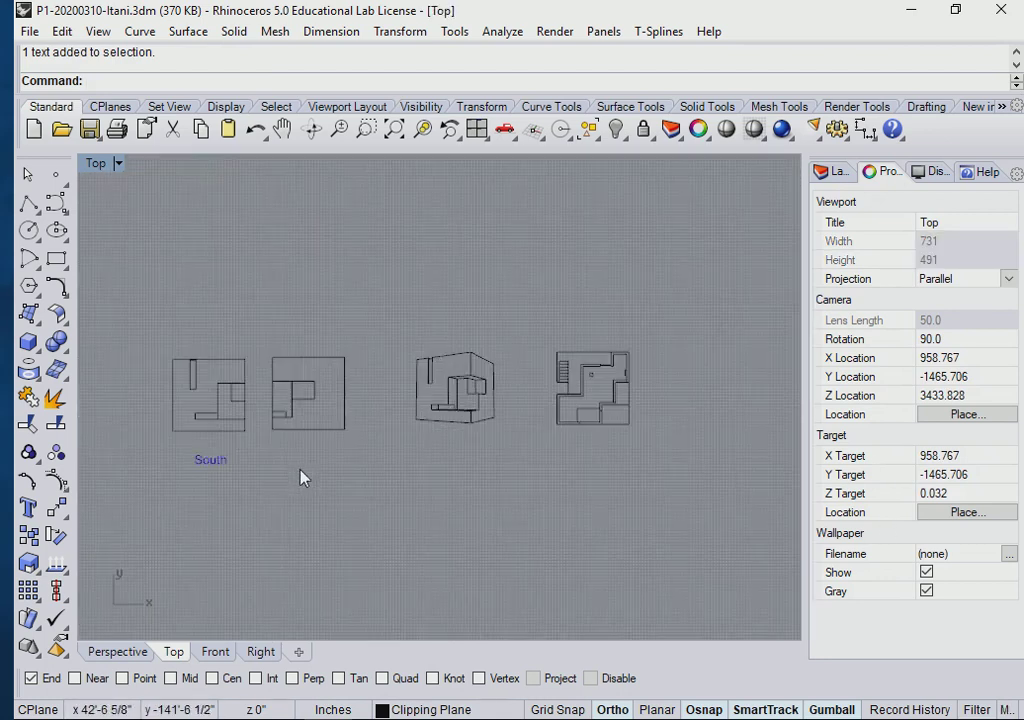
{"action": "left_click", "coordinate": [226, 465]}
{"action": "key", "text": "ctrl+c"}
{"action": "key", "text": "ctrl+v"}
{"action": "left_click_drag", "start_coordinate": [301, 469], "coordinate": [378, 469]}
{"action": "left_click", "coordinate": [341, 528]}
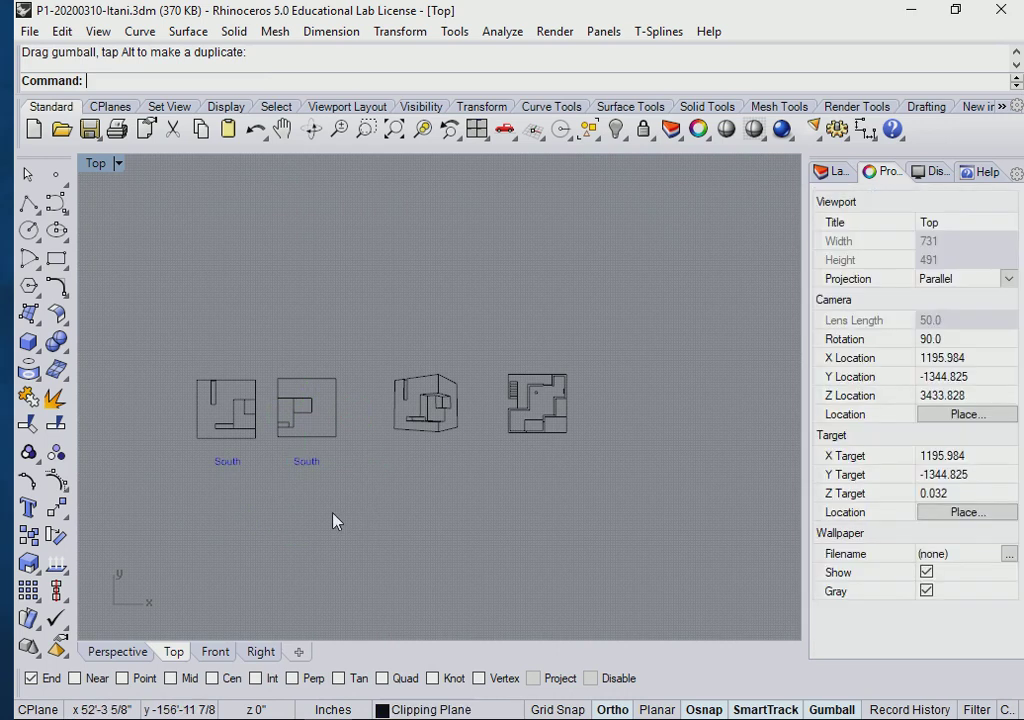
- Change the text of the copied label beneath the second elevation to East
{"action": "scroll", "coordinate": [315, 494], "scroll_direction": "up", "scroll_amount": 4}
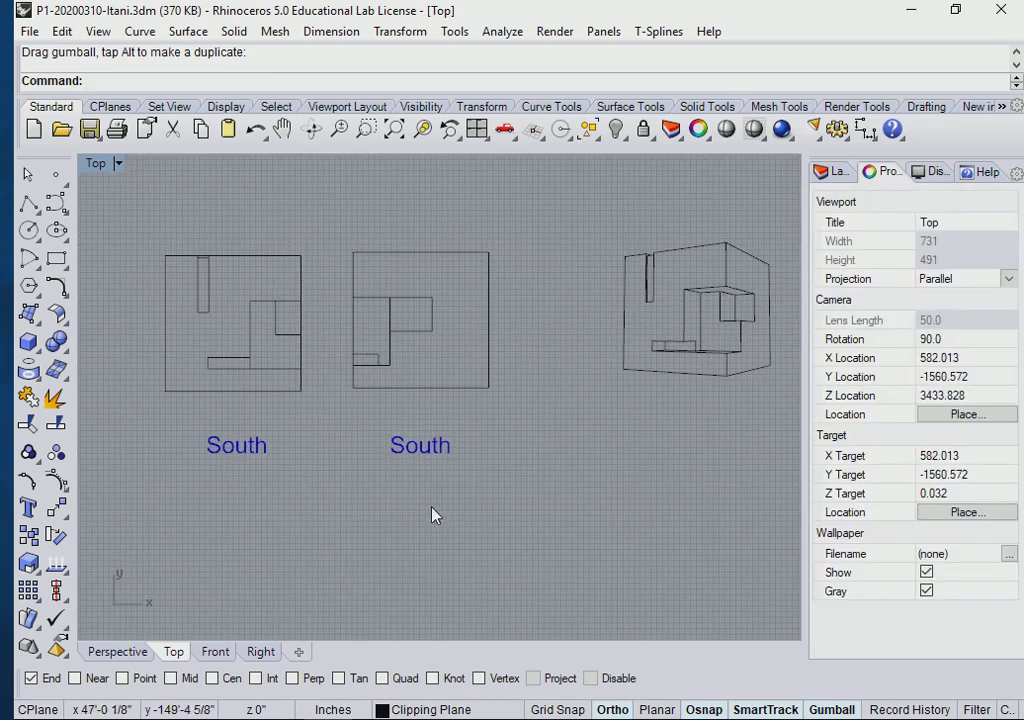
{"action": "double_click", "coordinate": [410, 450]}
{"action": "type", "text": "East"}
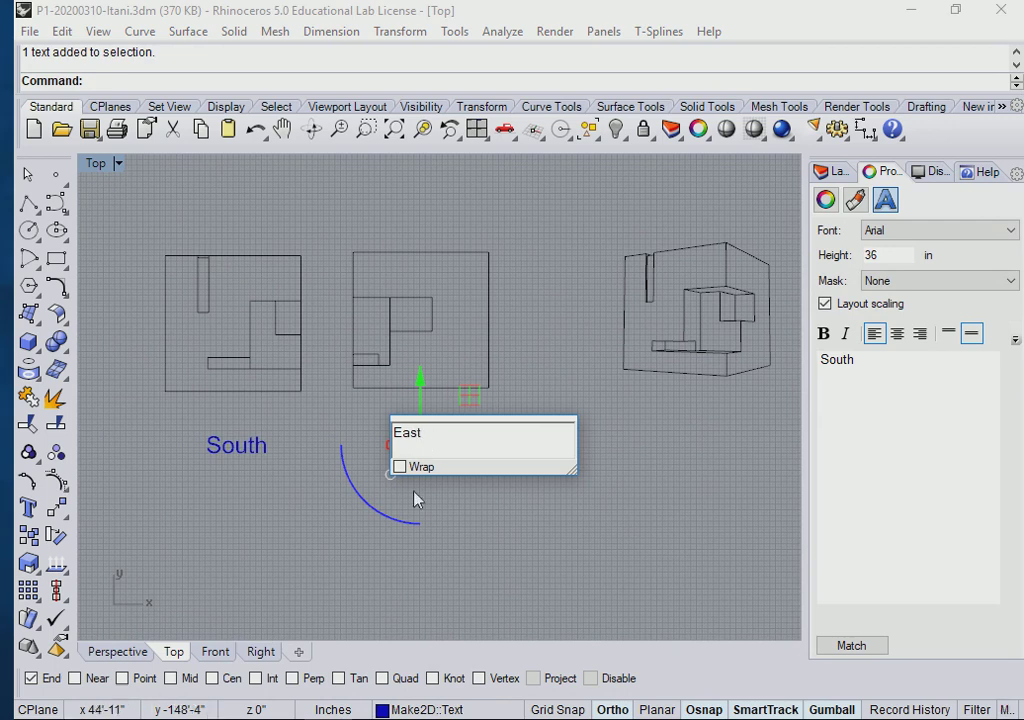
{"action": "left_click", "coordinate": [482, 558]}
{"action": "key", "text": "Escape"}
- Copy the East label horizontally to beneath the plan drawing at the end of the row
{"action": "scroll", "coordinate": [482, 558], "scroll_direction": "down", "scroll_amount": 2}
{"action": "right_click_drag", "start_coordinate": [514, 542], "coordinate": [336, 531]}
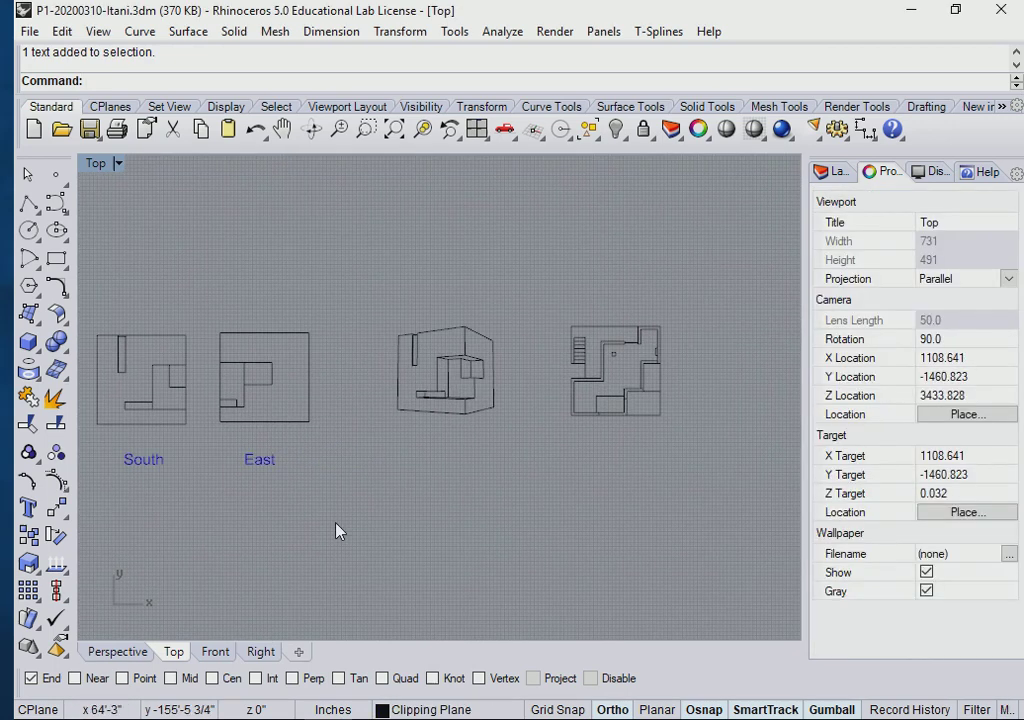
{"action": "type", "text": "Copy"}
{"action": "key", "text": "Return"}
{"action": "left_click", "coordinate": [259, 462]}
{"action": "key", "text": "Return"}
{"action": "left_click", "coordinate": [259, 528]}
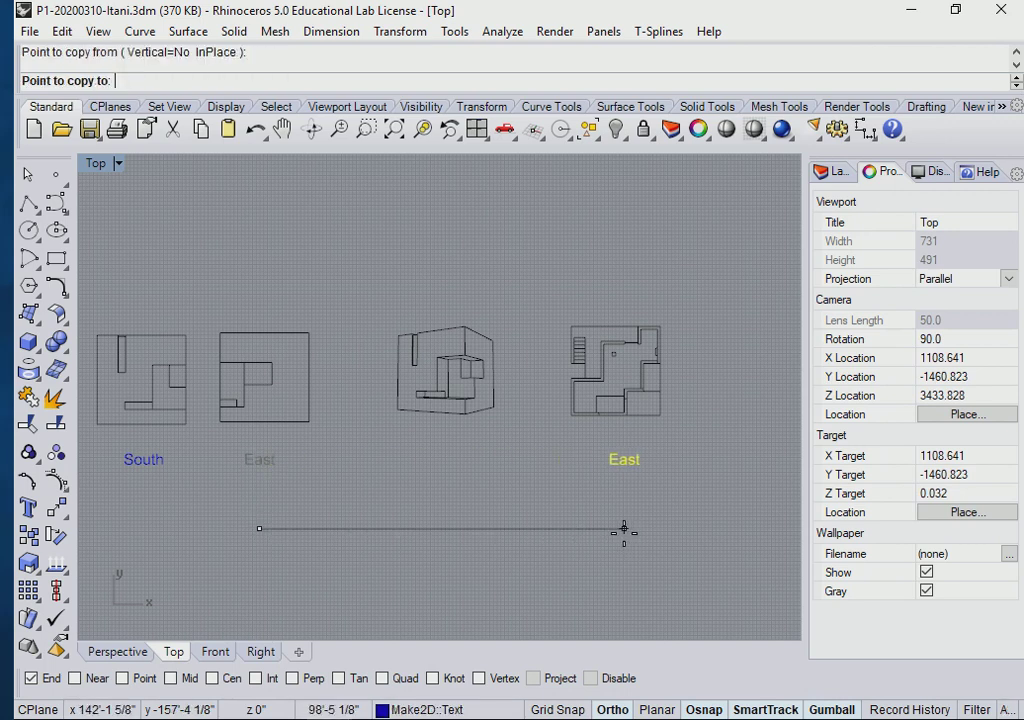
{"action": "left_click", "coordinate": [621, 529]}
{"action": "key", "text": "Return"}
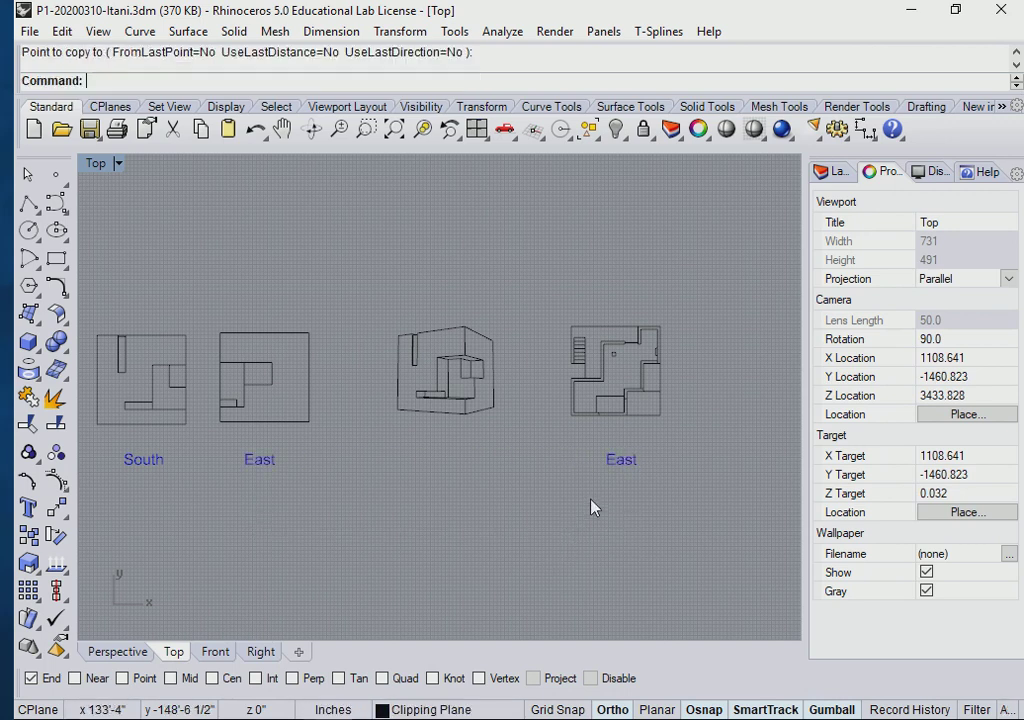
- Change the text of the label beneath the plan drawing to FP and deselect it
{"action": "double_click", "coordinate": [630, 466]}
{"action": "type", "text": "FP"}
{"action": "left_click", "coordinate": [469, 535]}
{"action": "left_click", "coordinate": [487, 526]}
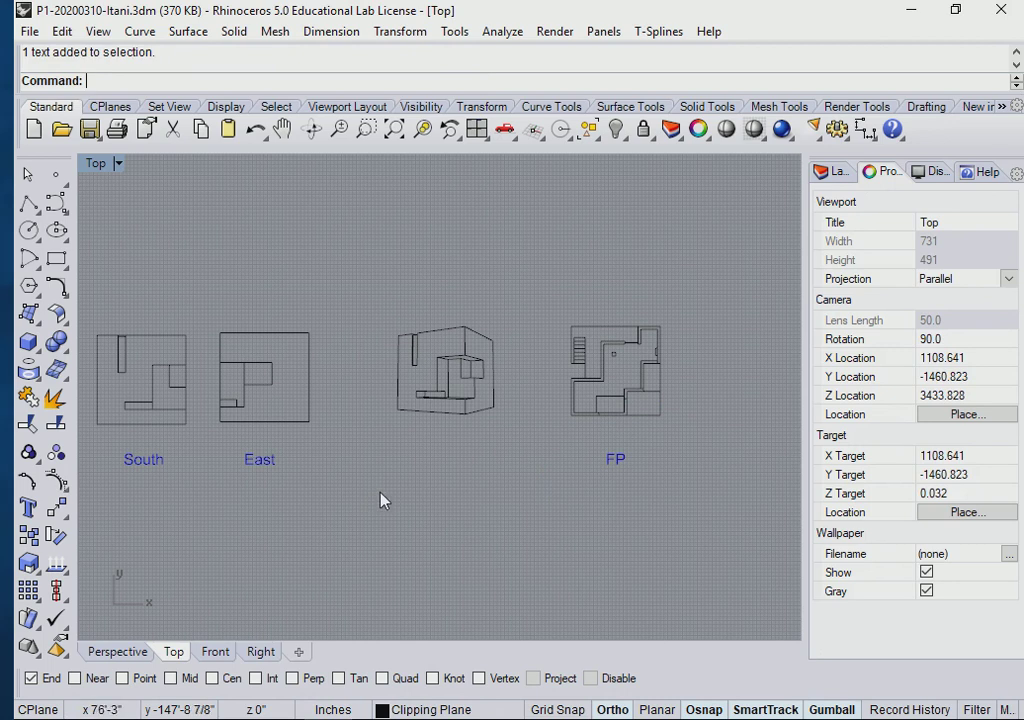
{"action": "scroll", "coordinate": [478, 510], "scroll_direction": "down", "scroll_amount": 2}
{"action": "right_click_drag", "start_coordinate": [478, 510], "coordinate": [363, 498]}
{"action": "scroll", "coordinate": [363, 498], "scroll_direction": "down", "scroll_amount": 3}
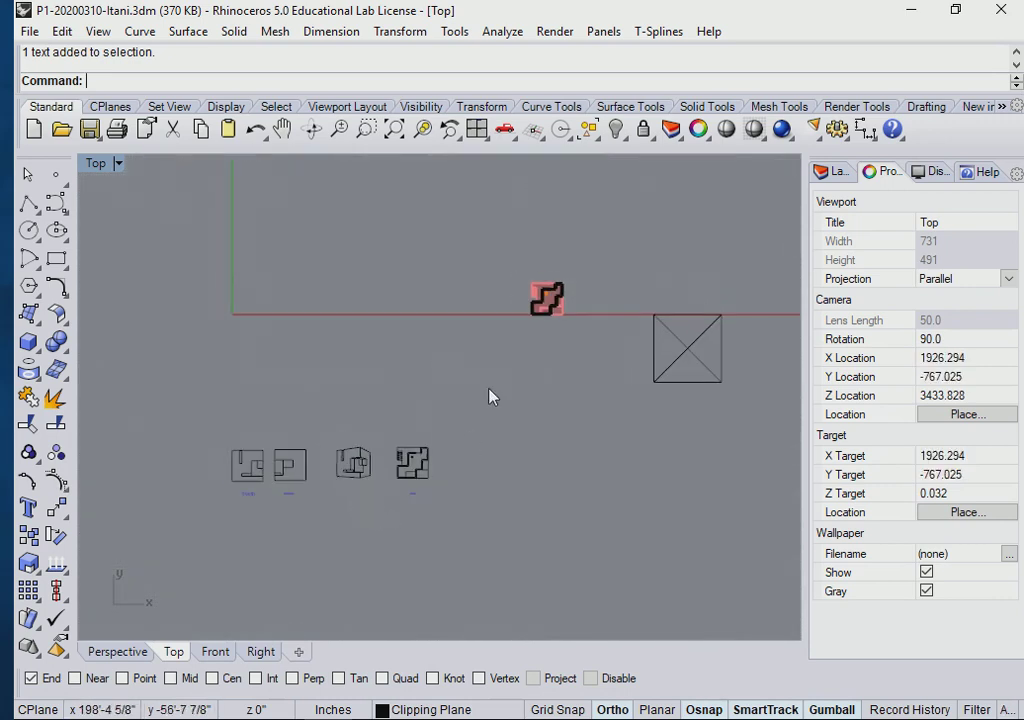
{"action": "scroll", "coordinate": [494, 395], "scroll_direction": "down", "scroll_amount": 3}
{"action": "right_click_drag", "start_coordinate": [494, 395], "coordinate": [461, 392]}
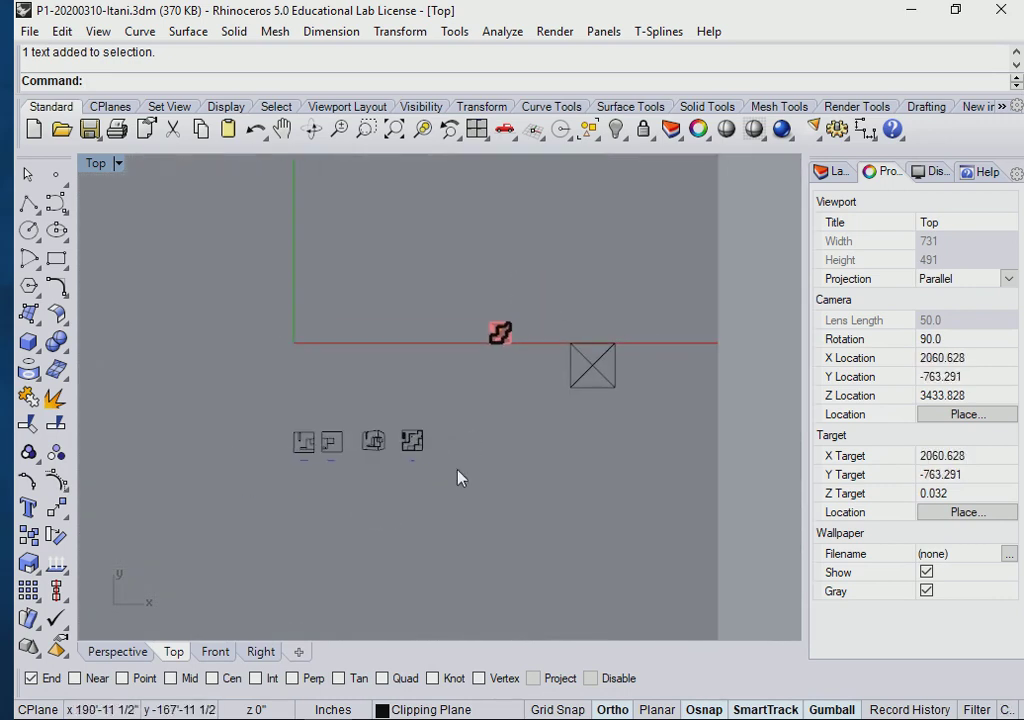